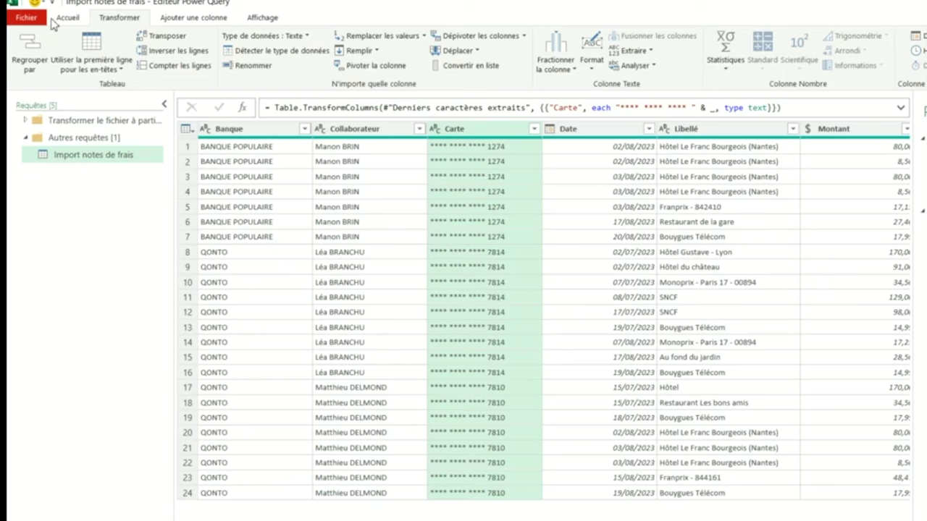
- Load the Import notes de frais query, with masked card numbers, to an Excel worksheet
click(77, 20)
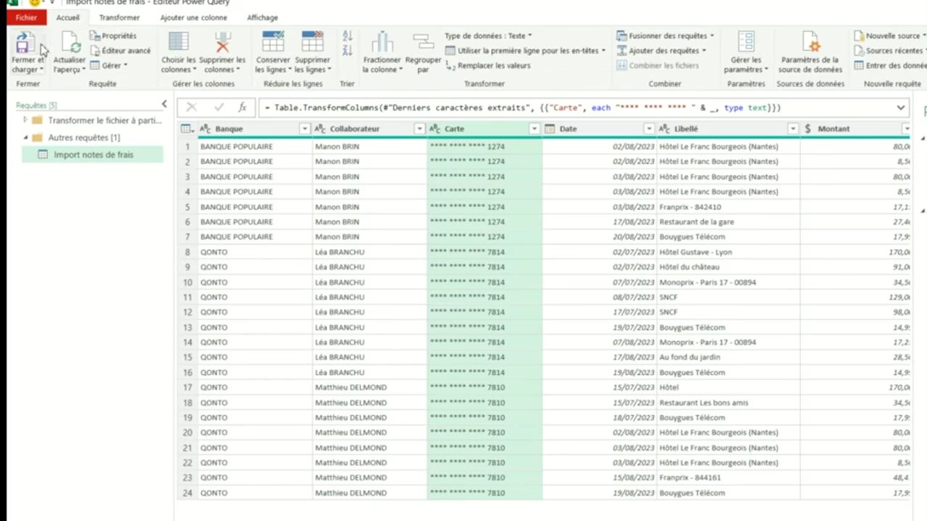
click(42, 50)
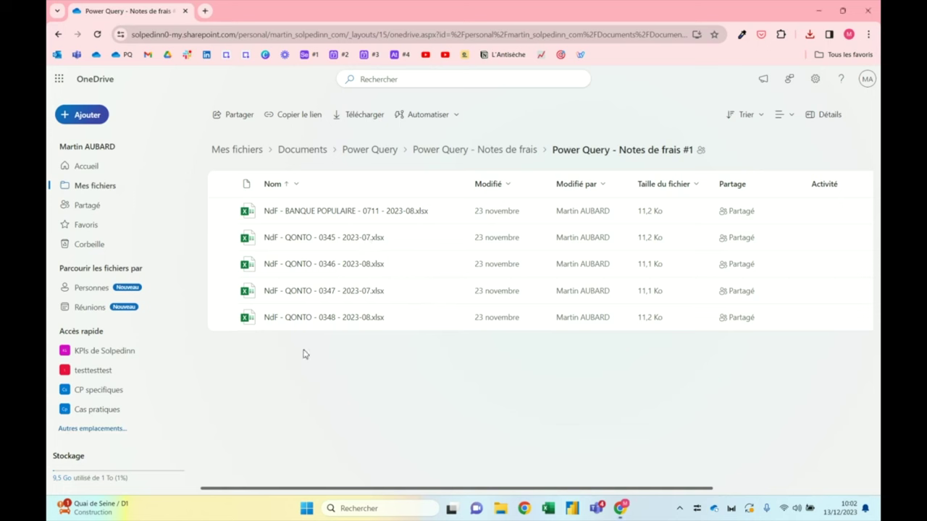
- Open NdF - QONTO - 0345 - 2023-07.xlsx from the OneDrive file list in Excel for the web
mouse_move(309, 244)
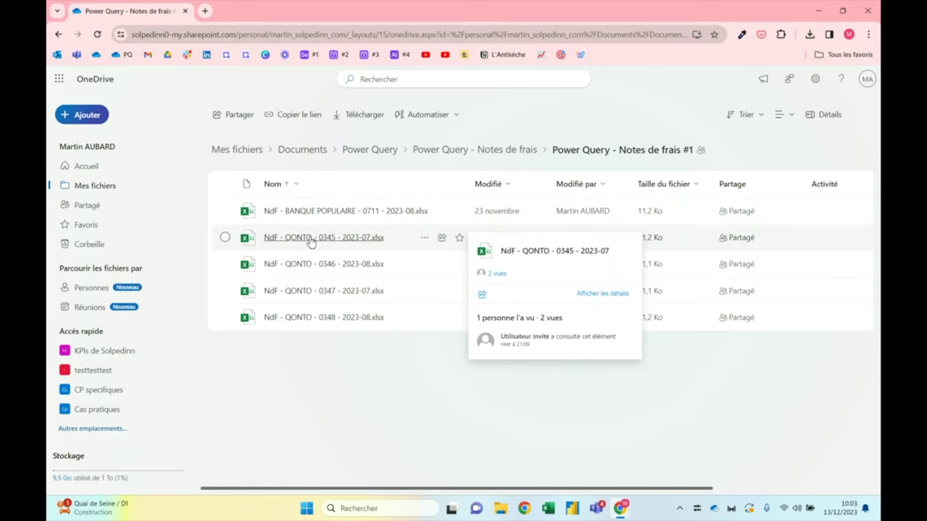
click(310, 240)
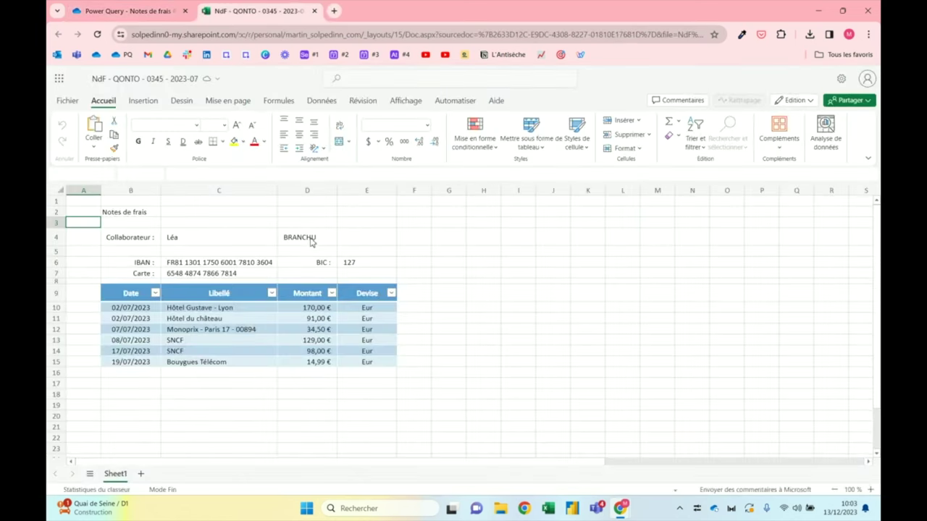
- Highlight the title, Collaborateur row, IBAN/card rows 6–7 and expense rows 10–15, then return to OneDrive
click(124, 214)
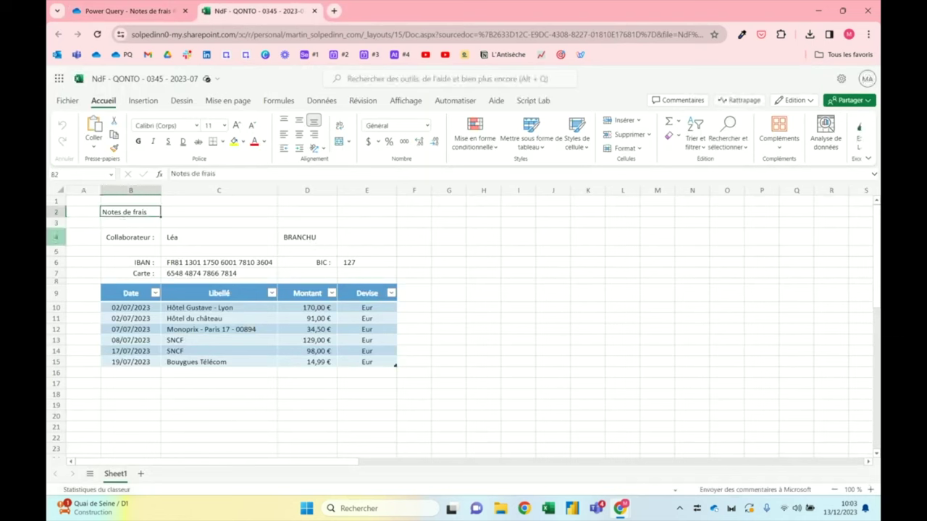
click(56, 237)
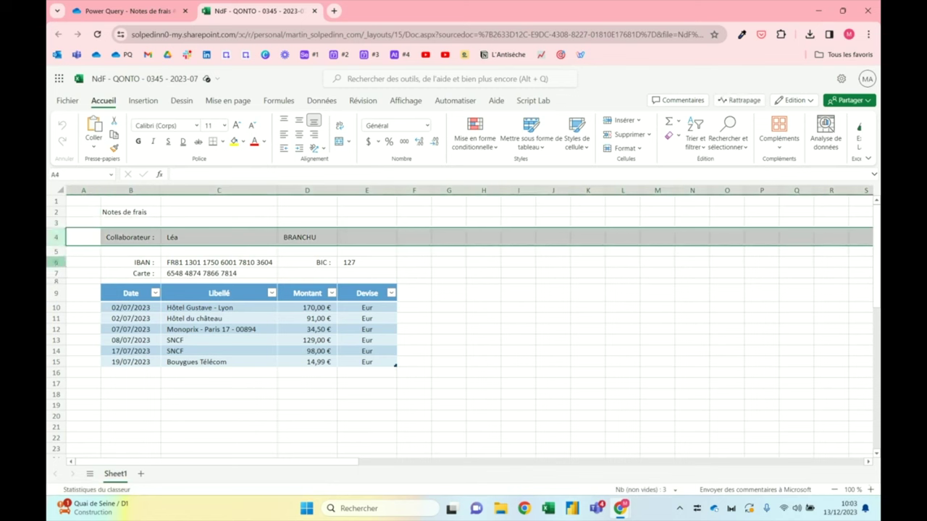
drag(56, 262, 56, 273)
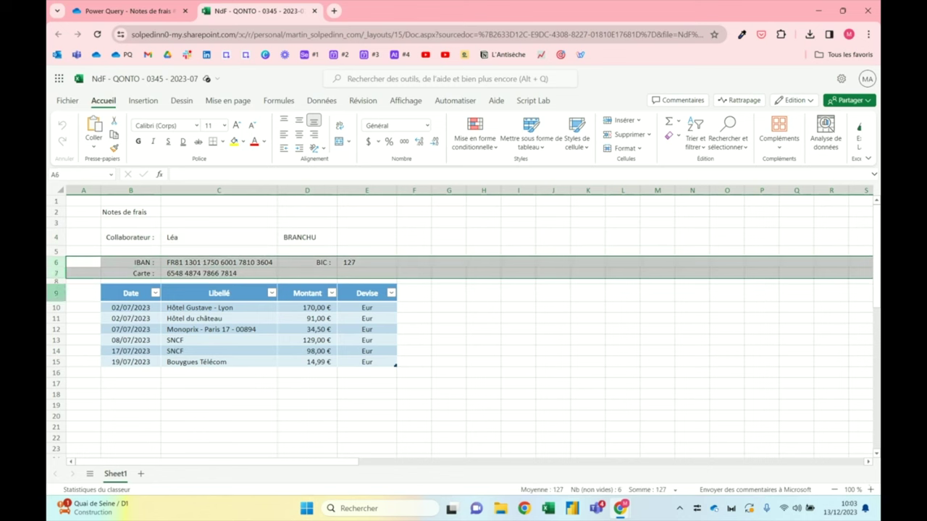
drag(55, 307, 55, 361)
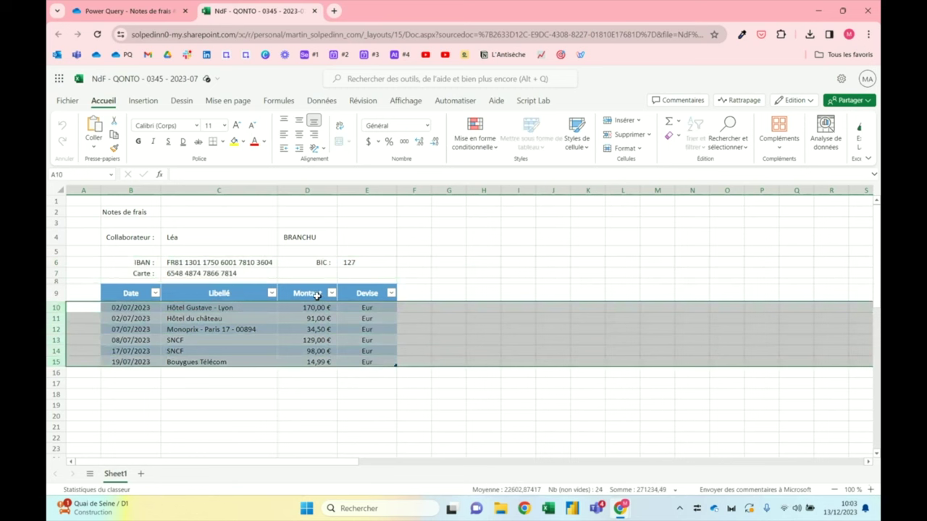
click(460, 290)
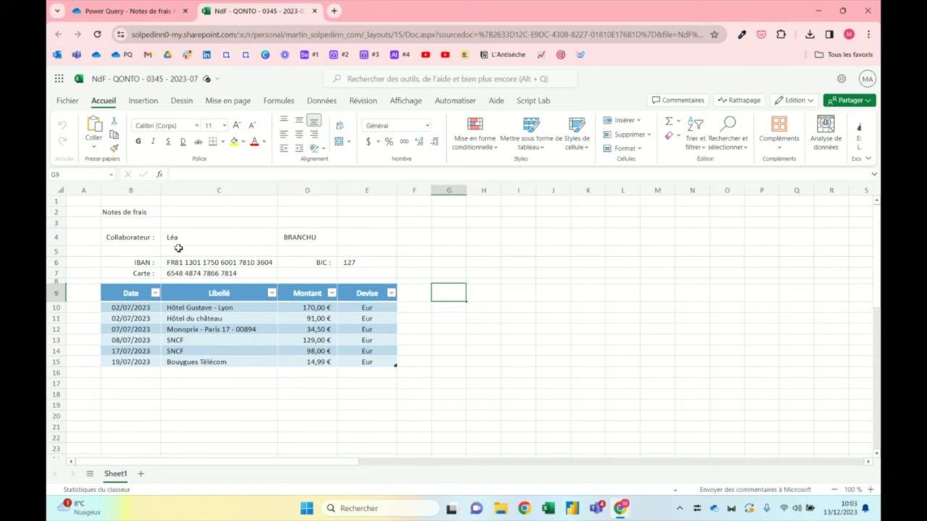
click(126, 11)
mouse_move(358, 247)
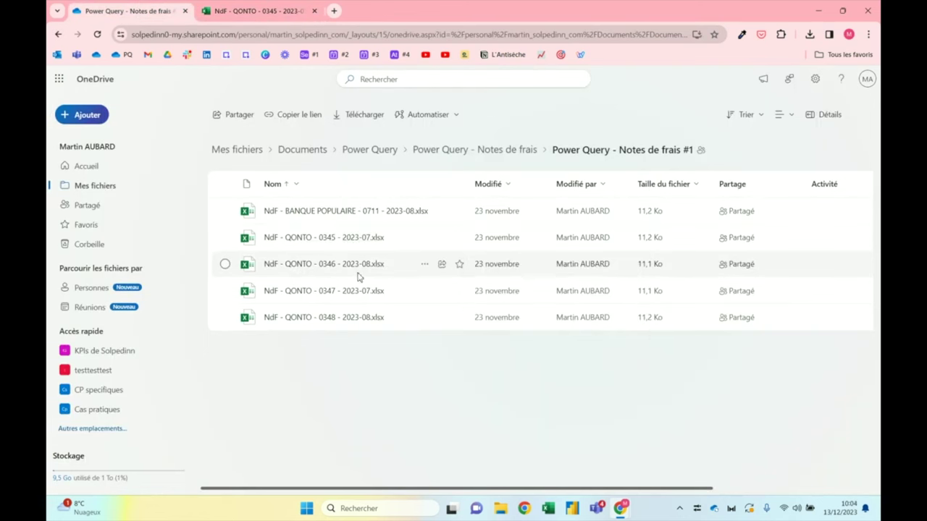
- Reopen the QONTO 0345 report, select its expense table B9:E15, then close the workbook tab
click(211, 6)
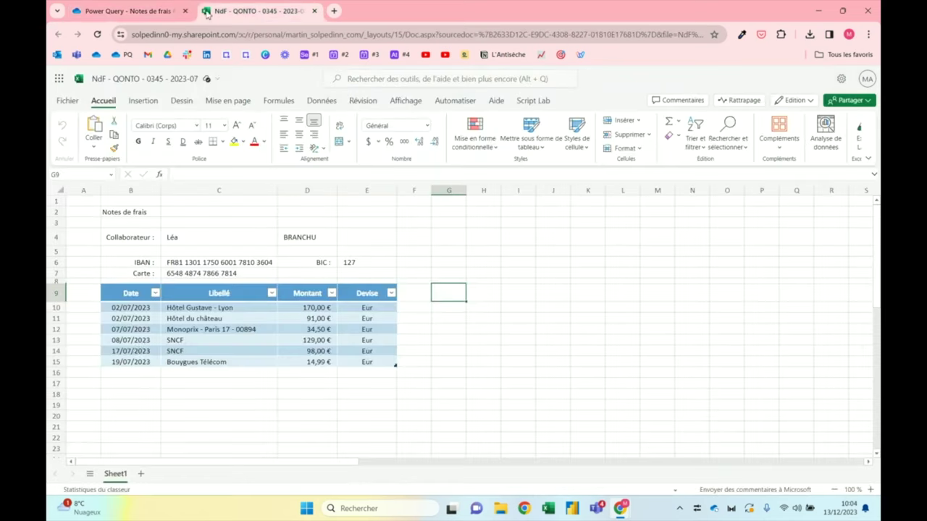
click(145, 307)
click(155, 9)
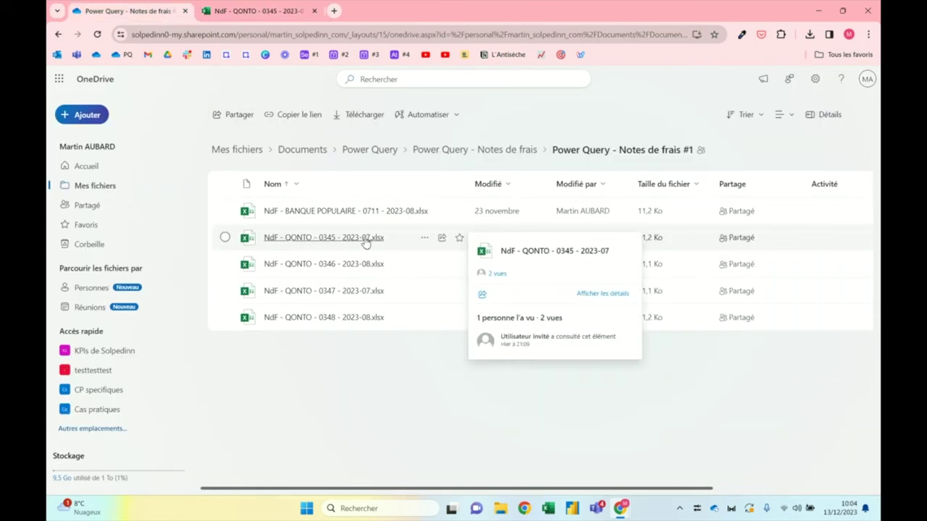
click(254, 6)
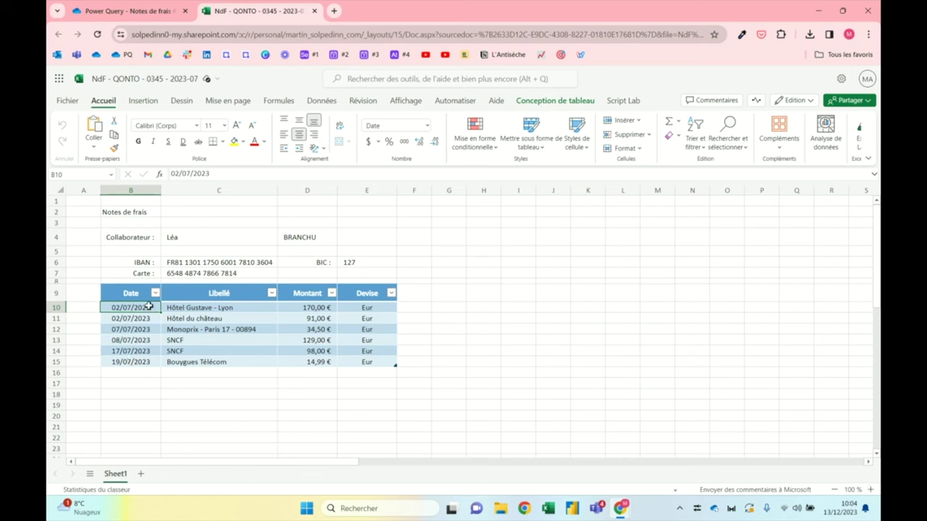
drag(139, 295, 352, 365)
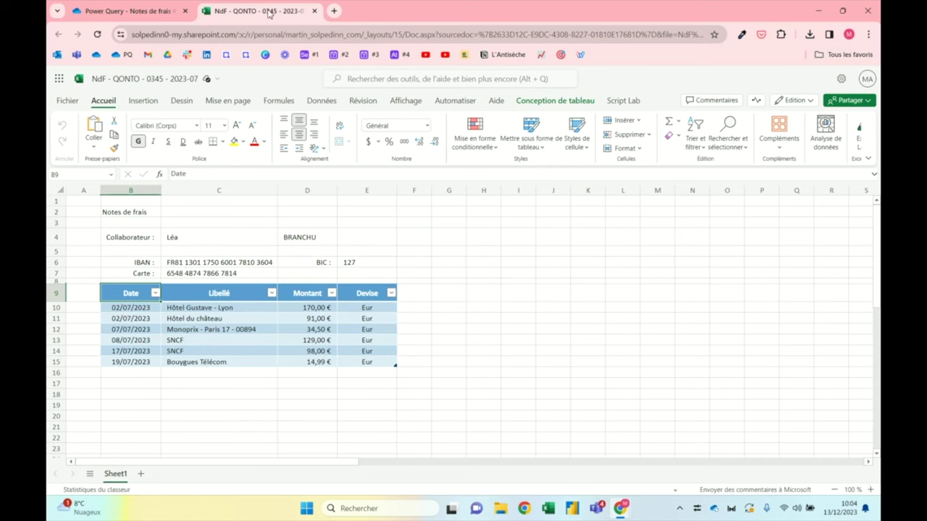
click(314, 11)
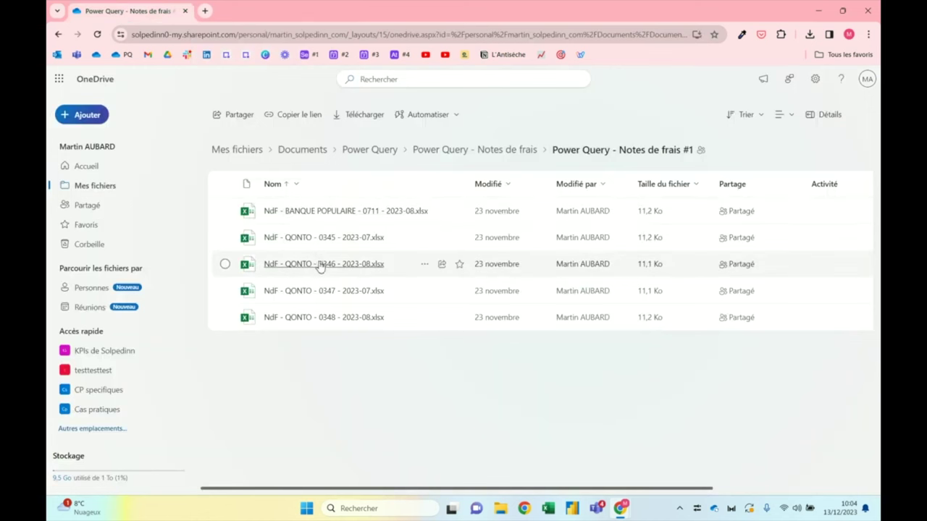
- Open the downloaded 57 Ko OneDrive_2023-12-13 zip in Téléchargements
mouse_move(319, 266)
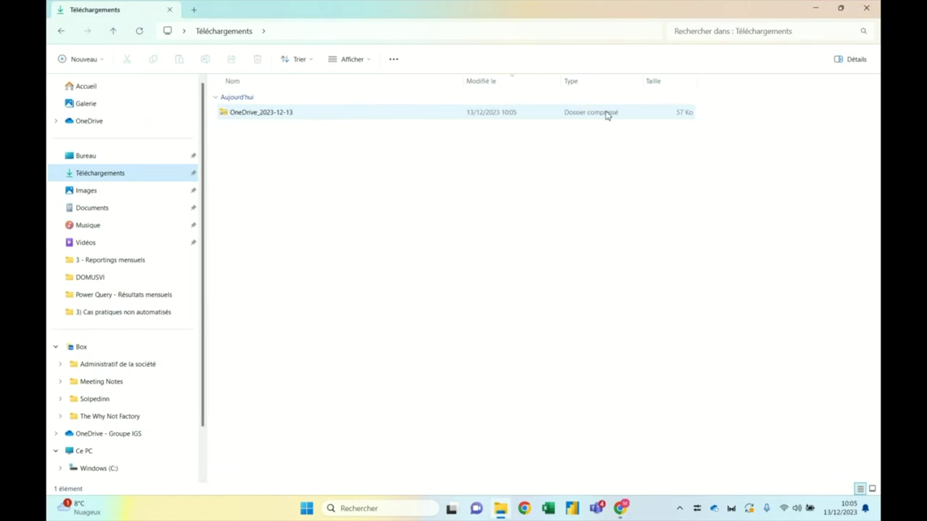
double_click(268, 116)
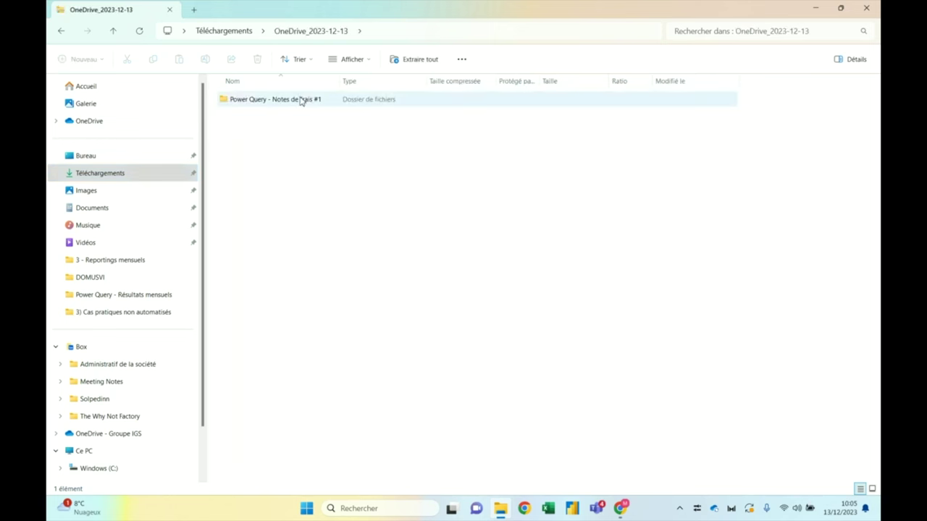
- Extract the OneDrive_2023-12-13 zip into Téléchargements to the suggested folder
click(417, 61)
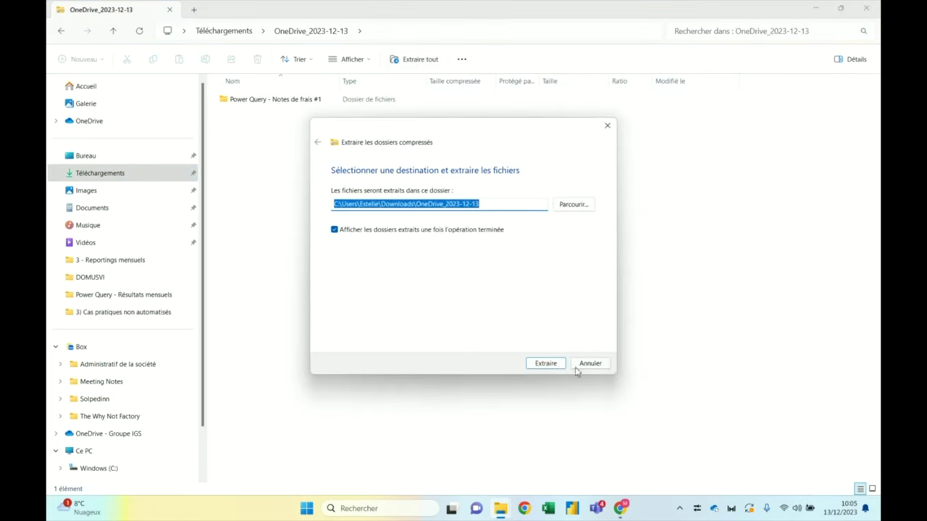
click(559, 368)
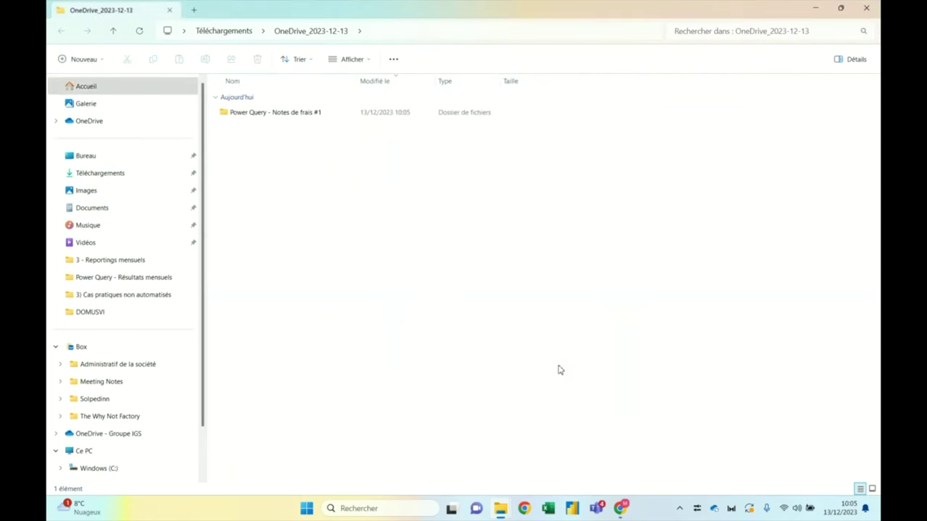
click(105, 173)
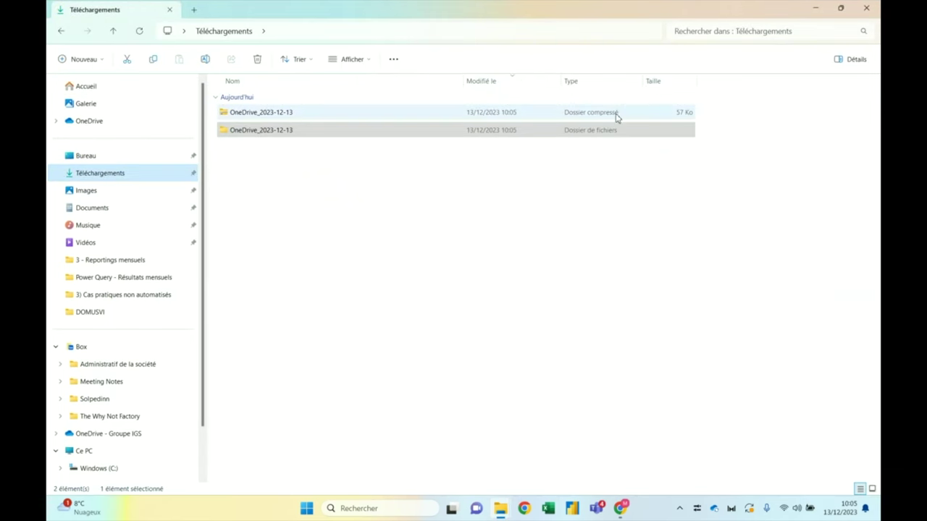
click(607, 136)
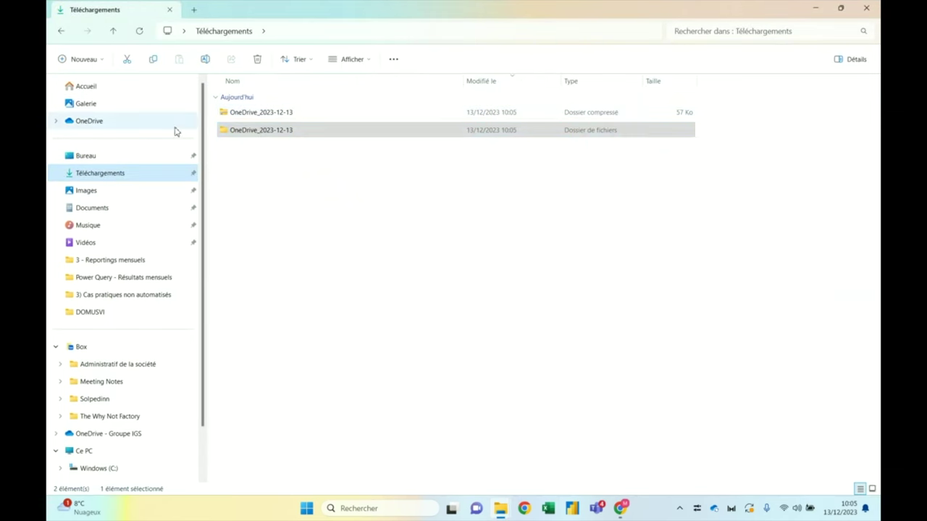
- Check the five NdF spreadsheets in the Power Query - Notes de frais #1 subfolder, then close Explorer
double_click(254, 131)
double_click(292, 118)
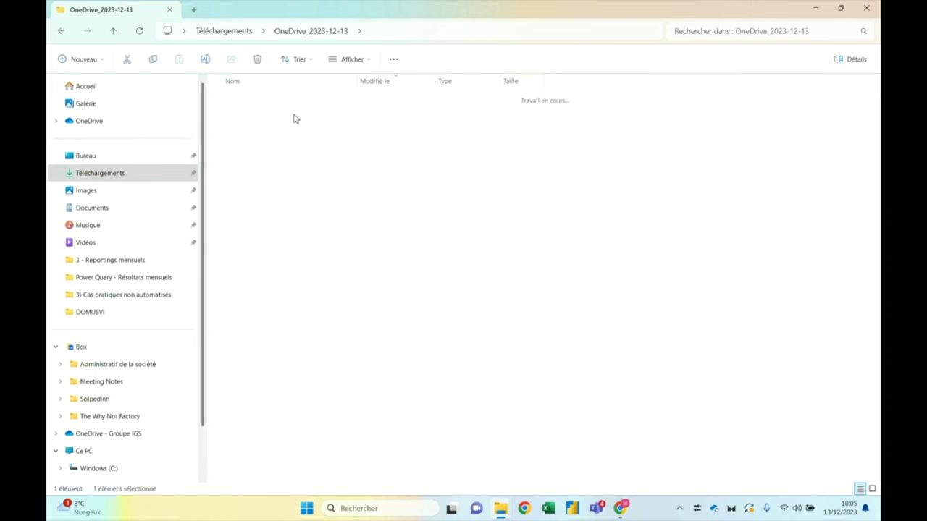
click(868, 8)
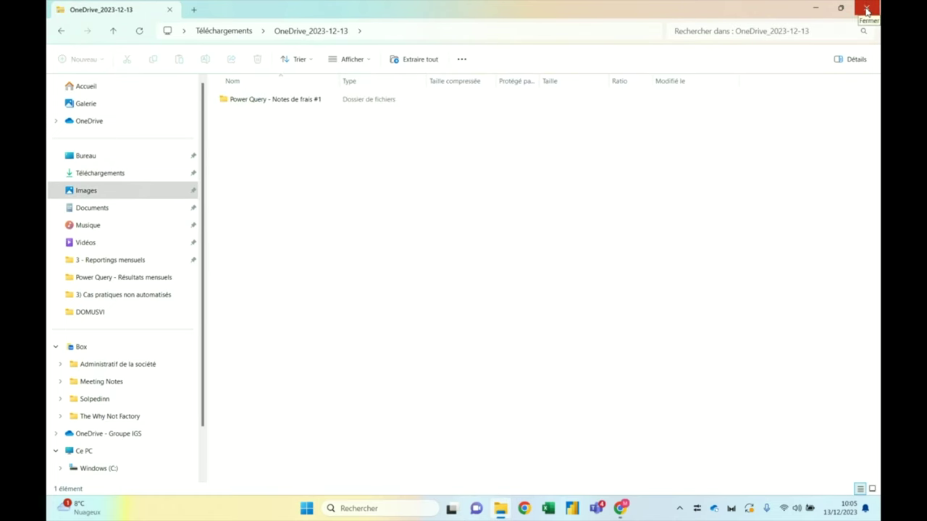
click(868, 7)
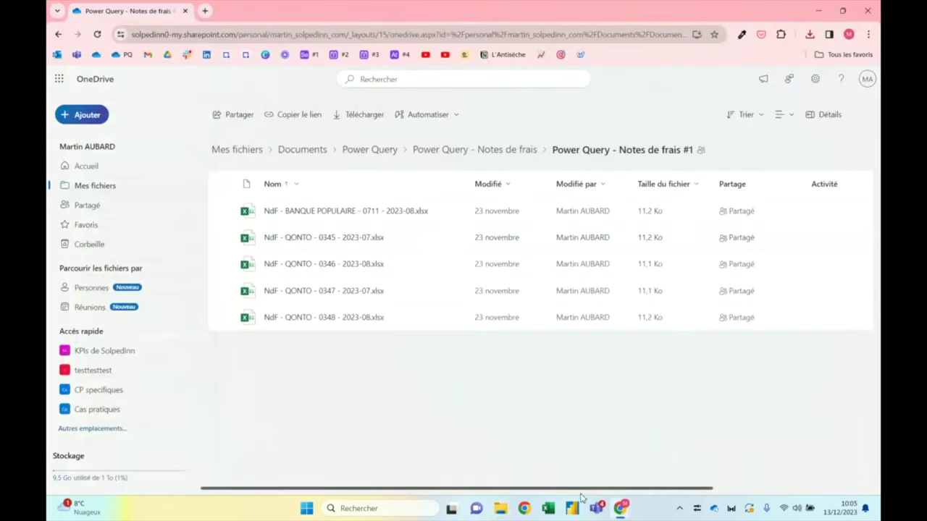
- Create a blank Classeur1 workbook in desktop Excel and switch back to Chrome's OneDrive folder
click(553, 511)
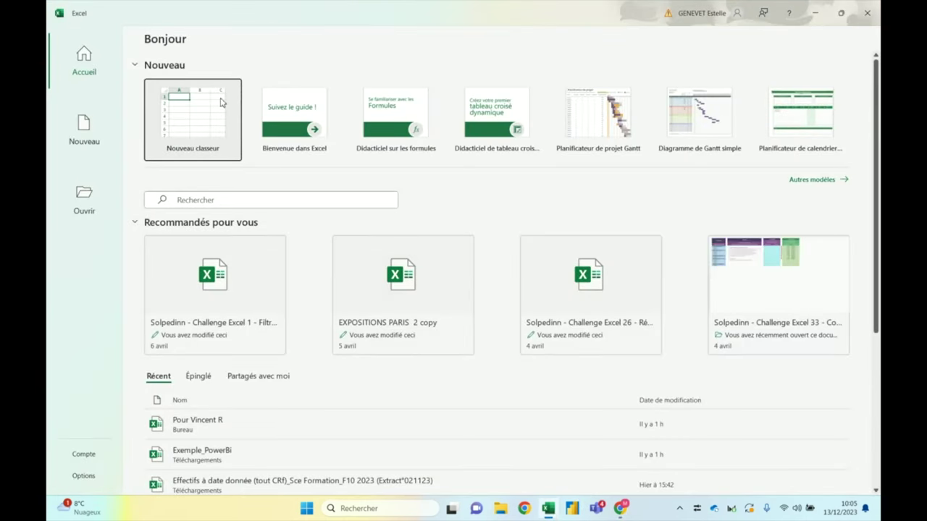
click(222, 103)
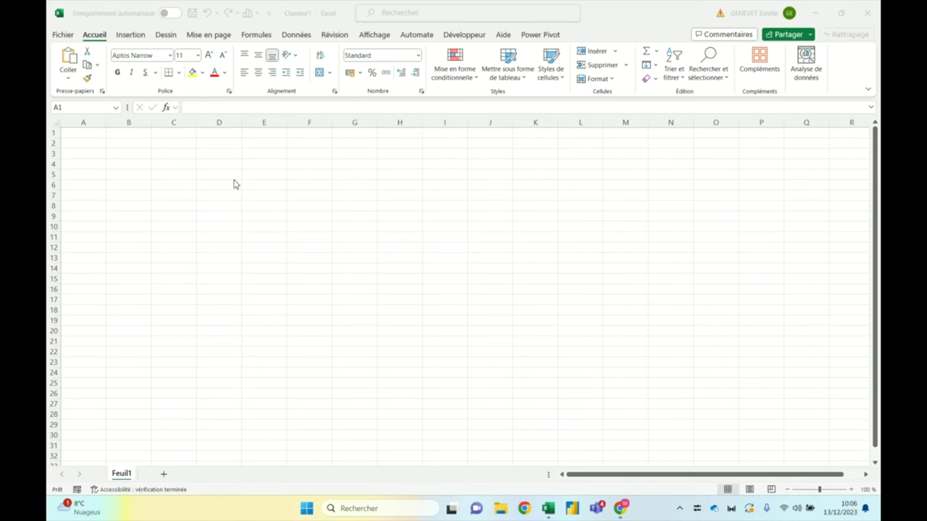
key(alt+Tab)
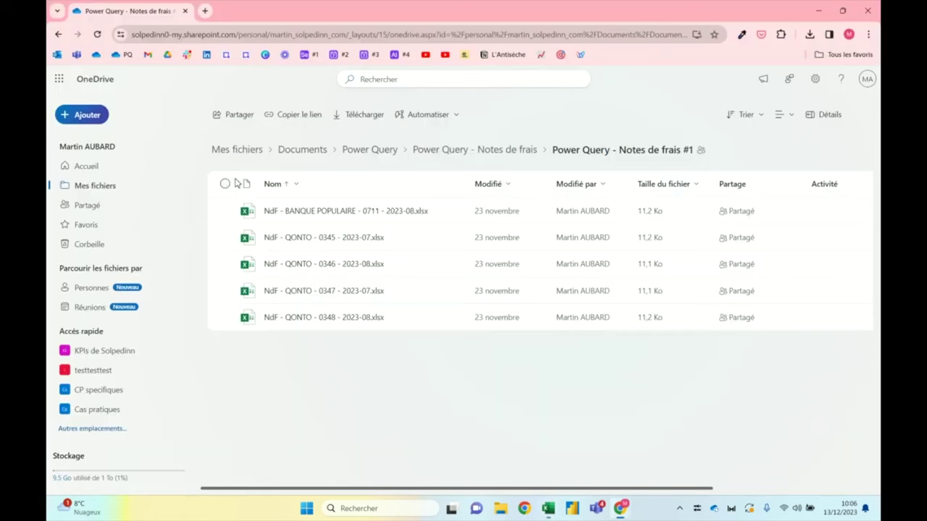
- Reopen the QONTO 0345 report, select the expense table, and inspect the collaborator cells C4/D4 and column D
click(326, 237)
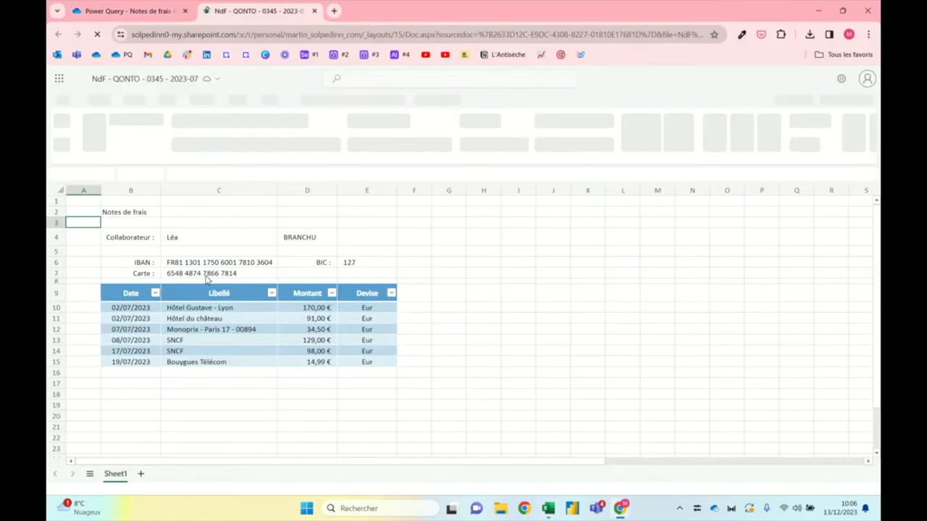
drag(136, 295, 358, 377)
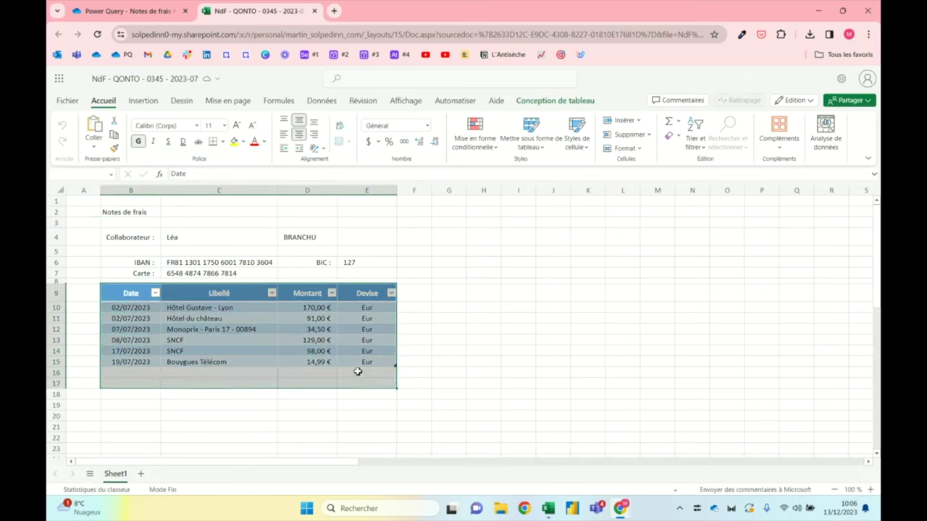
click(217, 236)
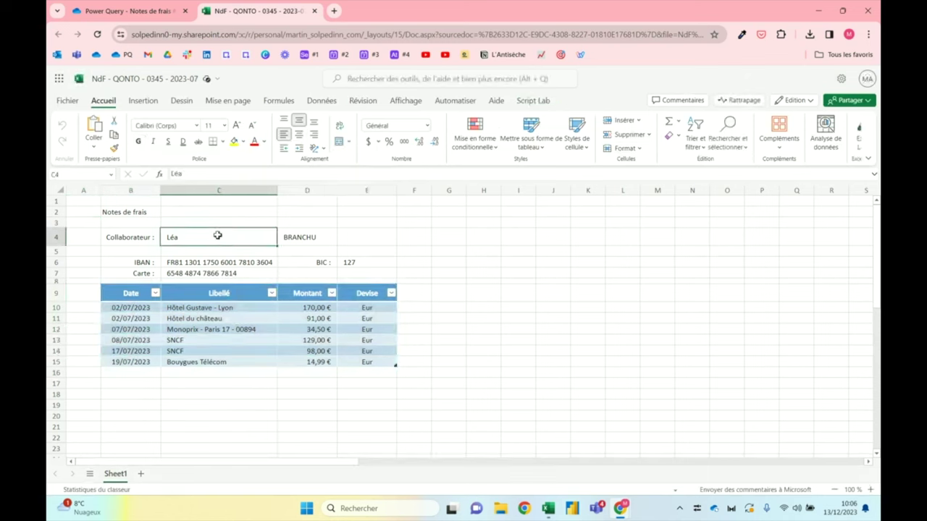
click(317, 189)
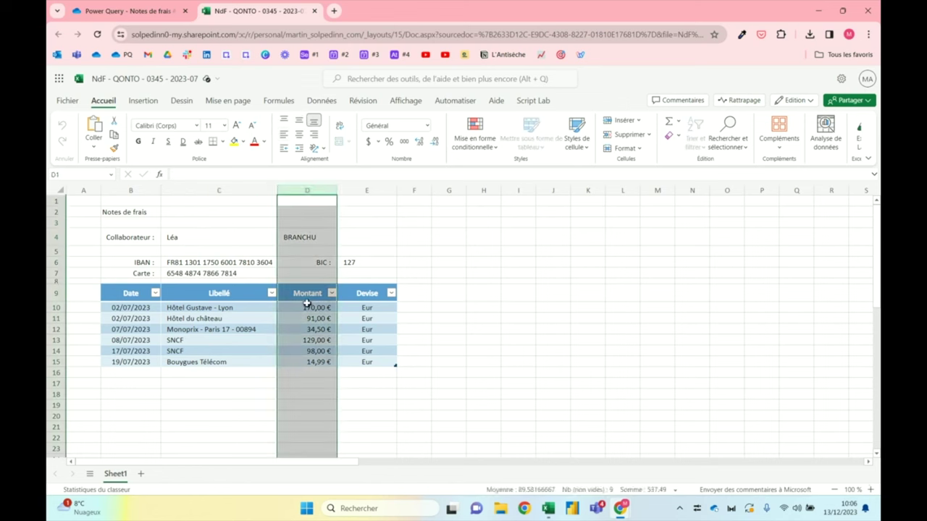
click(312, 267)
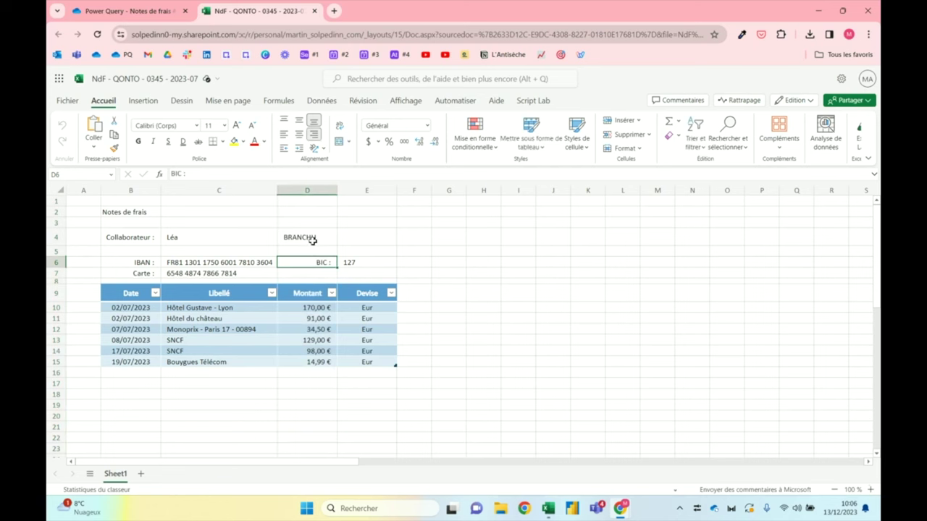
click(312, 239)
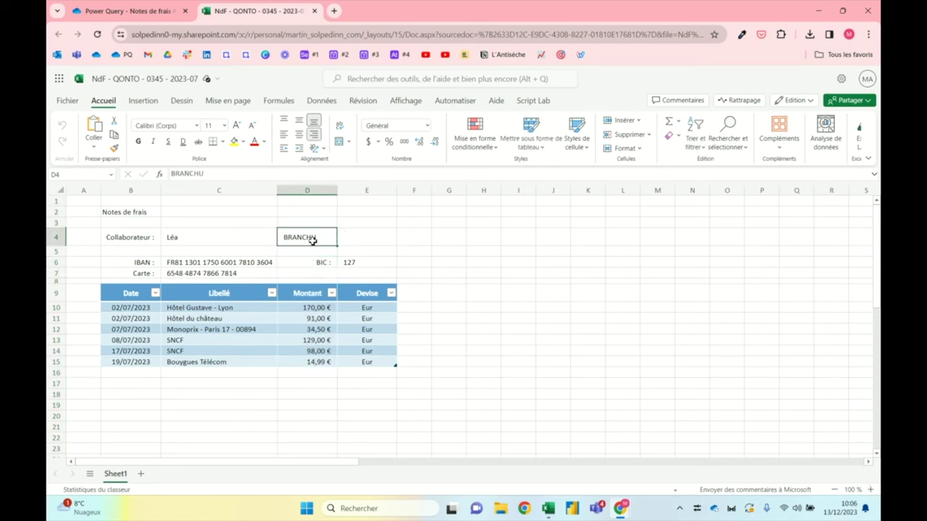
click(317, 190)
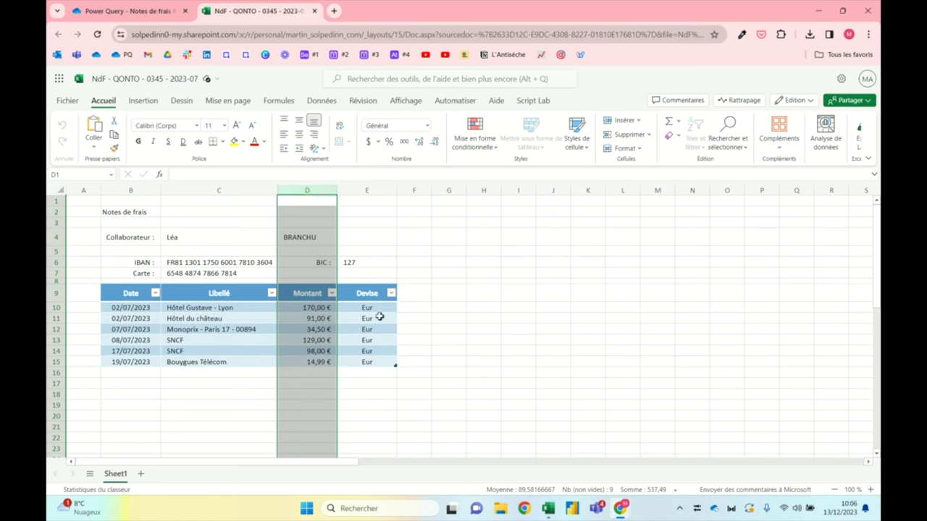
- Review the date, Libellé and Montant columns B–D, then switch to the blank Classeur1 workbook
click(138, 184)
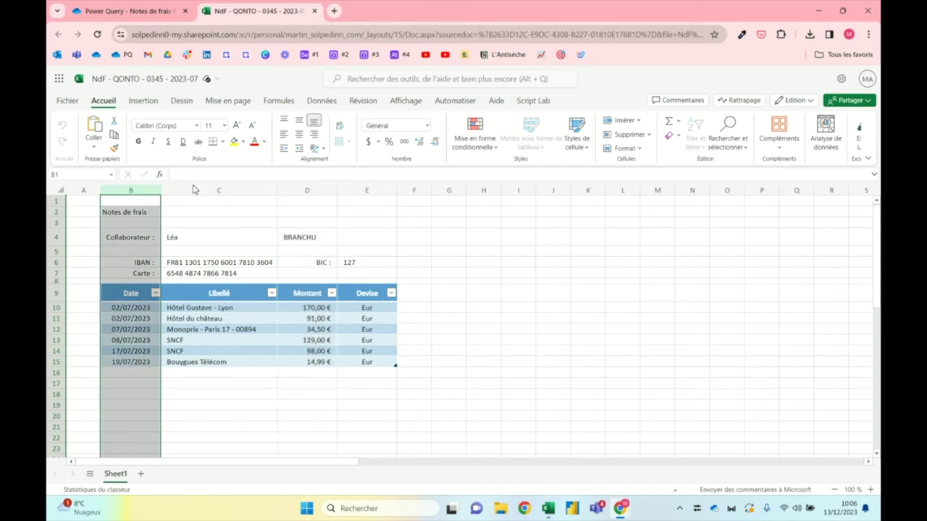
click(190, 189)
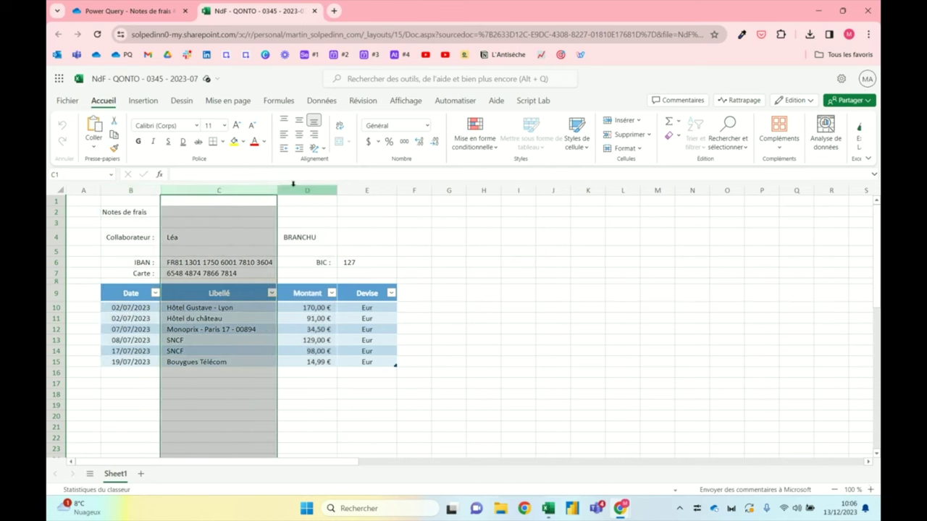
click(293, 187)
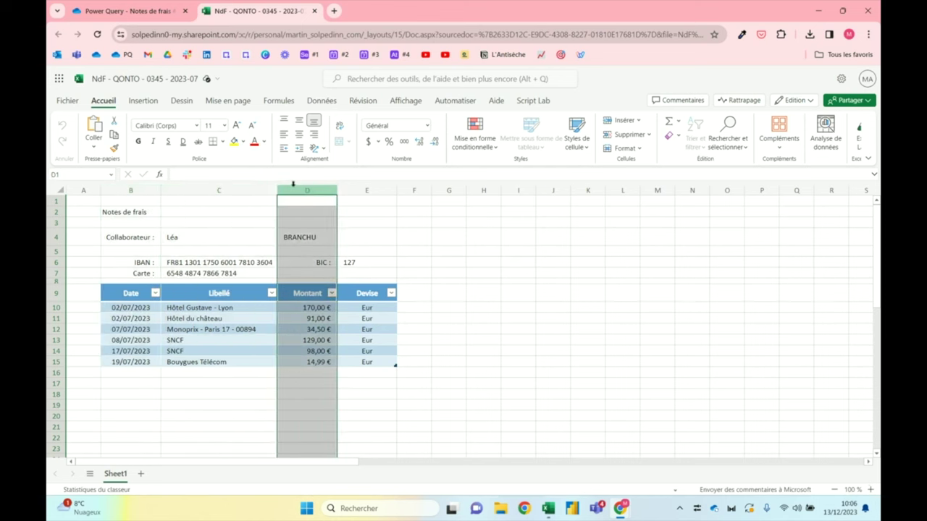
click(427, 235)
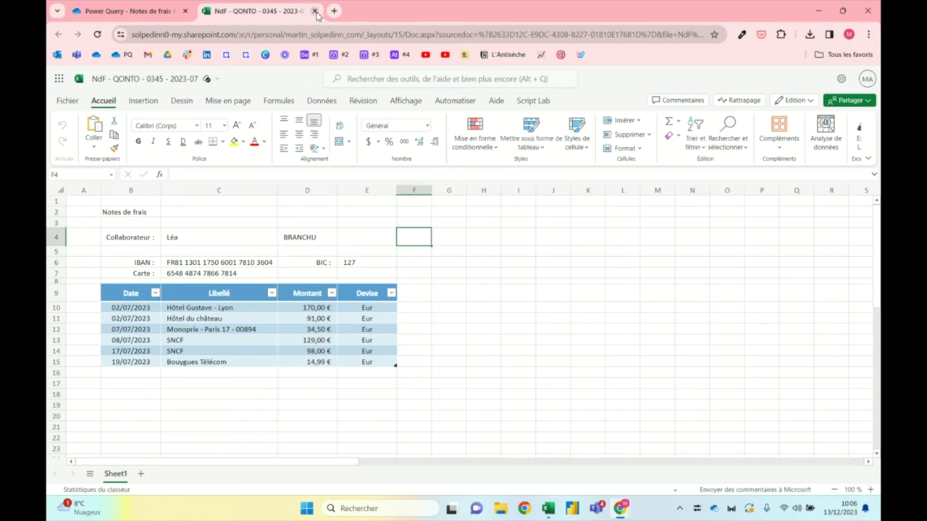
key(alt+Tab)
click(469, 313)
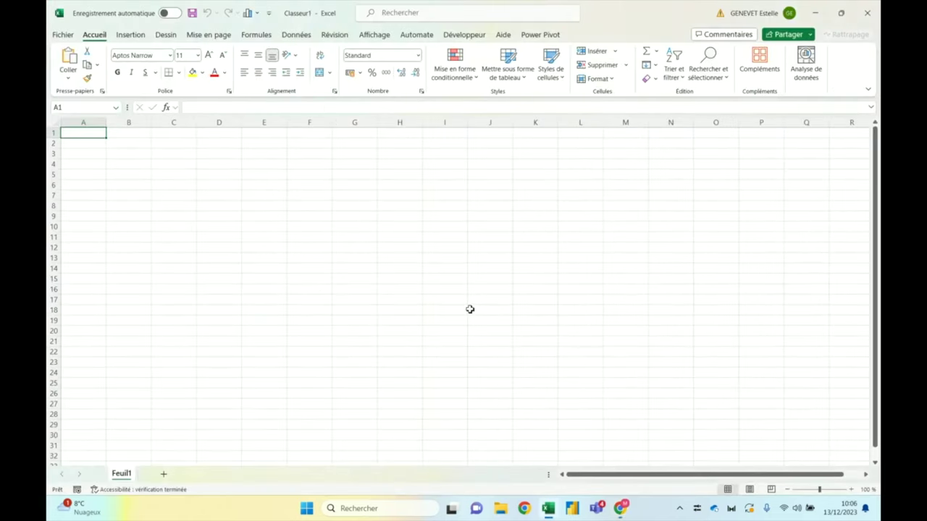
- Start a Données > Obtenir des données > À partir d'un dossier import, browsing to Téléchargements
click(297, 36)
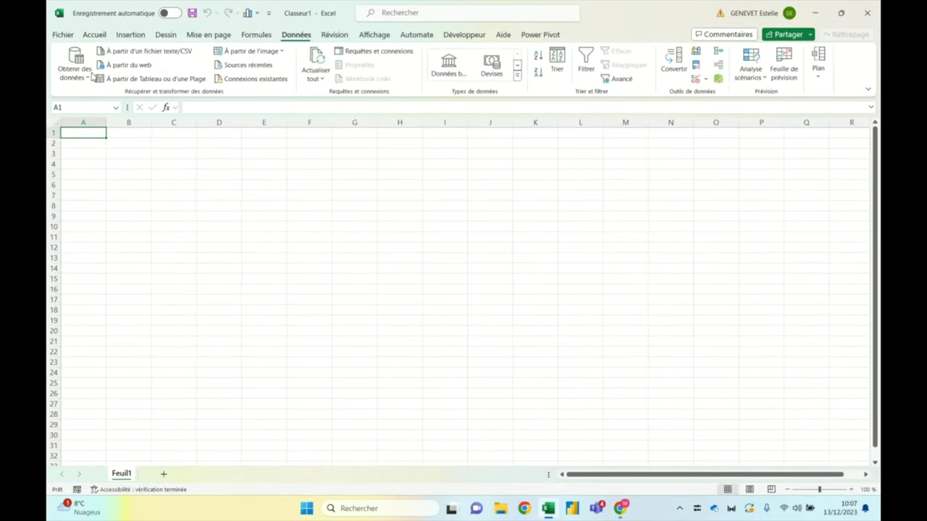
right_click(66, 79)
click(67, 81)
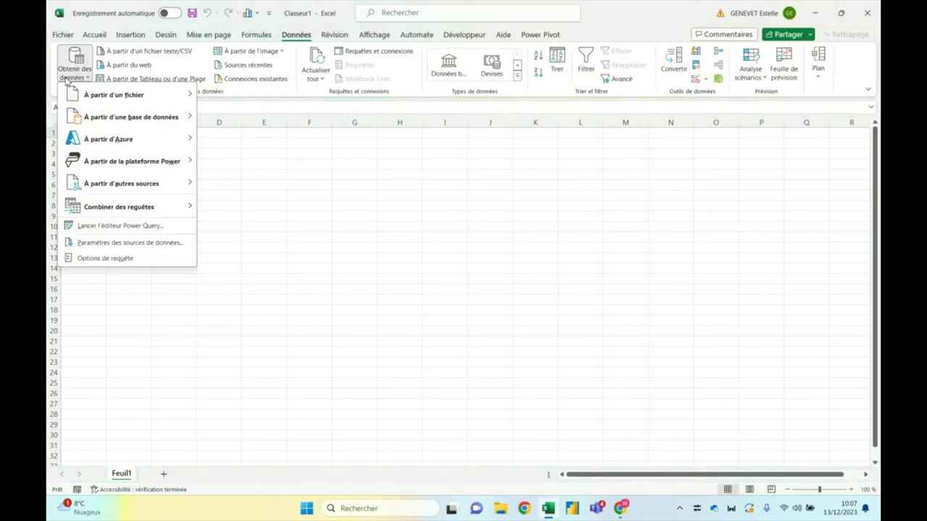
mouse_move(106, 101)
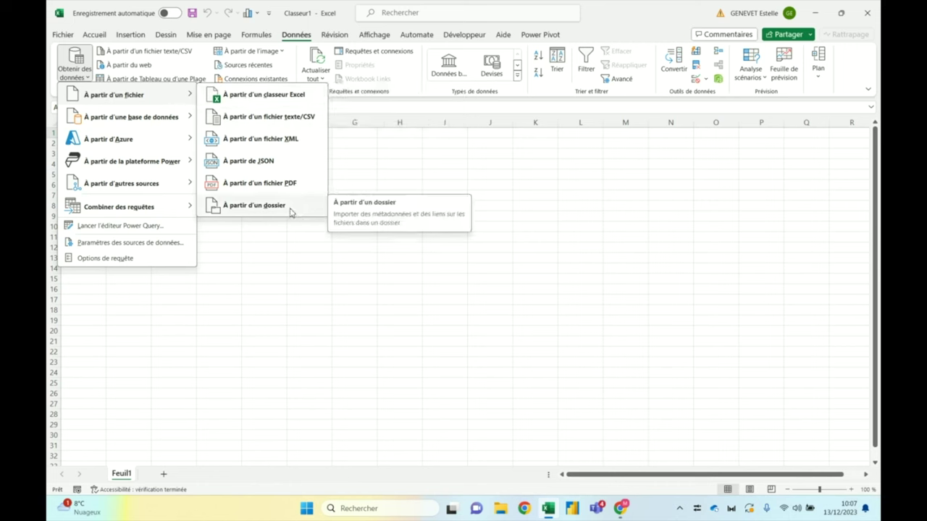
click(291, 209)
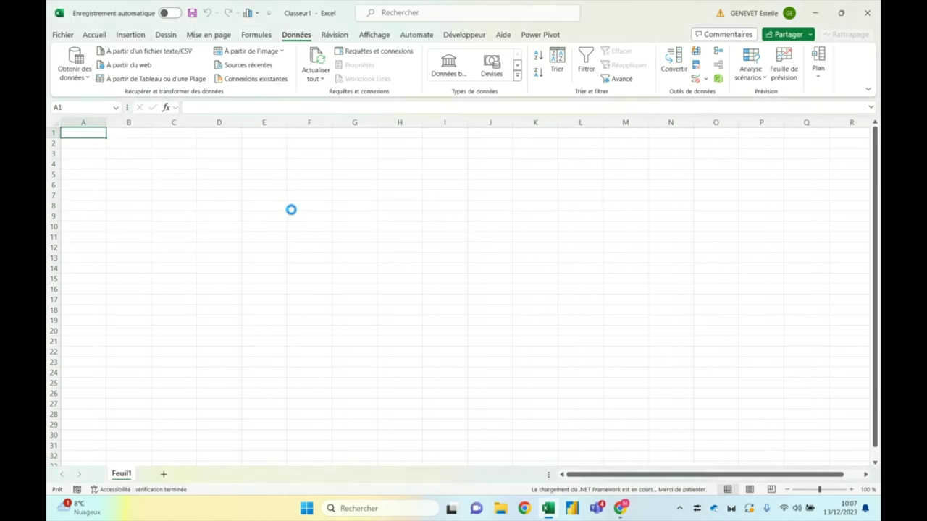
click(121, 124)
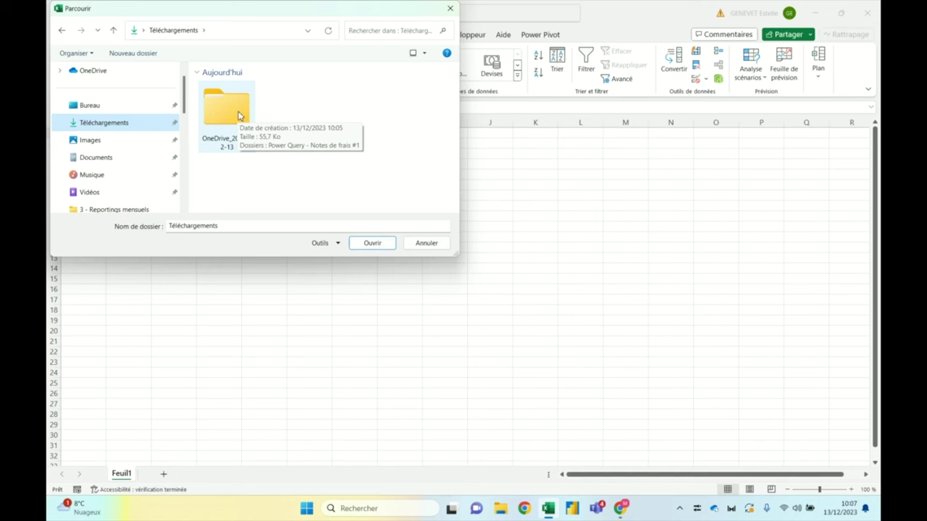
- Pick OneDrive_2023-12-13 > Power Query - Notes de frais #1 as the source and compare with OneDrive's five files
double_click(239, 115)
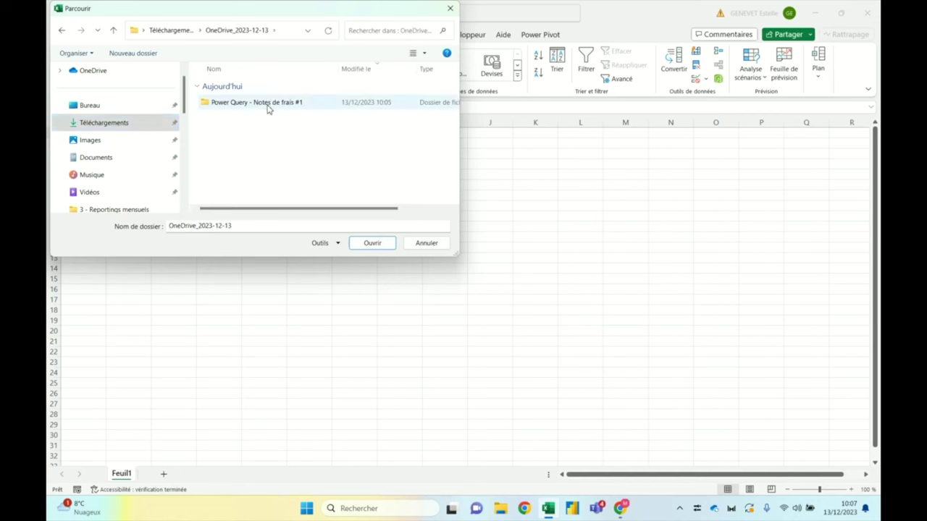
double_click(267, 105)
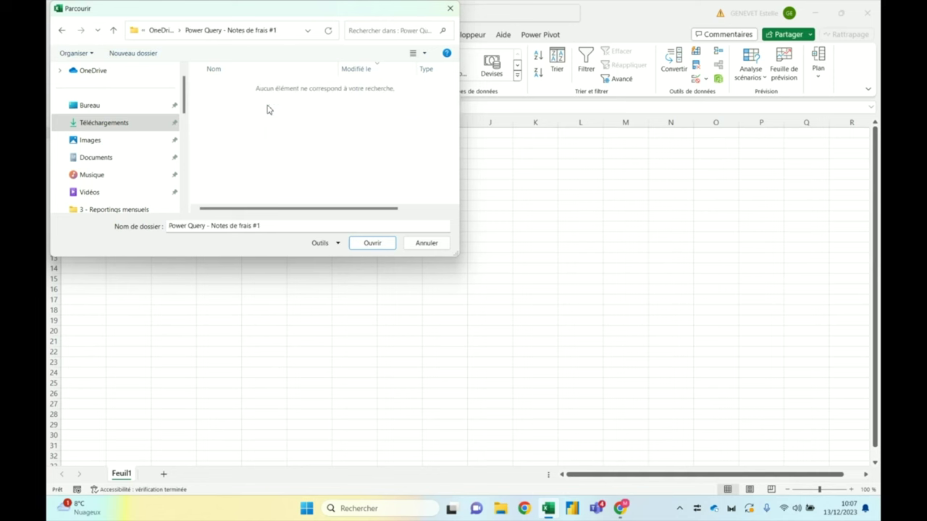
click(372, 243)
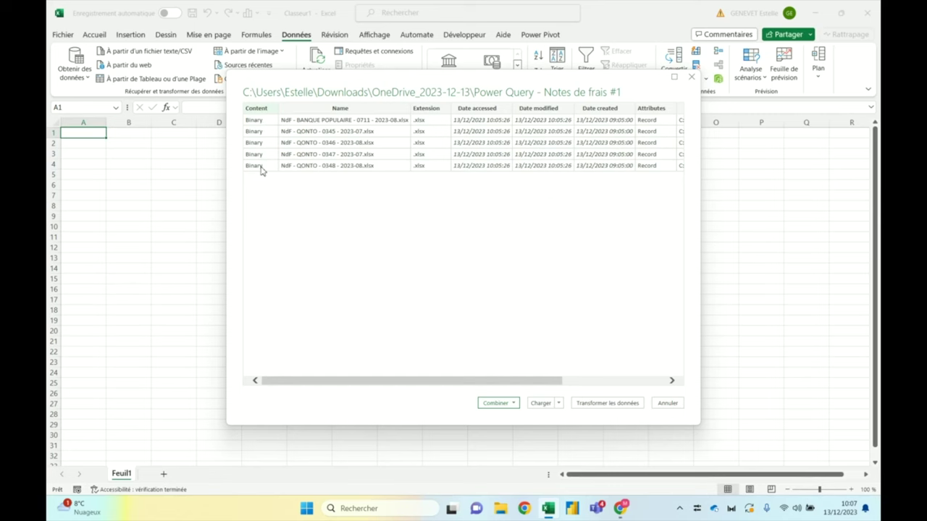
key(alt+Tab)
key(ctrl+Tab)
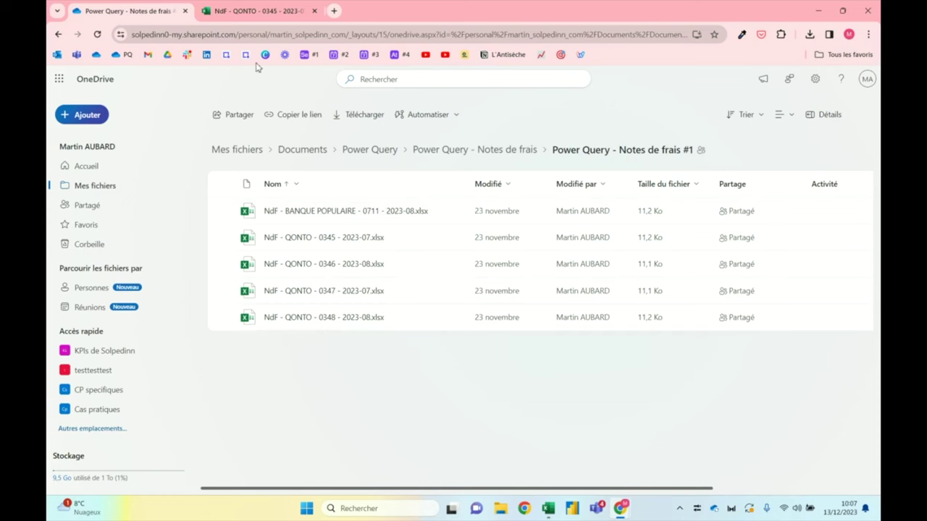
- Return from the OneDrive folder check to Excel's folder-import preview
key(alt+Tab)
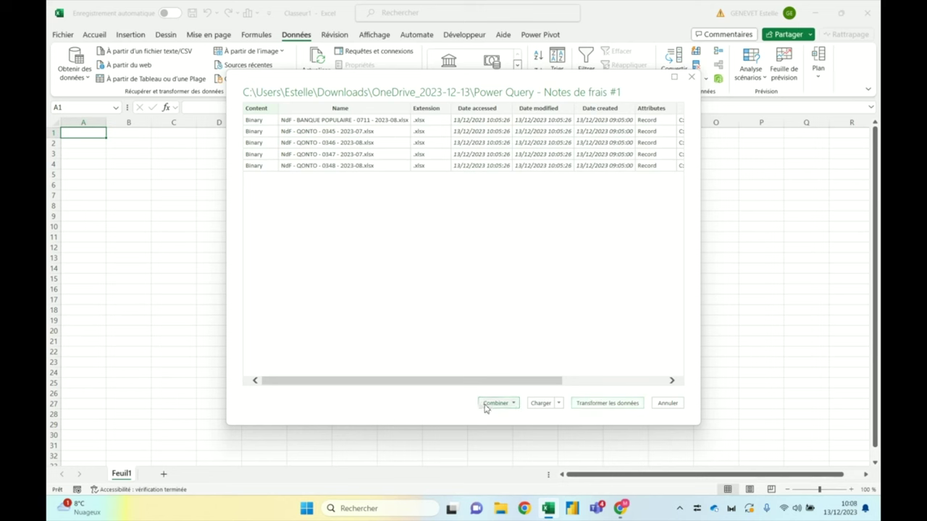
- Combine the folder's files using Combiner et transformer les données
click(485, 409)
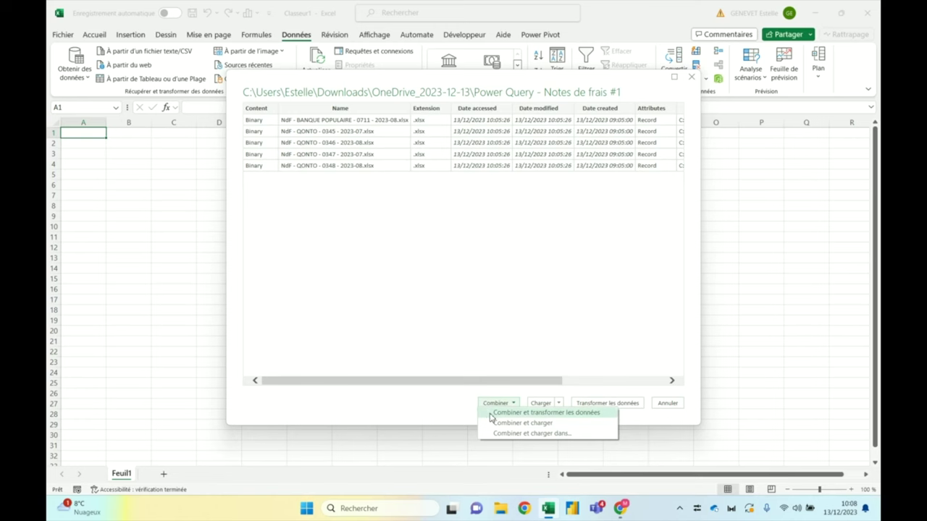
click(491, 416)
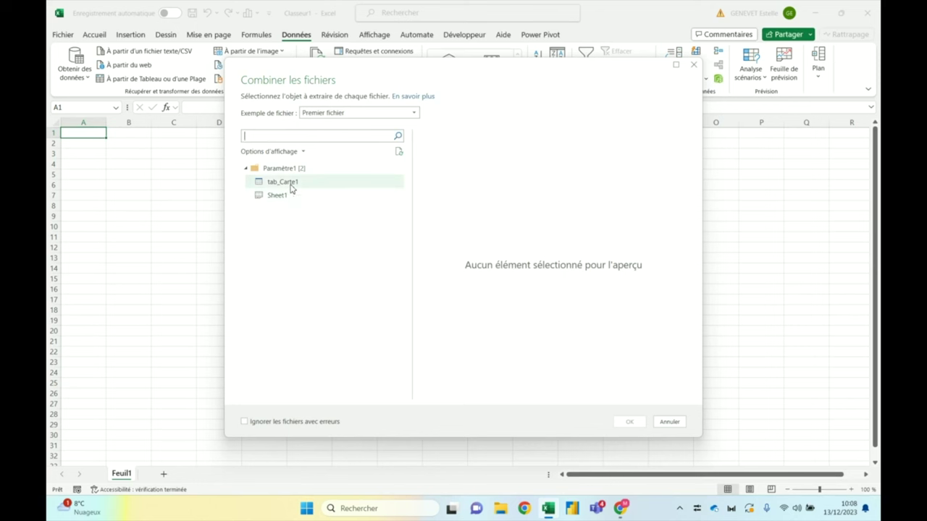
- Keep Premier fichier as the sample and combine Sheet1 from every workbook
click(335, 115)
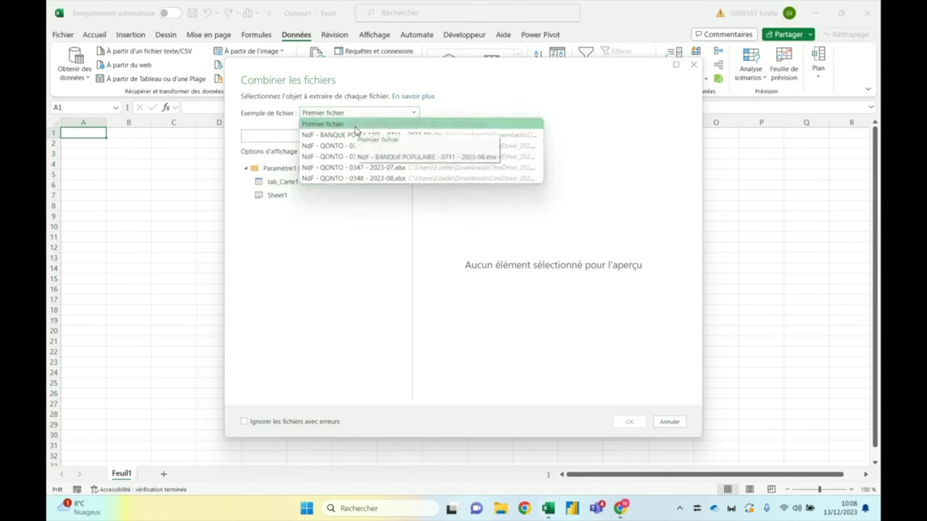
click(355, 127)
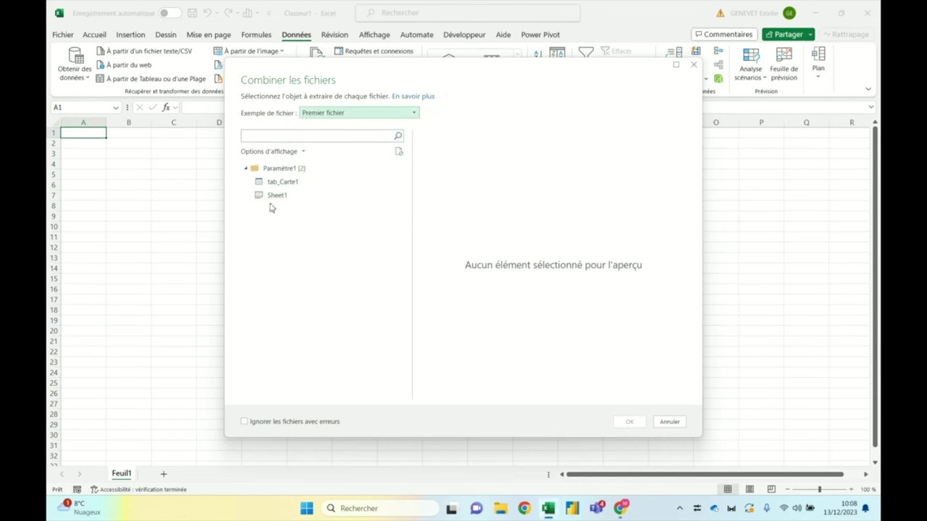
click(294, 189)
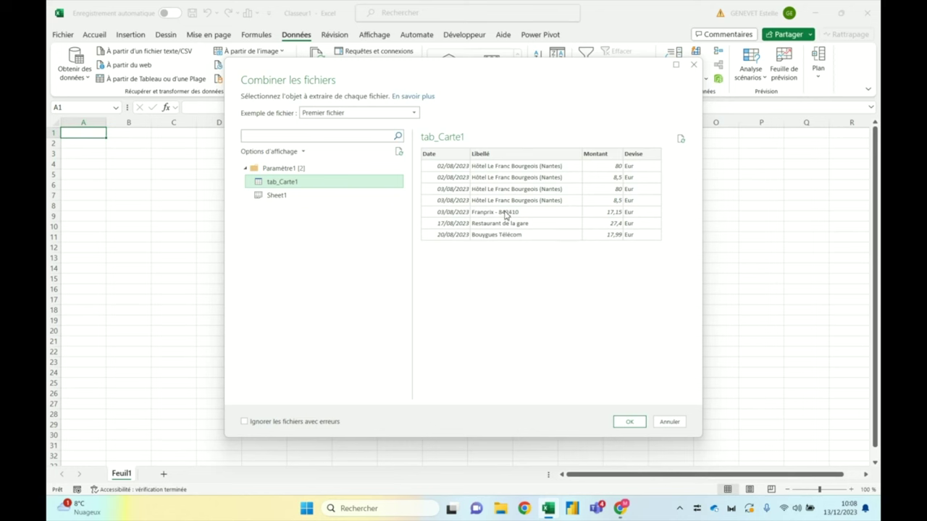
click(319, 202)
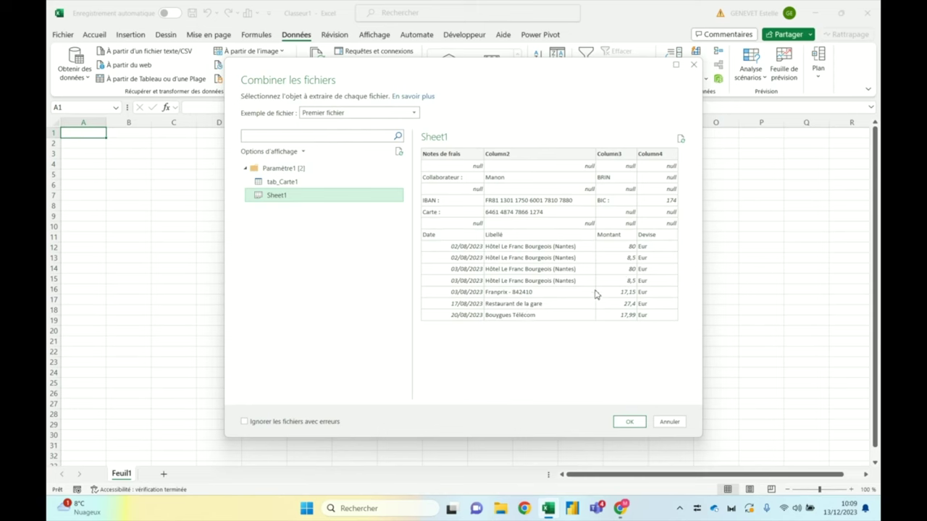
click(627, 422)
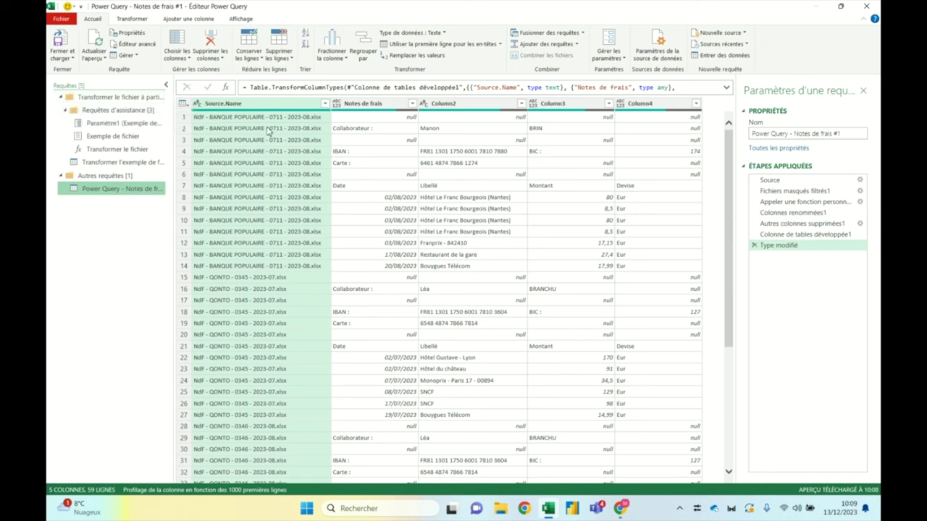
scroll(251, 370, down, 1)
scroll(252, 369, down, 9)
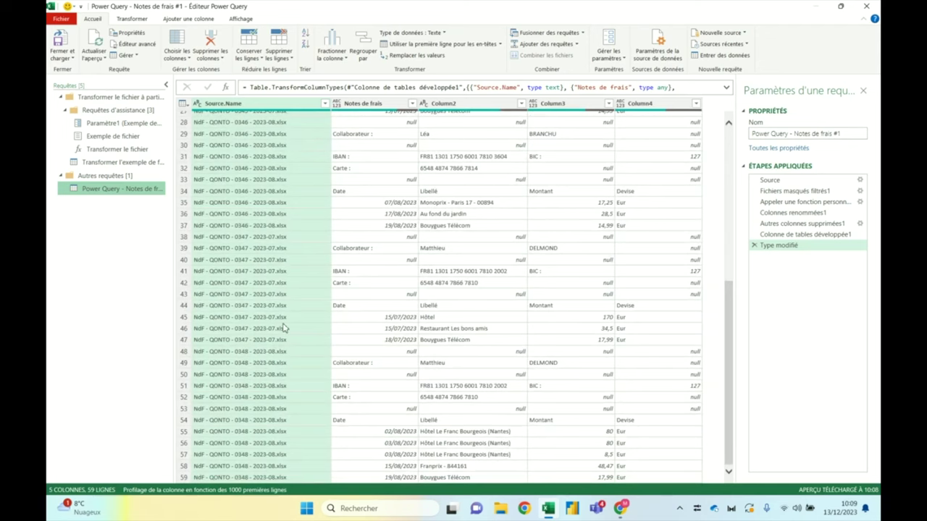
scroll(284, 328, up, 9)
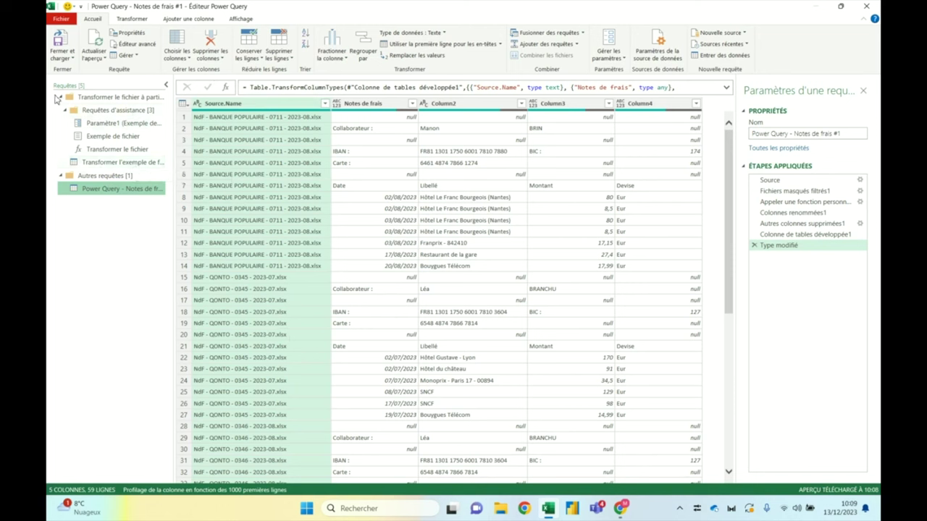
- Collapse the Transformer le fichier group and select the Power Query - Notes de frais #1 query
right_click(62, 98)
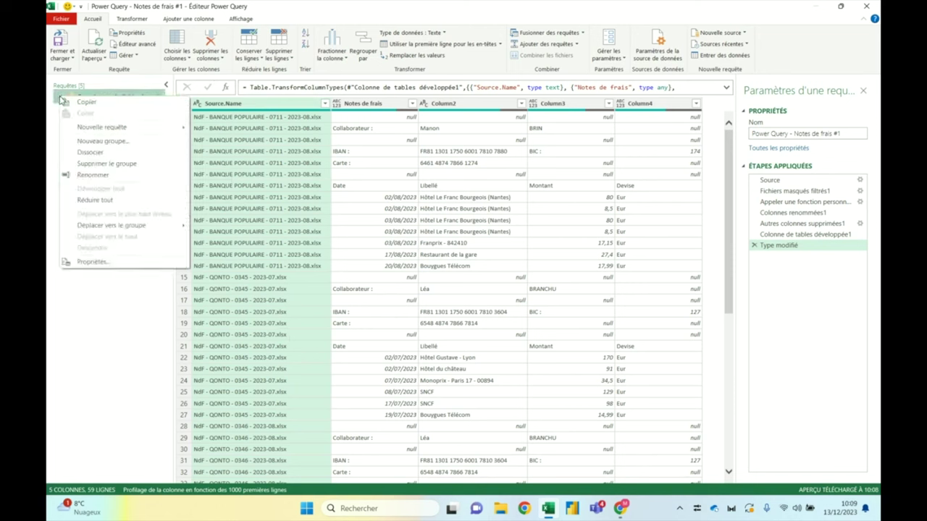
click(59, 101)
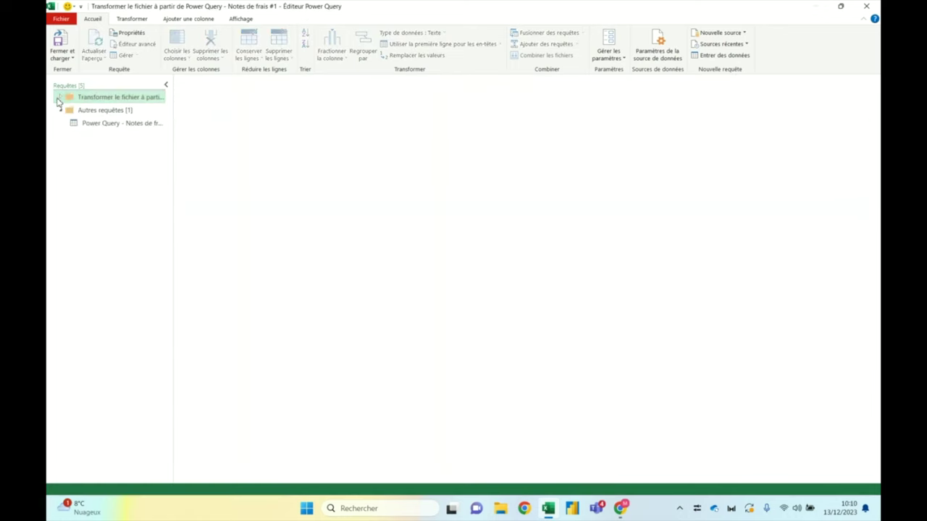
click(97, 125)
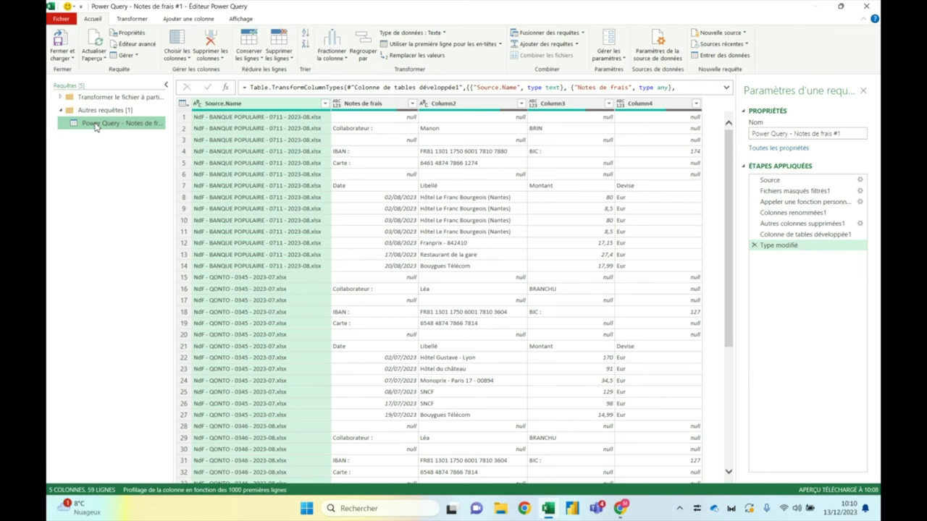
click(233, 119)
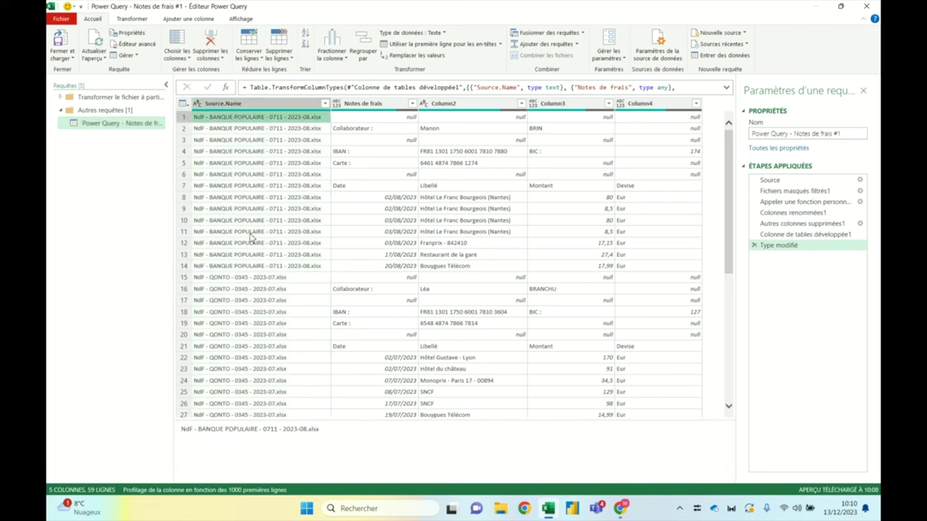
click(251, 267)
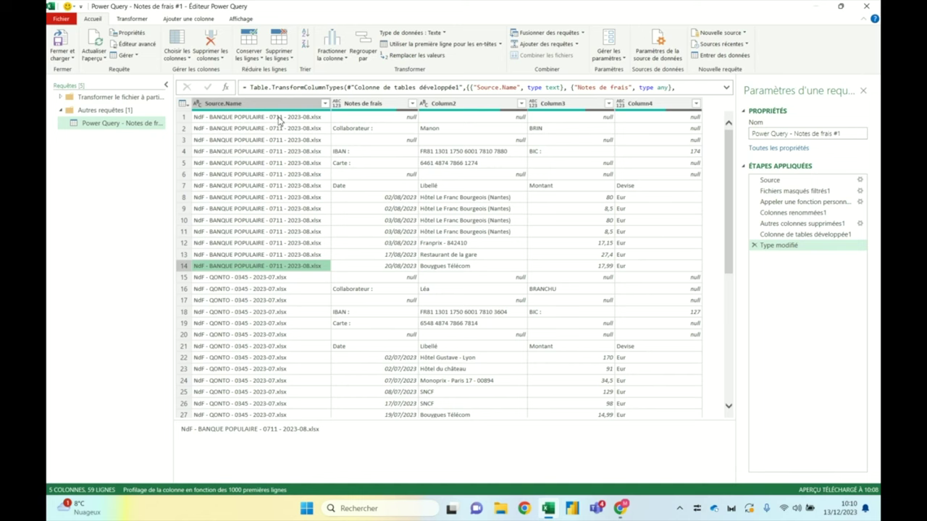
click(250, 279)
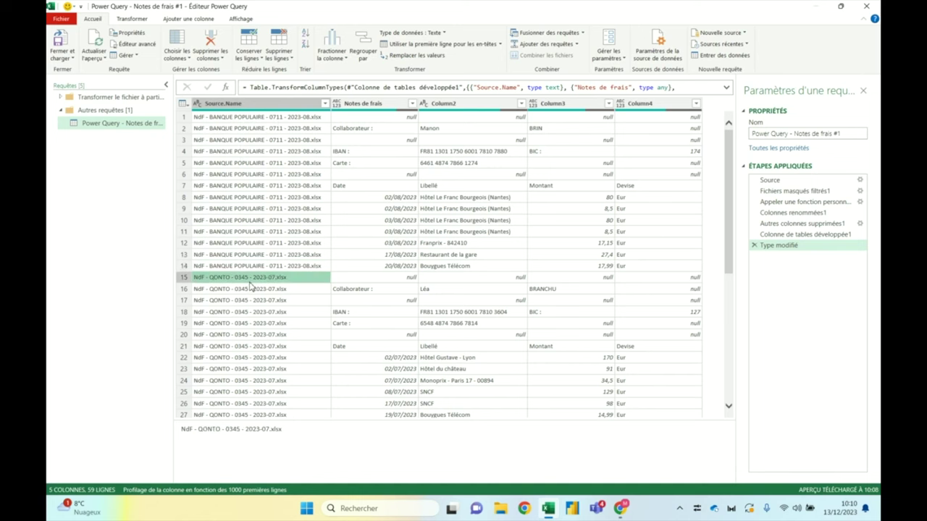
scroll(250, 287, down, 2)
scroll(249, 286, down, 2)
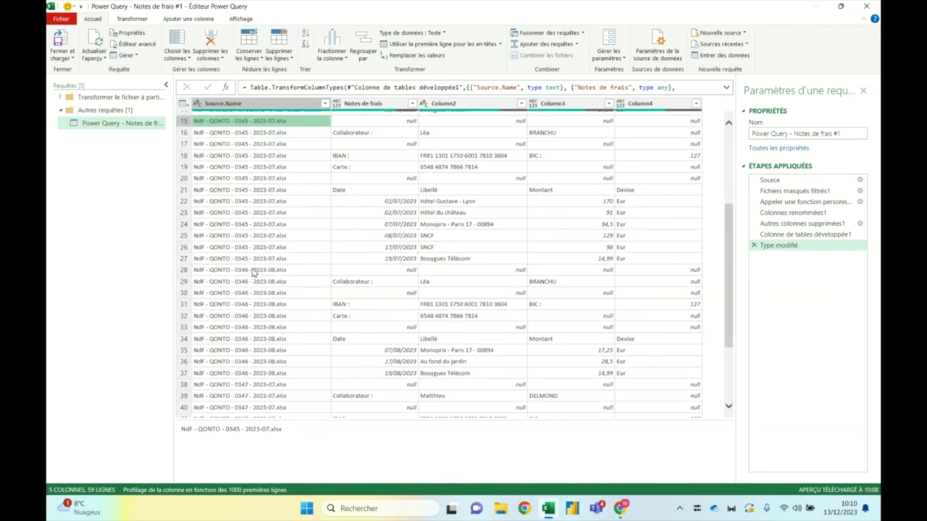
click(248, 271)
scroll(249, 274, down, 3)
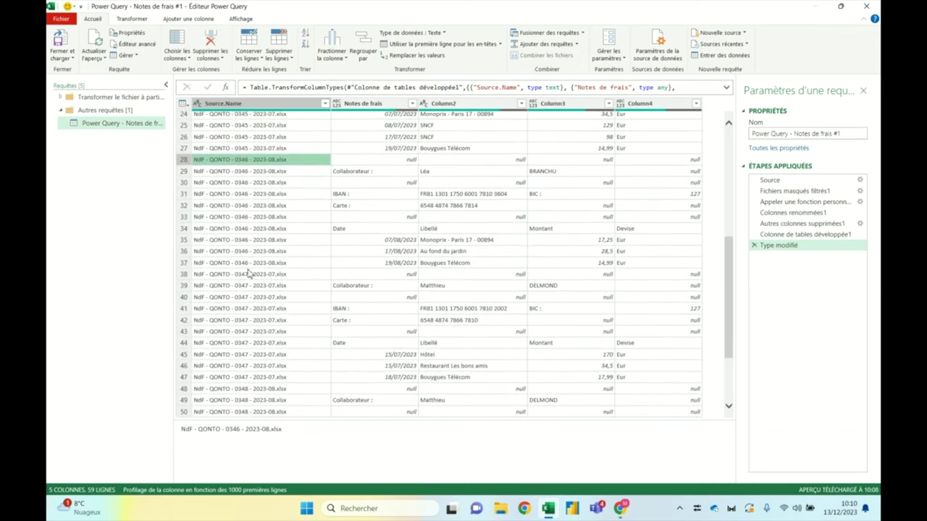
scroll(249, 272, up, 7)
scroll(248, 272, up, 2)
click(464, 133)
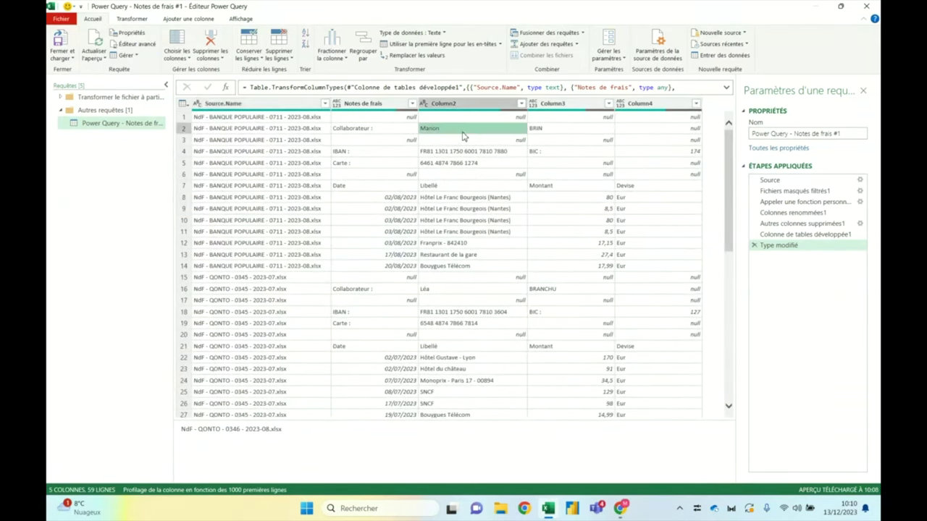
click(439, 290)
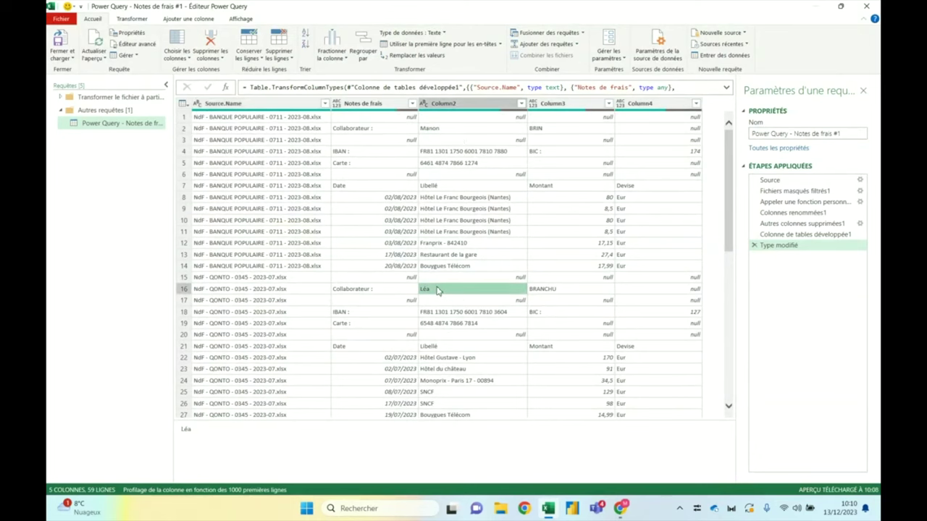
scroll(437, 290, down, 4)
scroll(436, 289, down, 2)
click(461, 225)
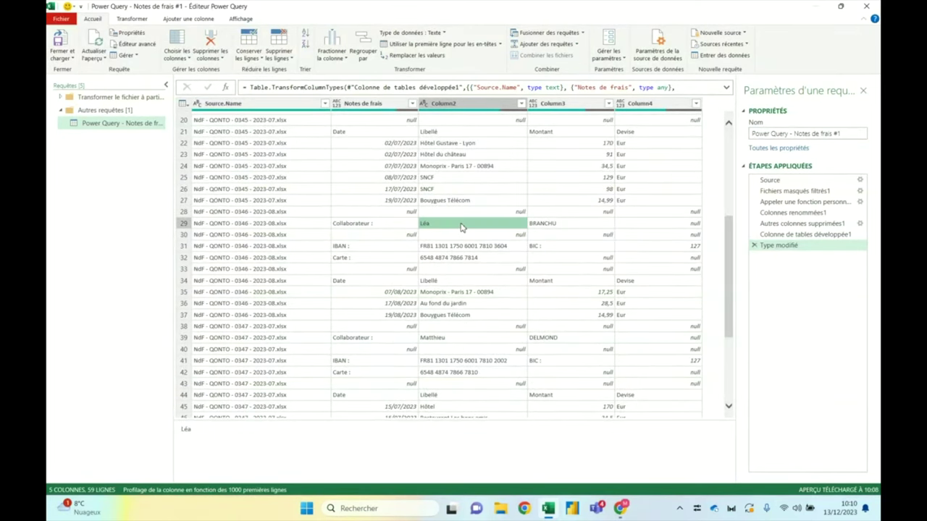
scroll(460, 227, down, 2)
scroll(459, 228, down, 2)
click(457, 212)
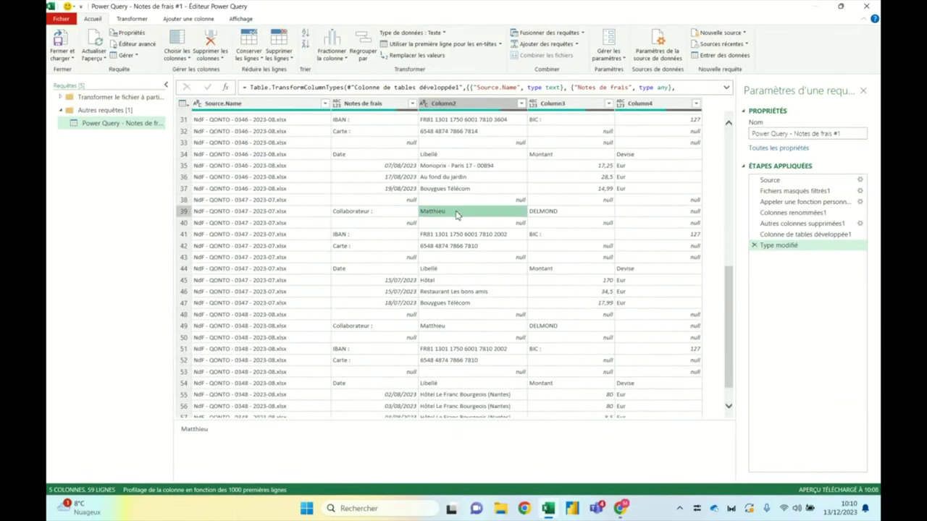
click(451, 331)
scroll(451, 331, down, 1)
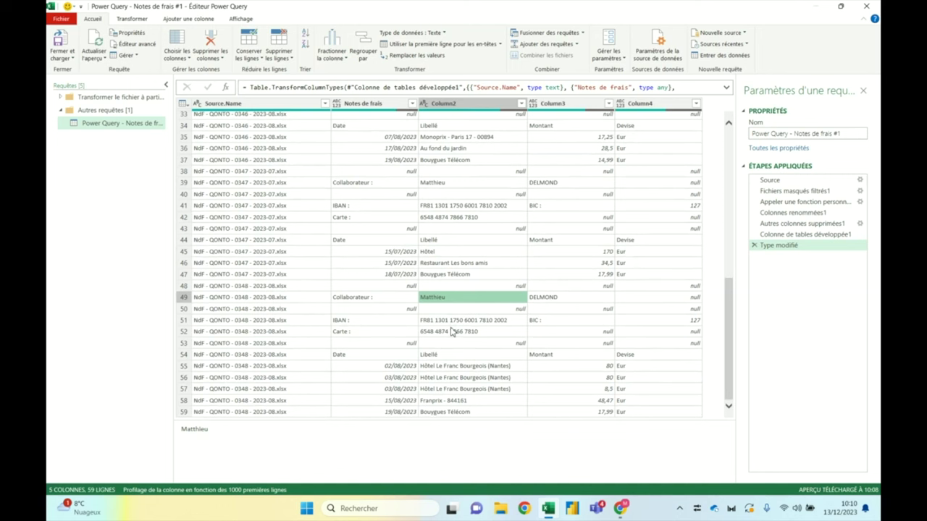
scroll(451, 331, up, 5)
scroll(450, 331, up, 5)
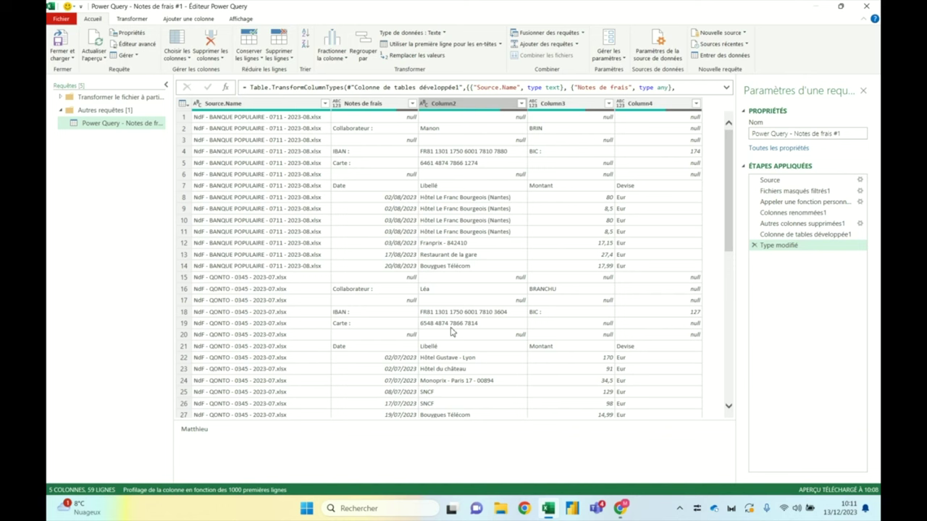
- Rename the combined query to 'Import Notes de frais'
double_click(118, 124)
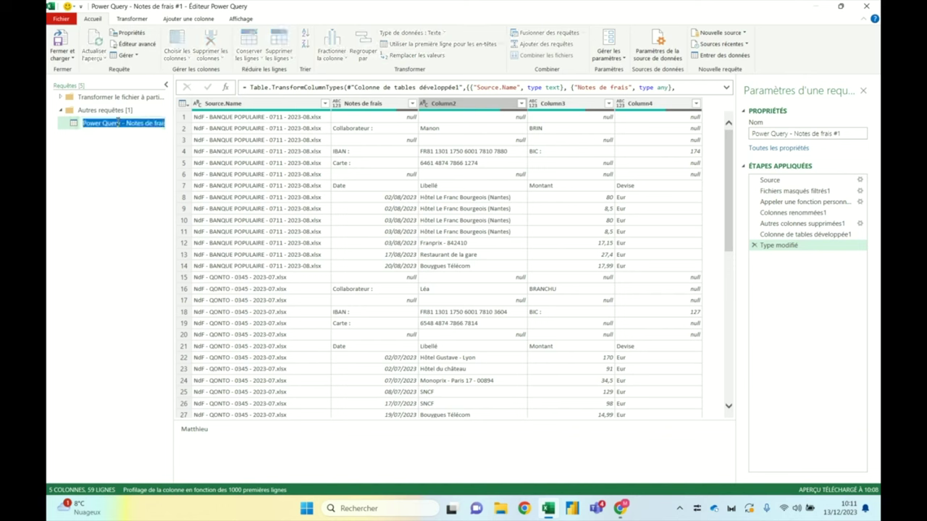
text(I)
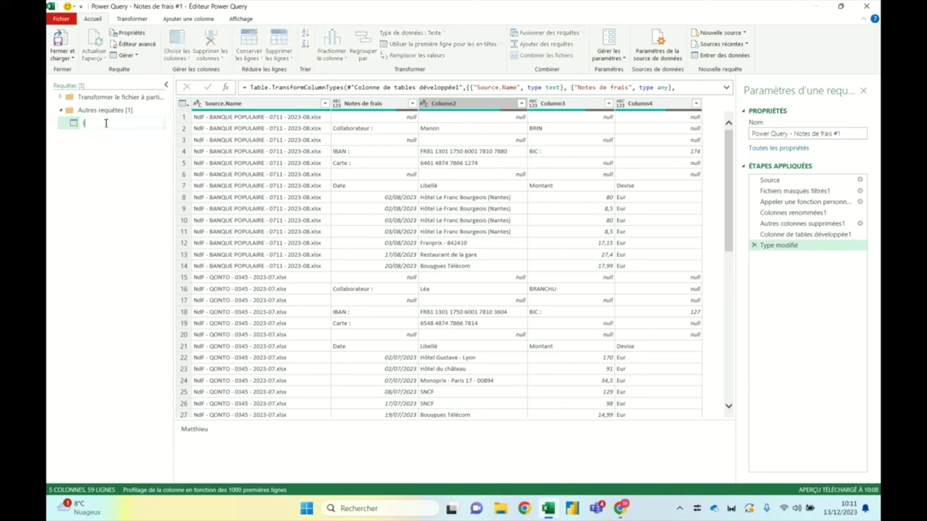
text(mport Notes de fr)
text(ais)
key(Return)
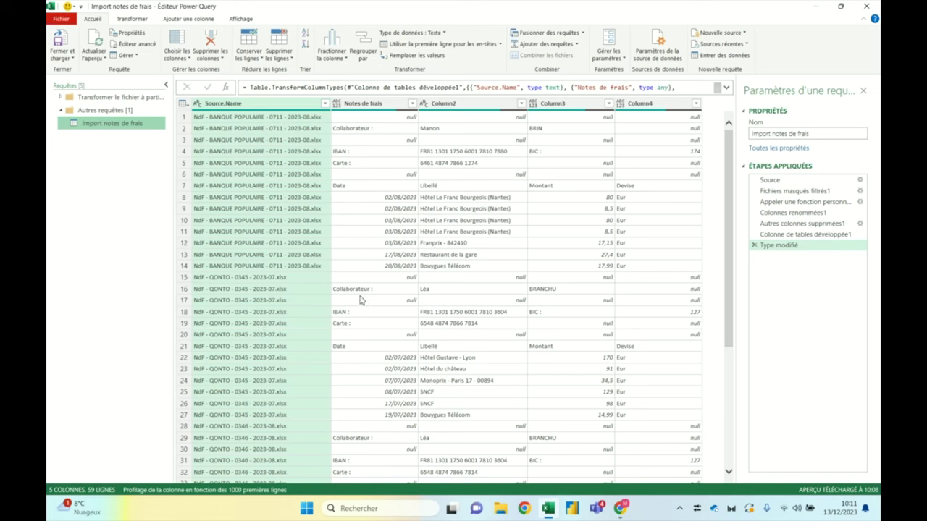
click(841, 7)
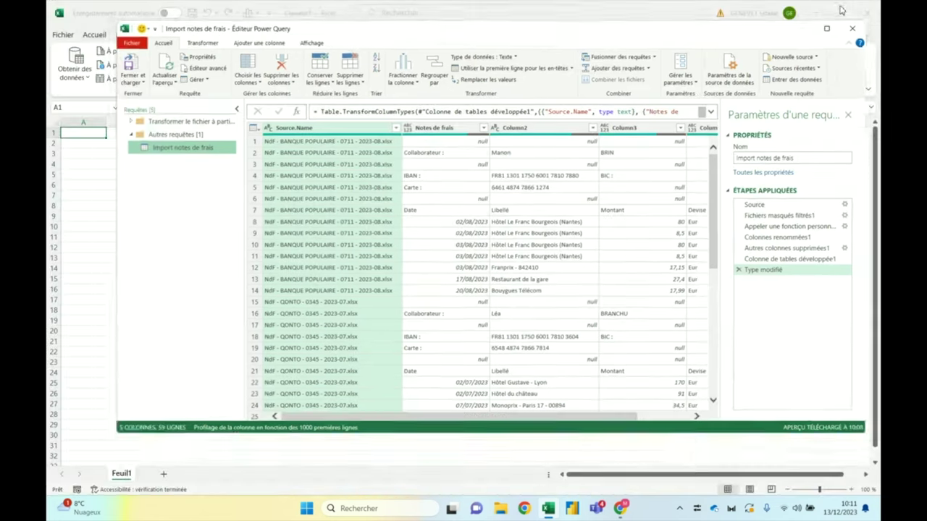
mouse_move(442, 29)
mouse_down()
mouse_move(510, 271)
mouse_move(393, 73)
mouse_up()
click(777, 69)
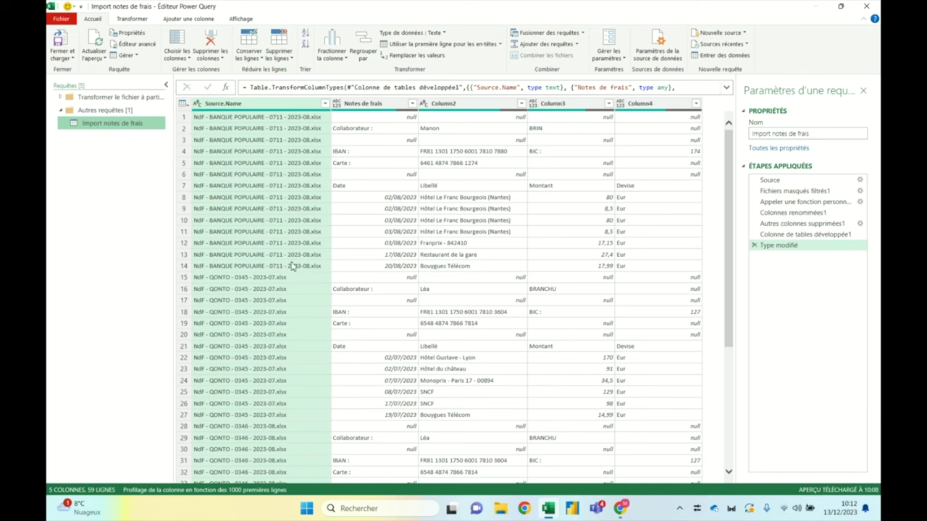
- Review the applied steps, then delete the final Type modifié step
drag(773, 234, 781, 250)
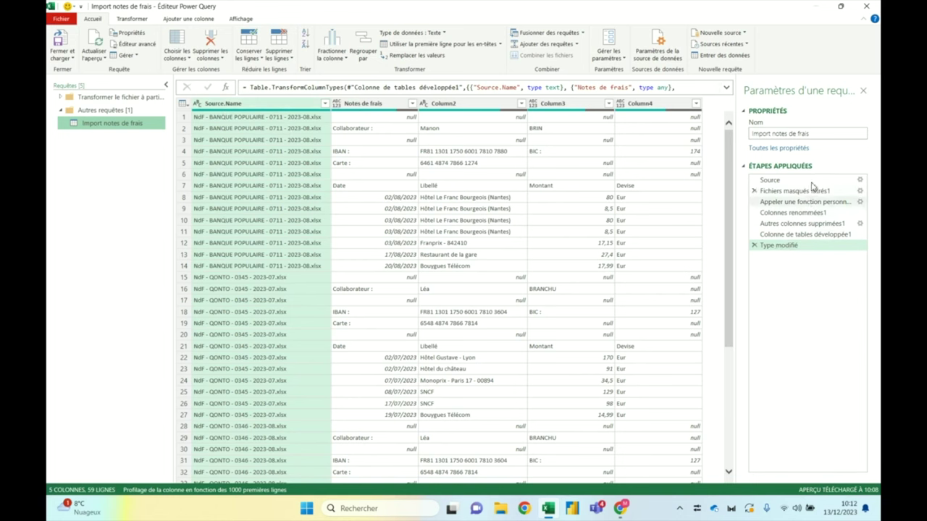
click(770, 181)
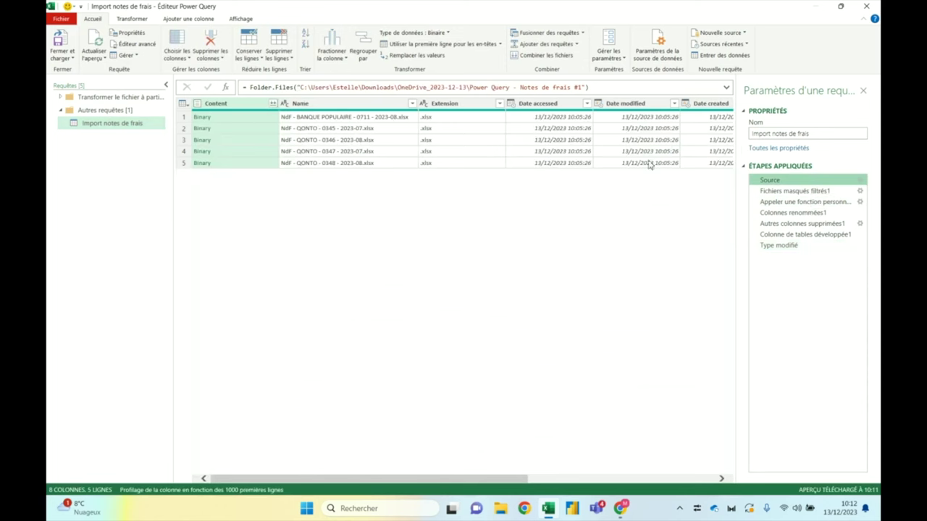
click(769, 246)
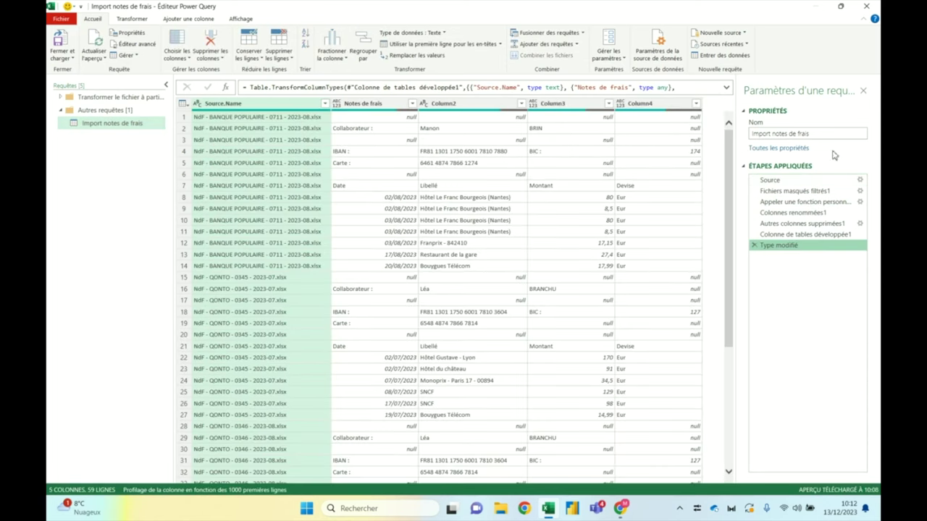
click(801, 224)
click(791, 246)
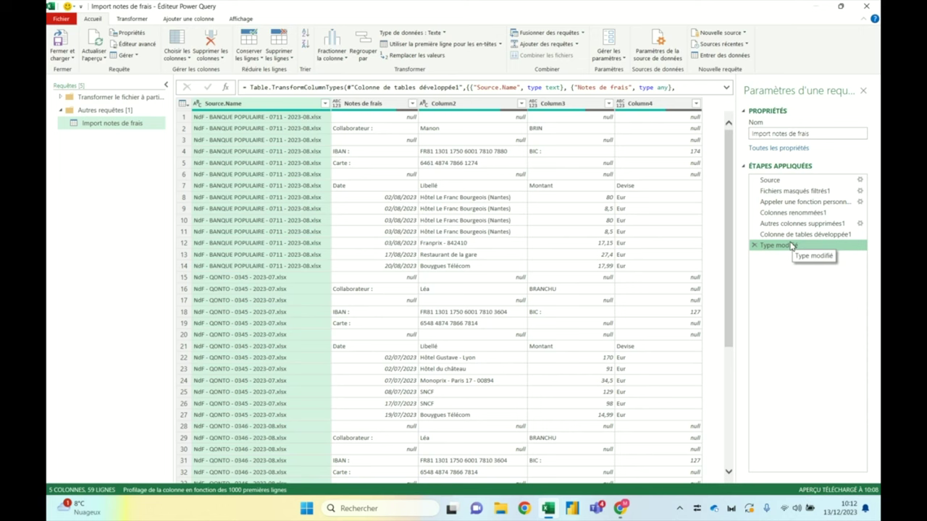
click(754, 246)
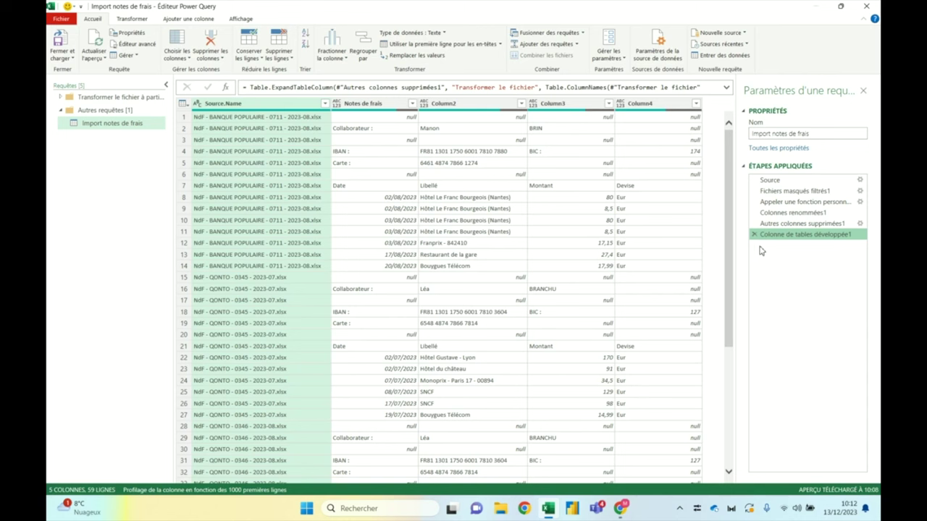
click(374, 107)
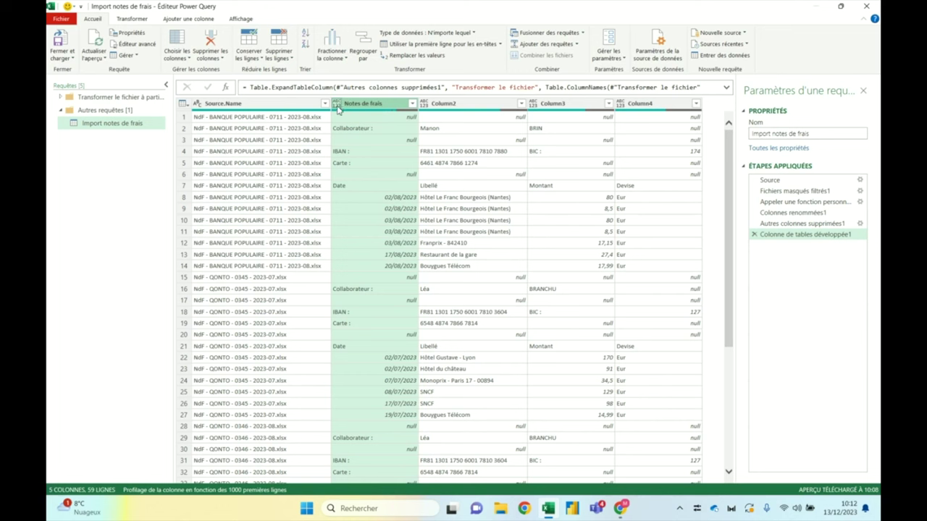
click(337, 106)
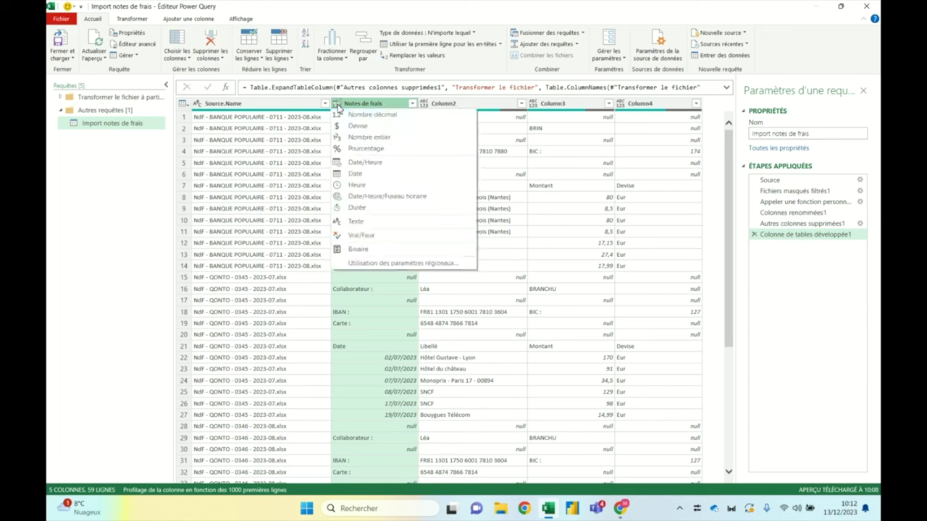
click(354, 107)
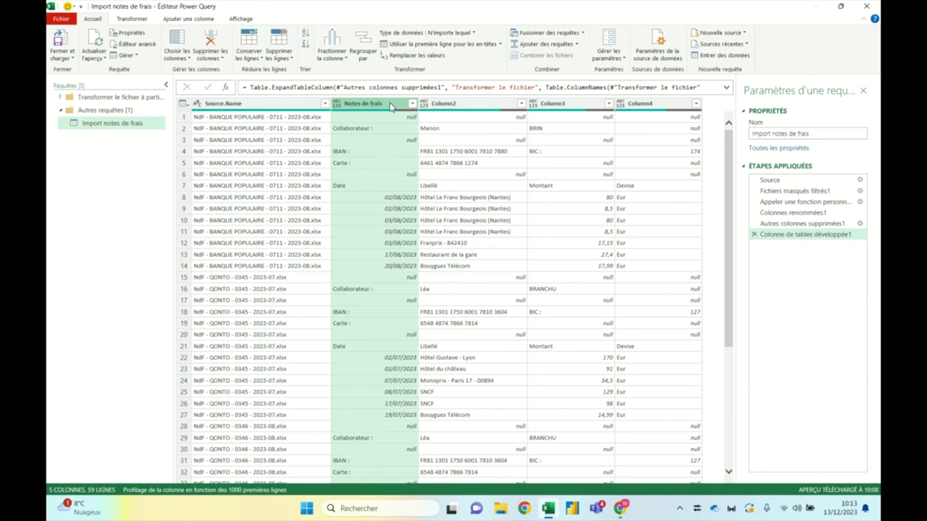
click(280, 106)
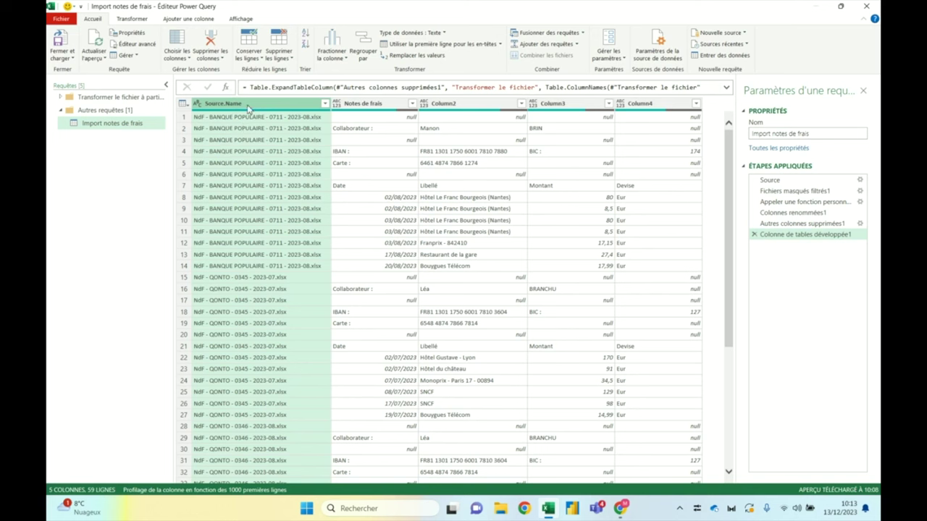
- Extract the text between '-' start and end delimiters in Source.Name, leaving the bank name
click(132, 22)
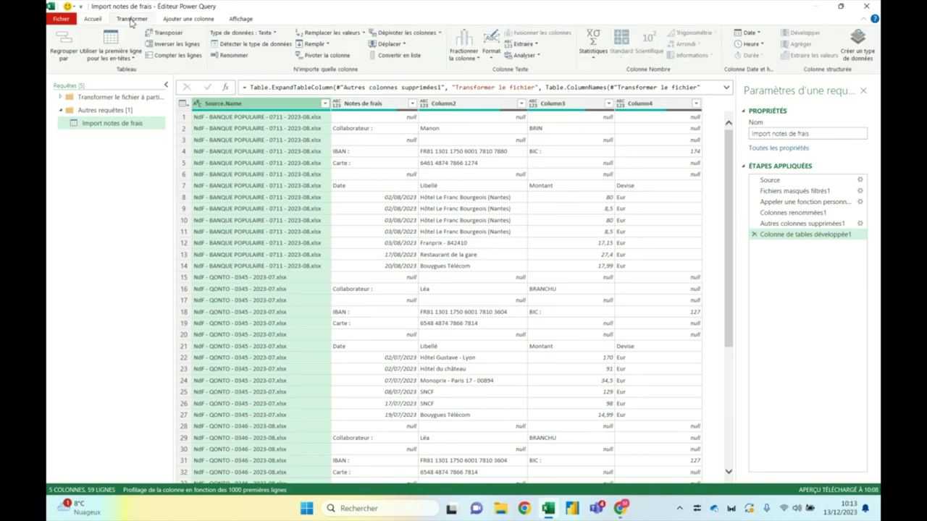
click(531, 45)
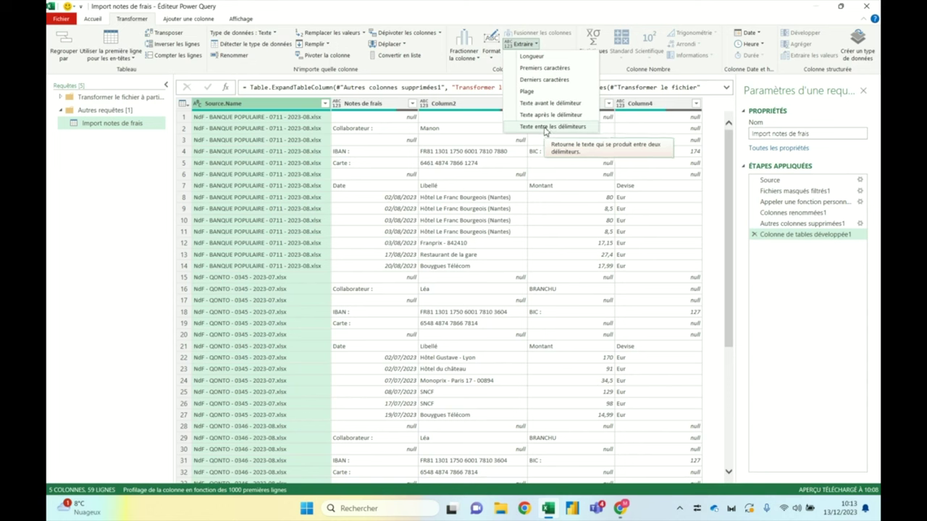
click(545, 127)
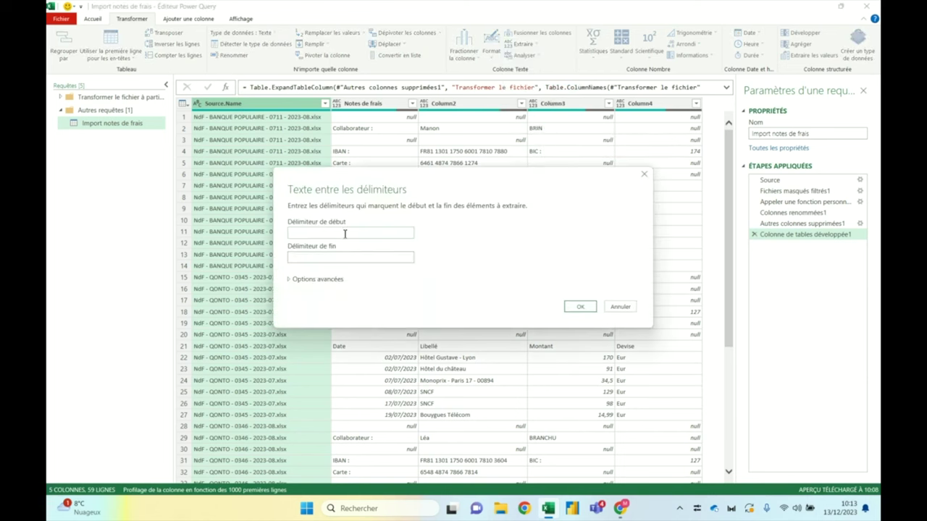
text(-)
click(315, 256)
text(-)
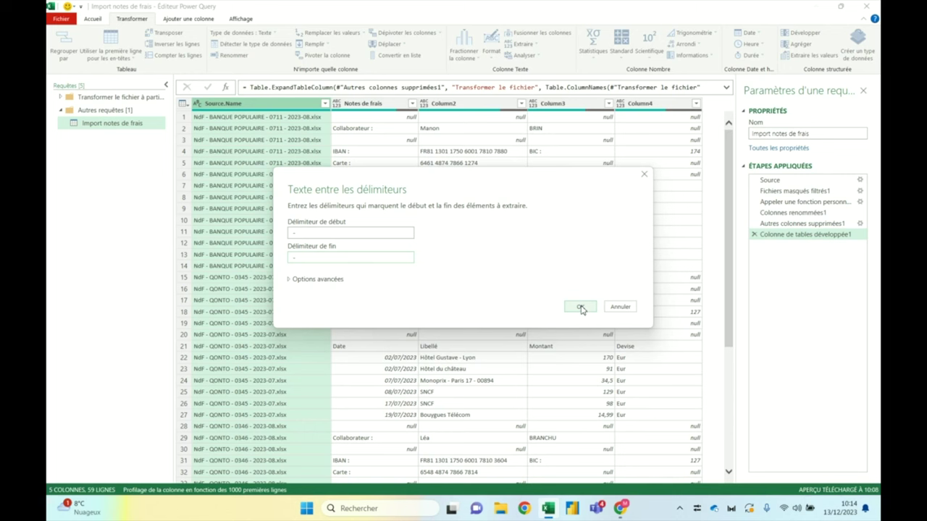
click(581, 309)
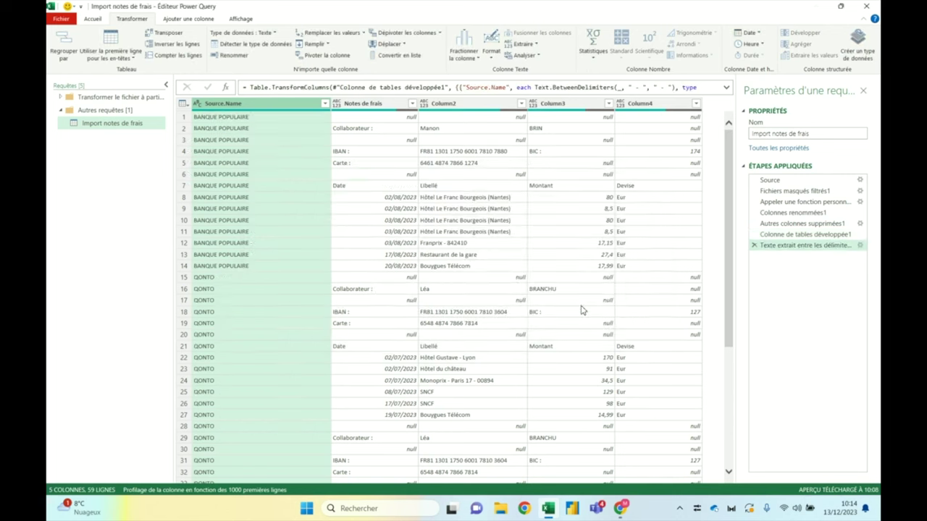
- Rename the Source.Name column to Banque
double_click(233, 104)
text(Banque)
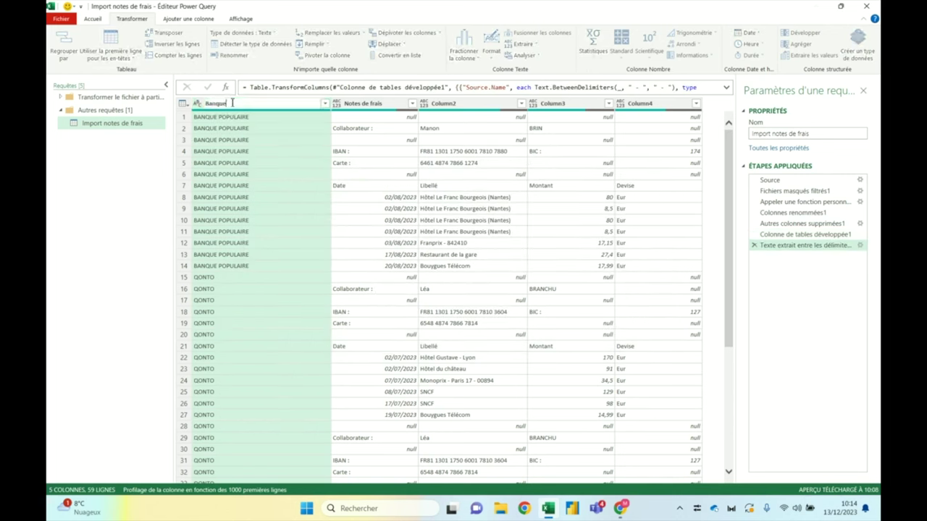
click(339, 104)
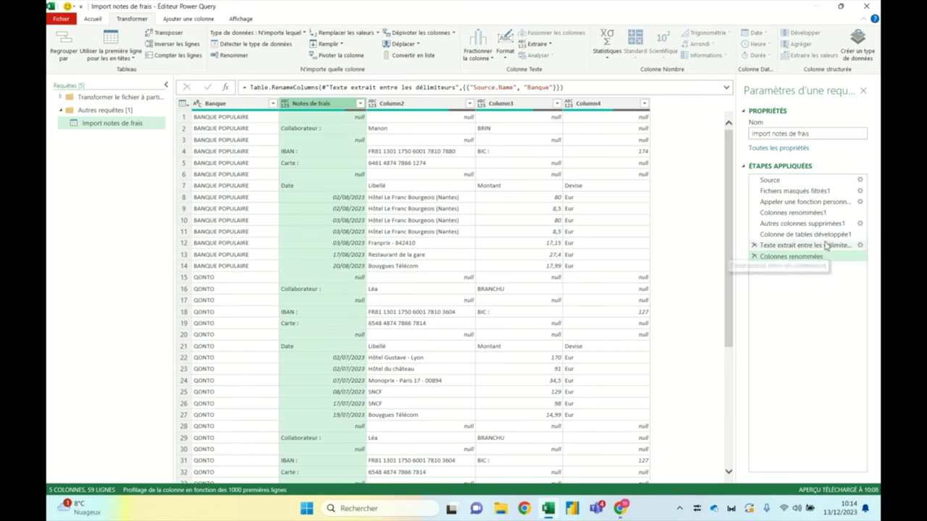
- Compare with the pre-extraction step and inspect the 02/08/2023 date value
click(801, 233)
click(288, 107)
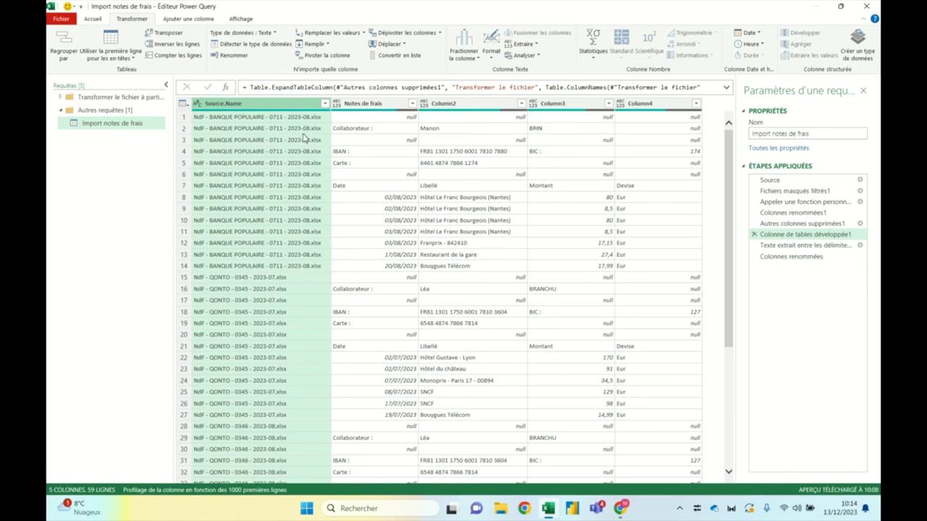
click(404, 198)
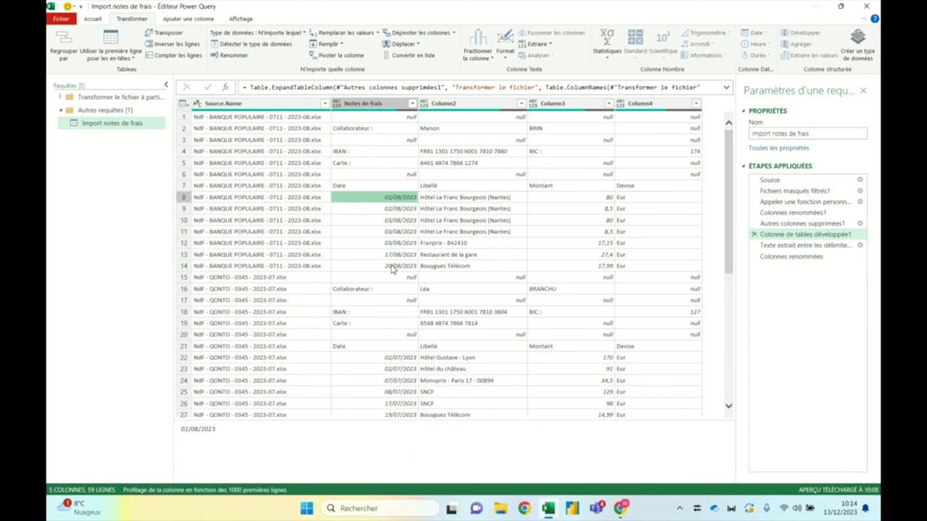
click(815, 258)
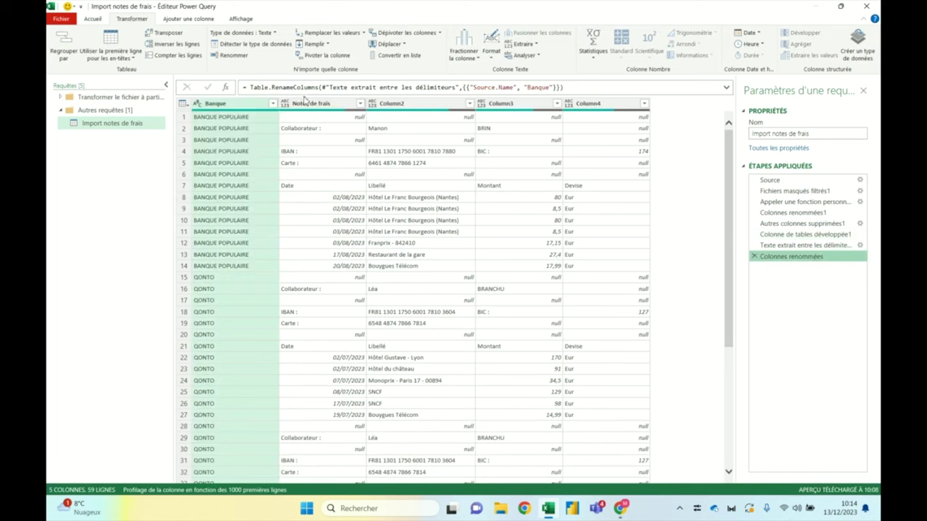
click(307, 103)
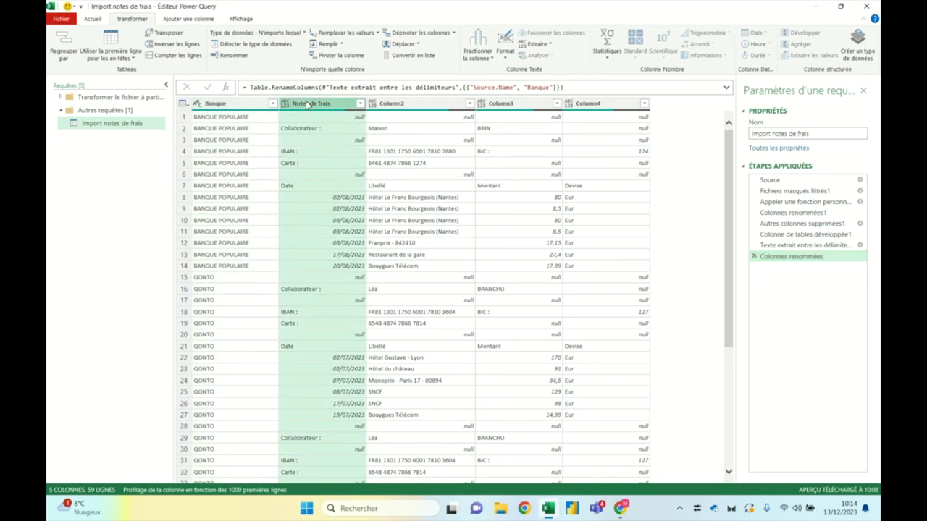
click(192, 200)
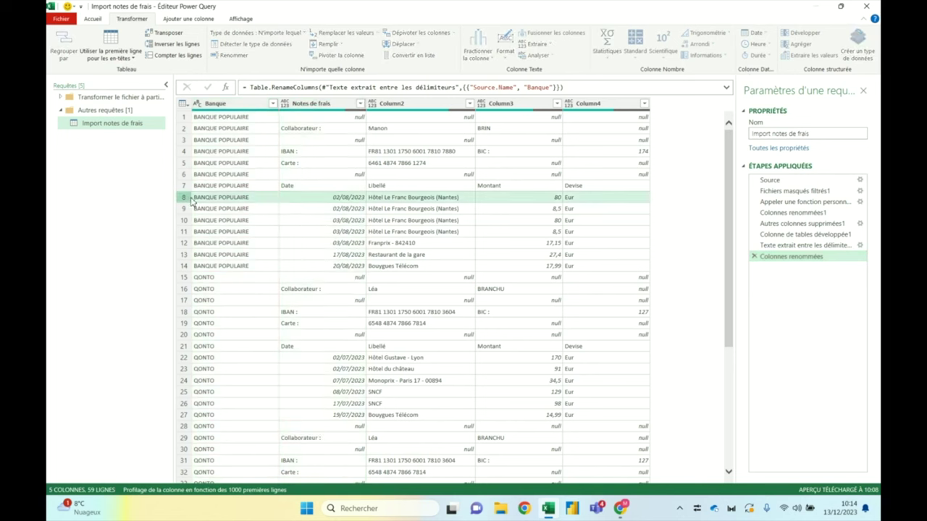
click(184, 266)
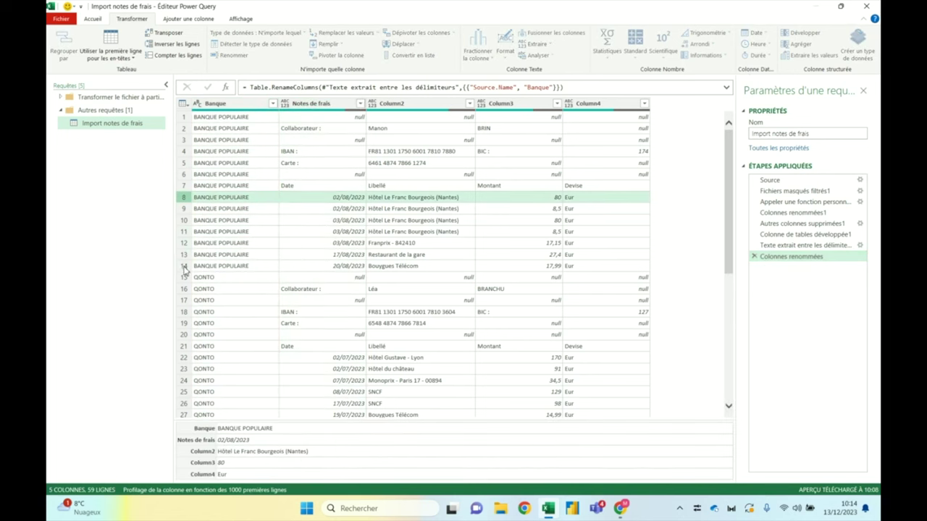
click(314, 202)
key(Down)
key(Down)
key(Down)
key(Down)
key(Down)
key(Down)
key(Up)
key(Up)
key(Up)
key(Up)
key(Up)
key(Up)
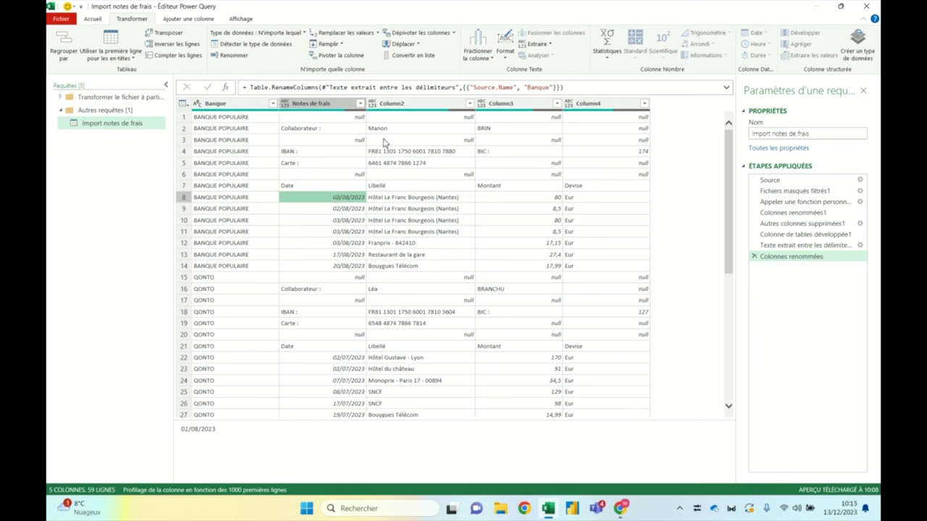
click(385, 132)
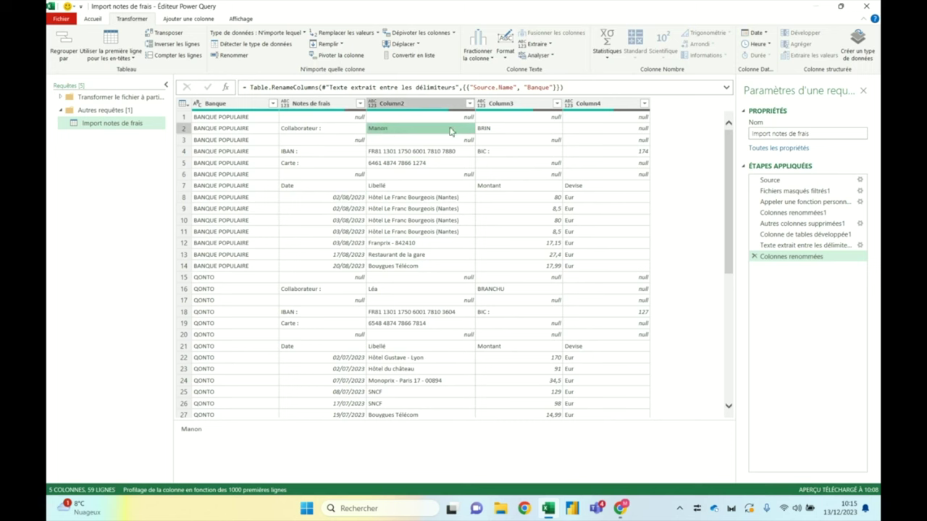
click(505, 133)
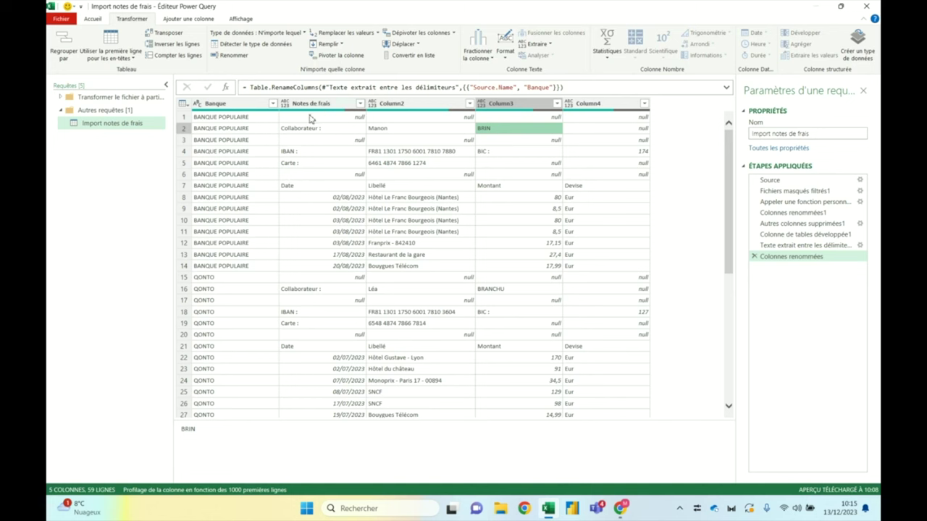
click(323, 198)
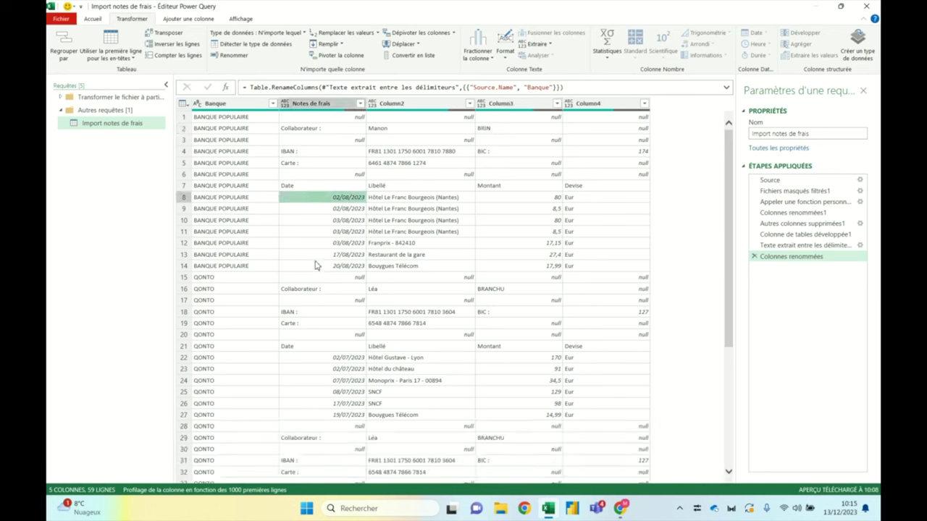
key(Down)
key(Down)
key(Down)
key(Down)
key(Down)
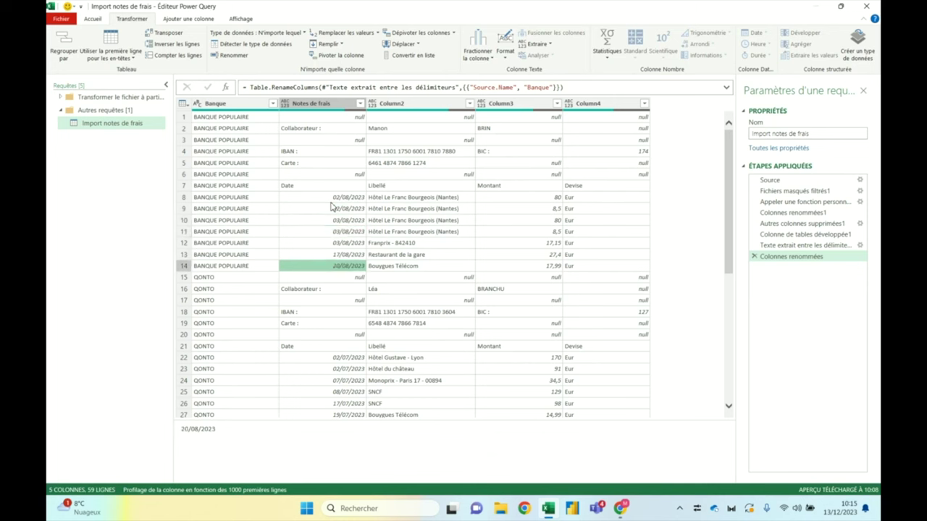
key(Down)
key(Down)
key(Down)
key(Down)
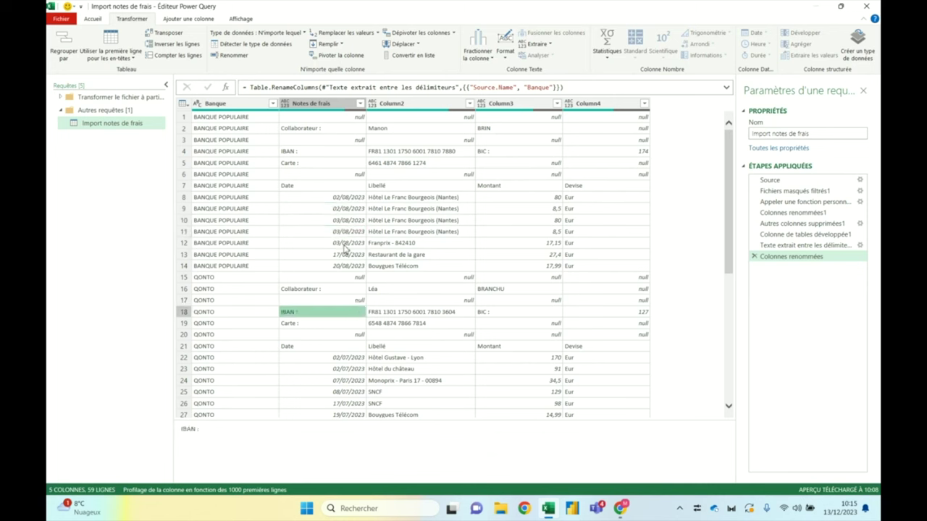
click(347, 360)
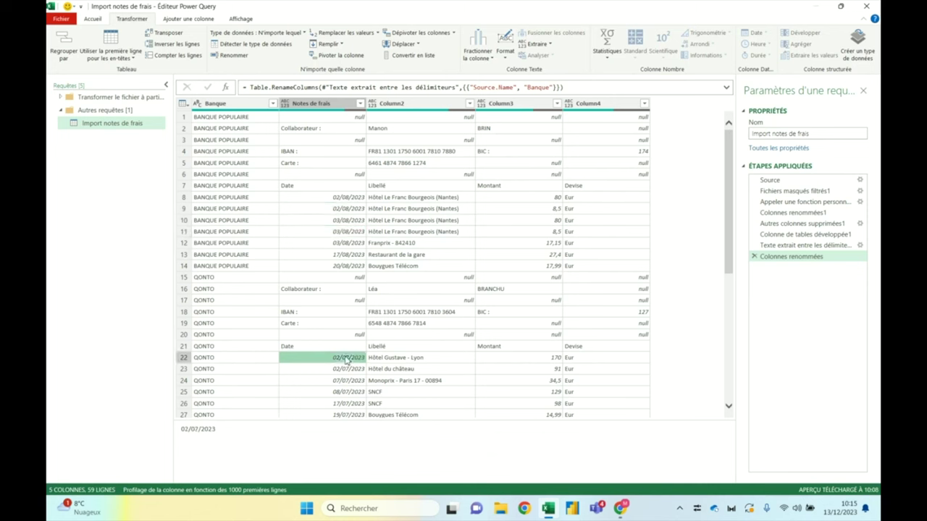
key(Down)
key(Down)
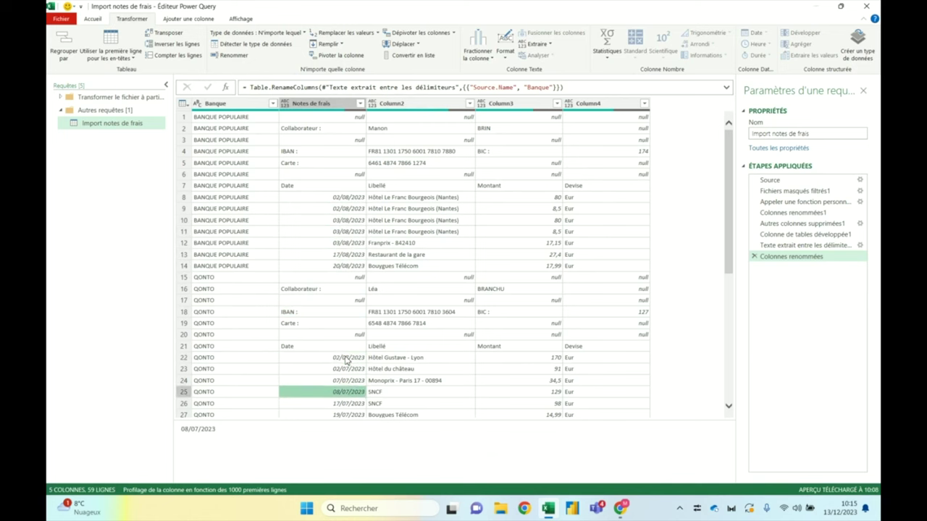
key(Down)
key(Down)
key(Down)
key(Down)
key(Down)
key(Down)
key(Down)
key(Down)
scroll(346, 359, up, 2)
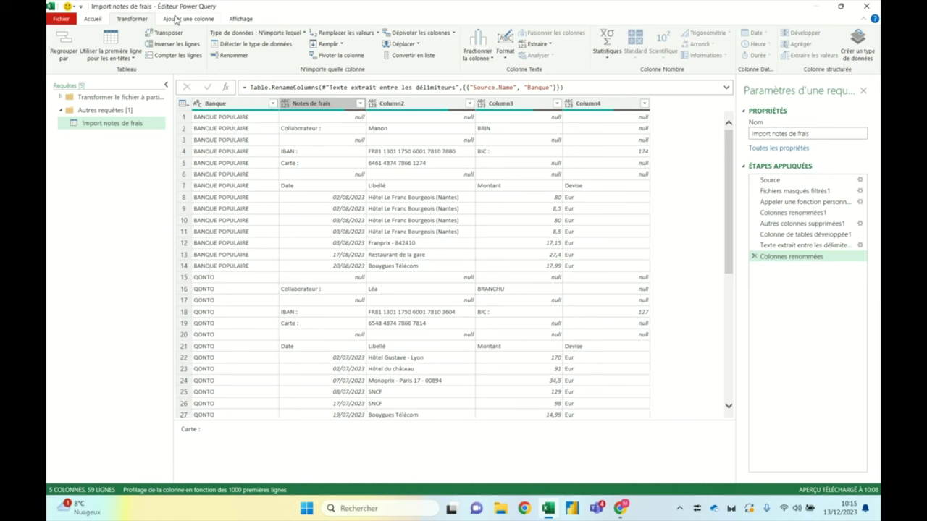
- Show the Ajouter une colonne tab and inspect the collaborator records in rows 2 and 16
click(174, 19)
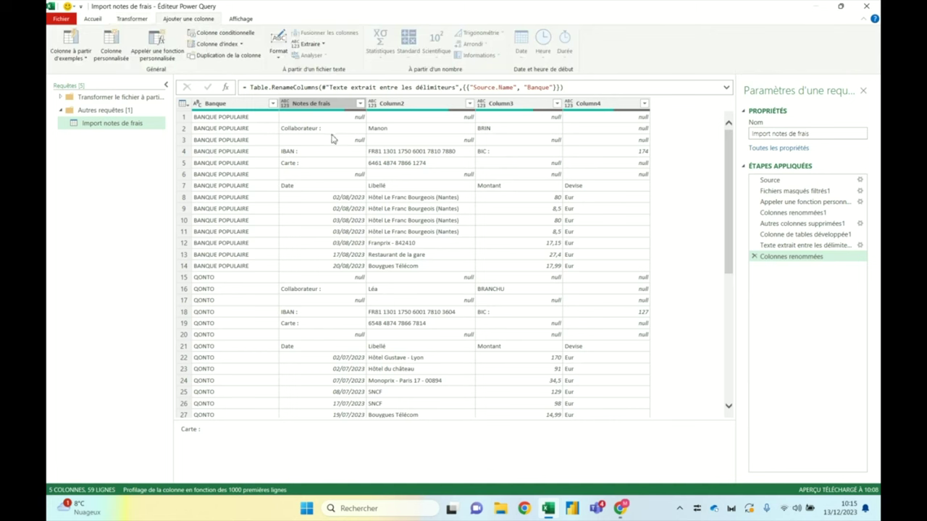
click(416, 134)
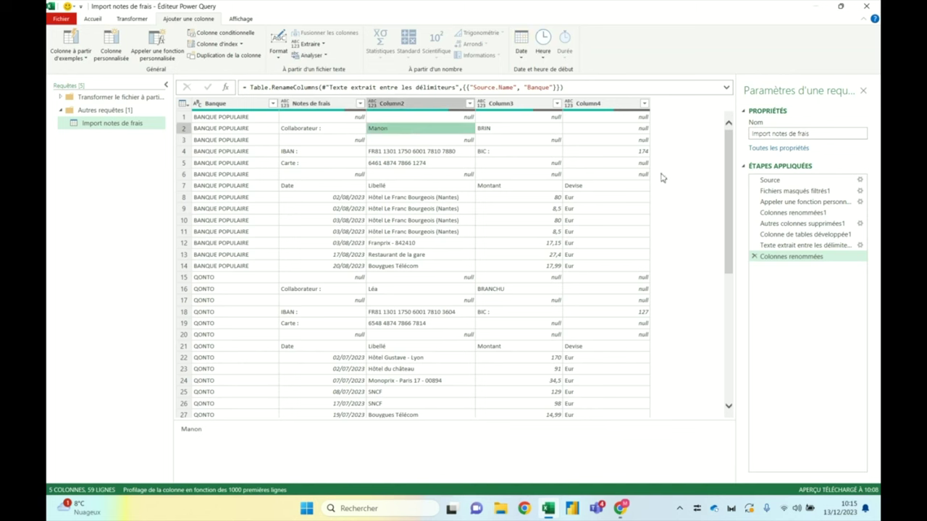
click(184, 130)
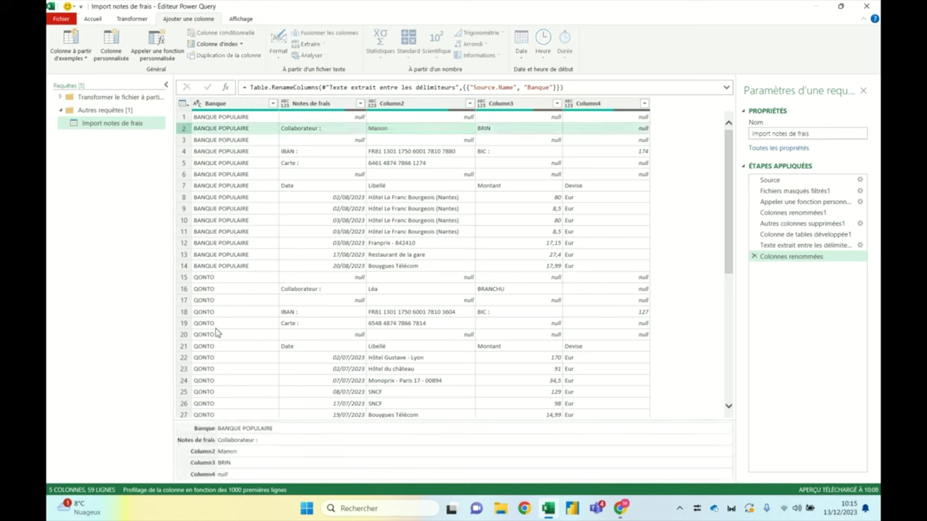
click(185, 290)
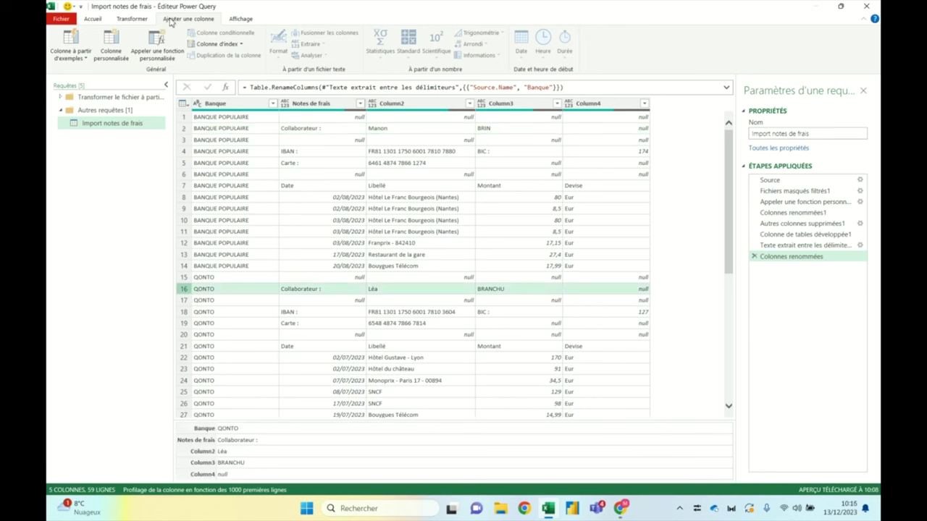
click(333, 175)
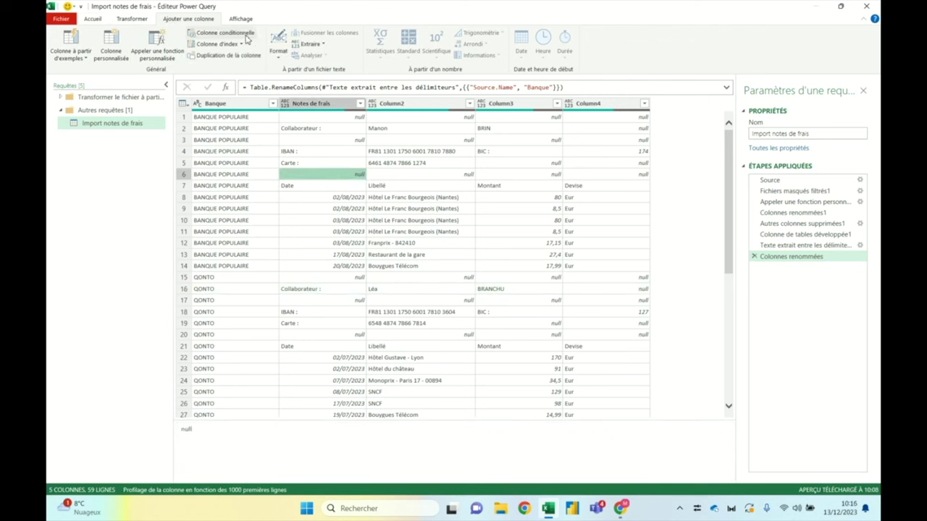
- Start a conditional column named Prénom testing whether Notes de frais equals 'Collaborateur :'
click(246, 40)
drag(286, 210, 205, 203)
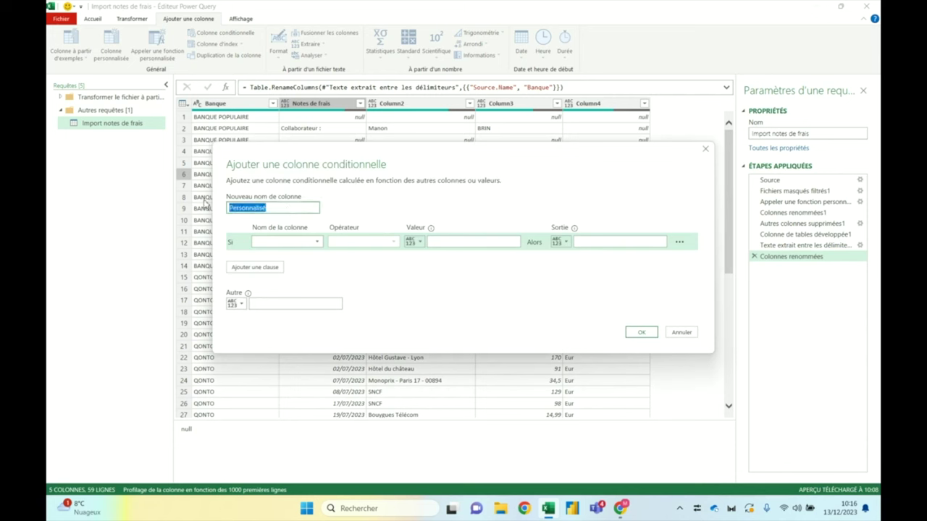
text(Collaborateur)
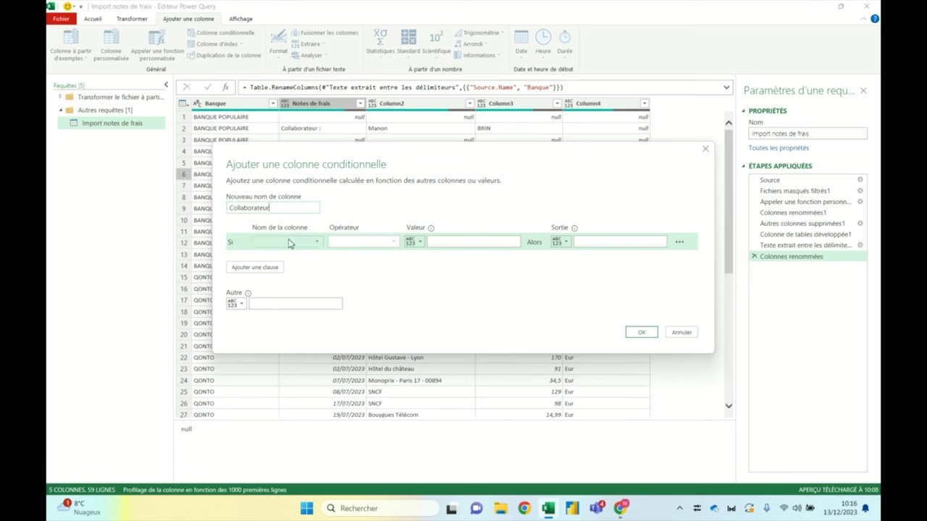
drag(283, 208, 185, 210)
text(Prénom)
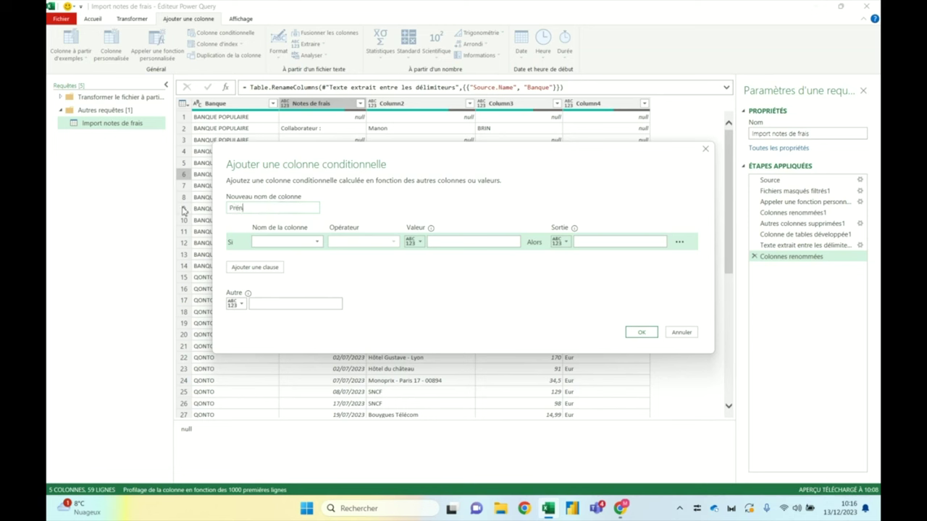
click(284, 242)
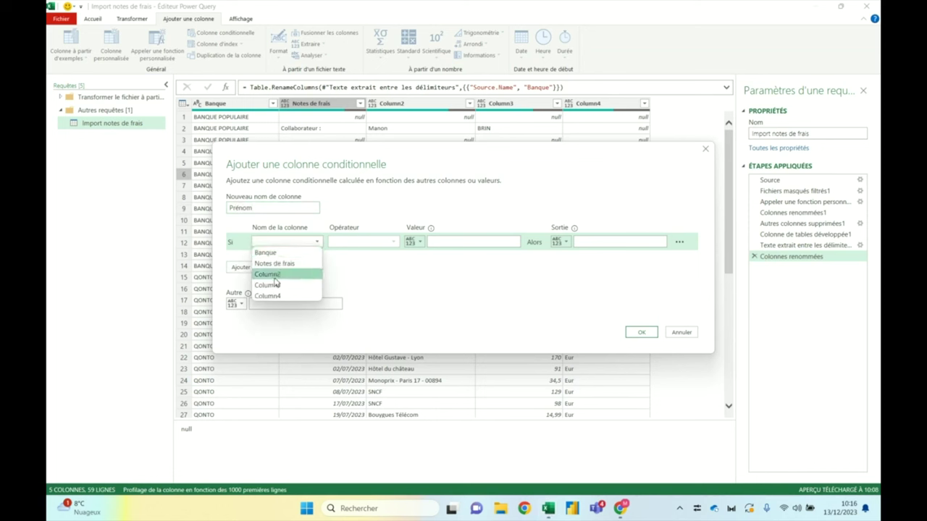
click(275, 264)
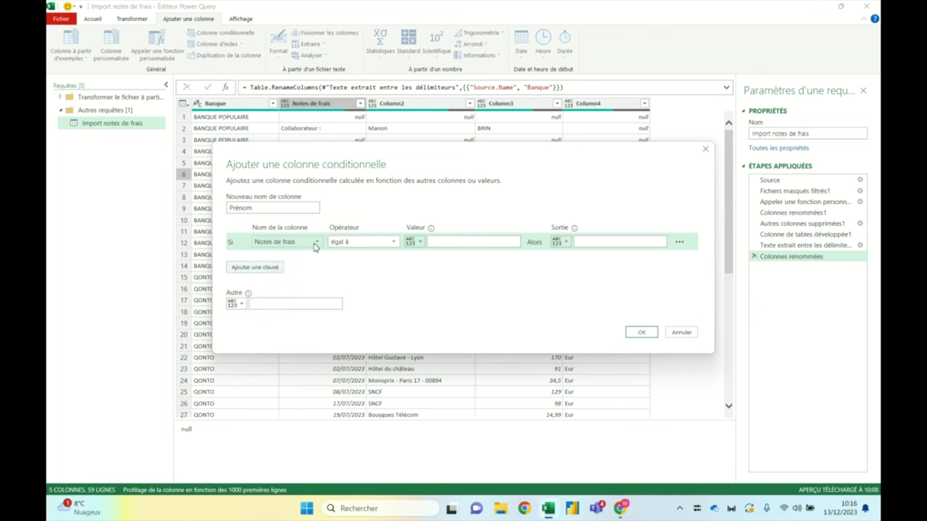
click(466, 242)
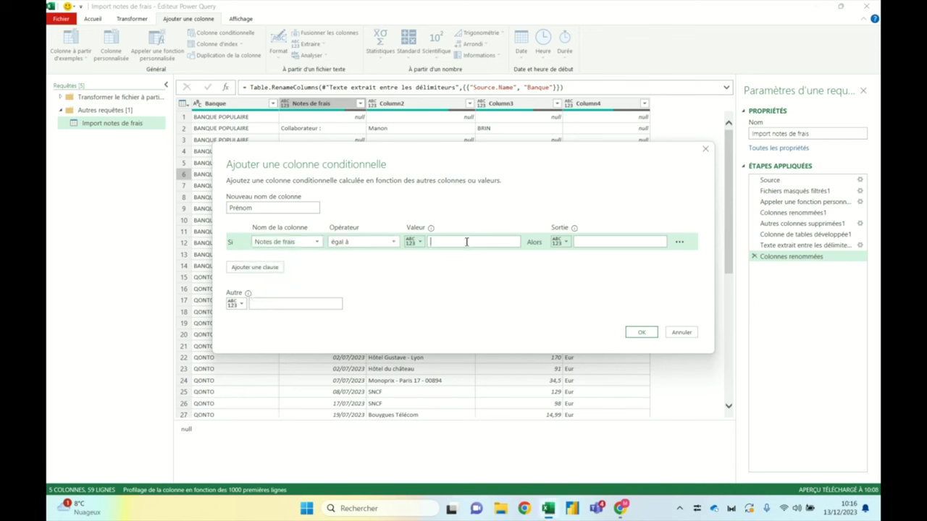
text(Colaborateur :)
- Output Column2's value on matching rows and add the Prénom column
click(567, 243)
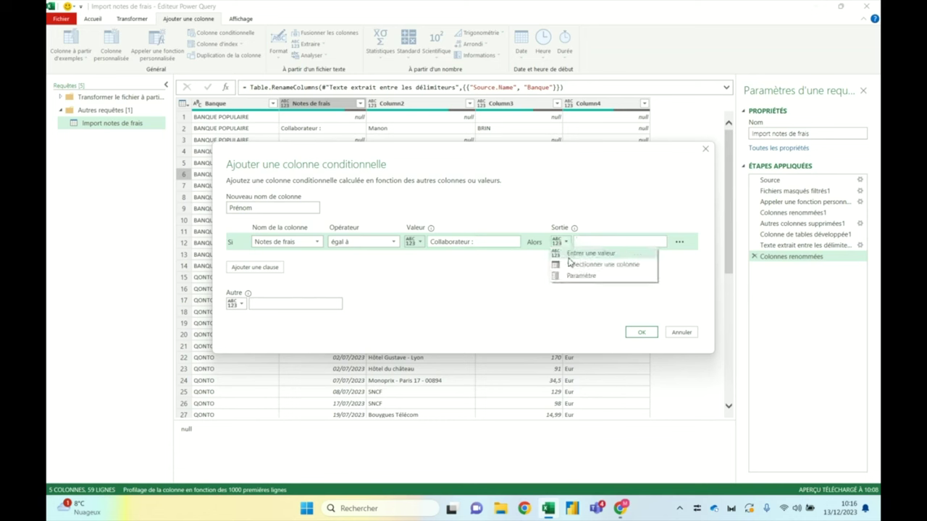
click(572, 263)
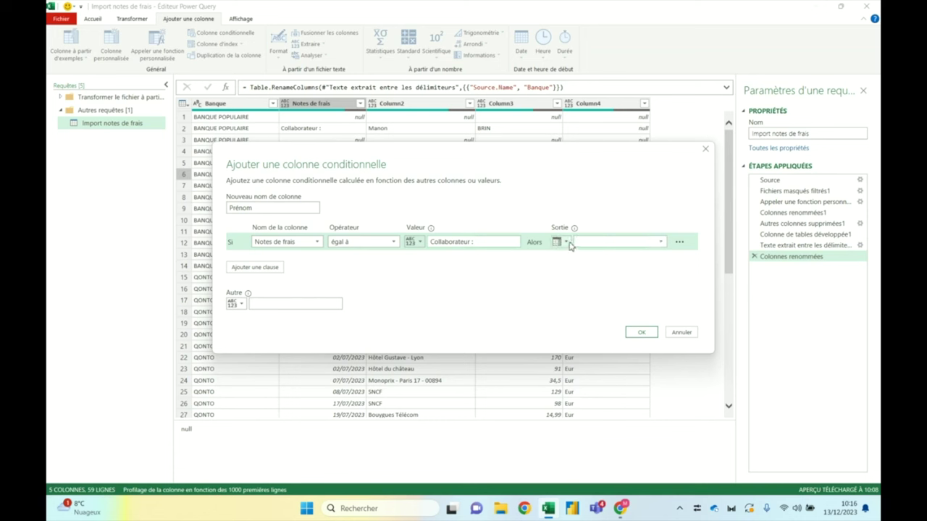
click(592, 246)
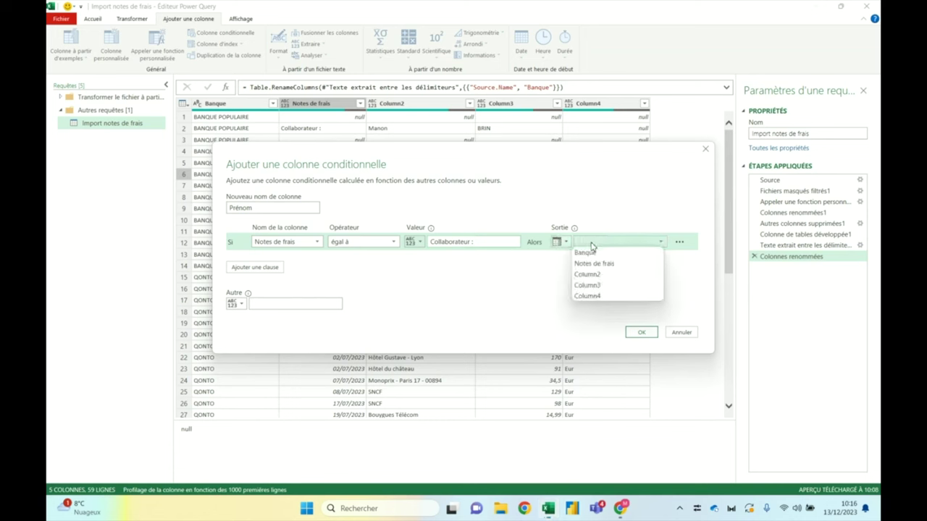
click(588, 275)
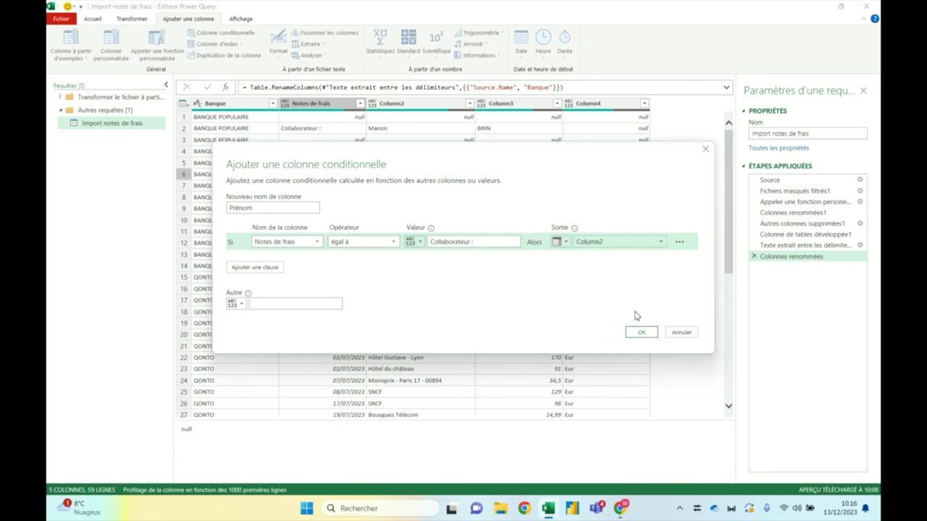
click(641, 333)
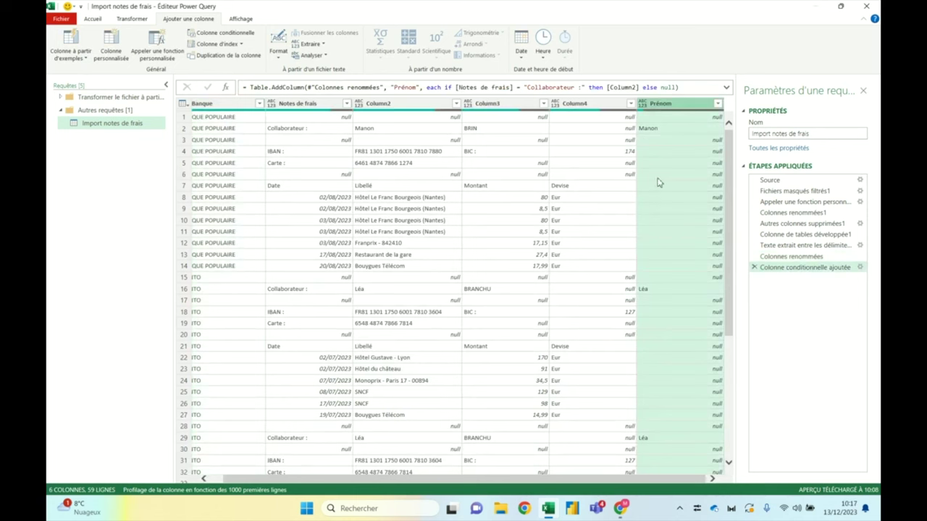
- Verify the first names filled in Prénom on the collaborator rows
click(687, 129)
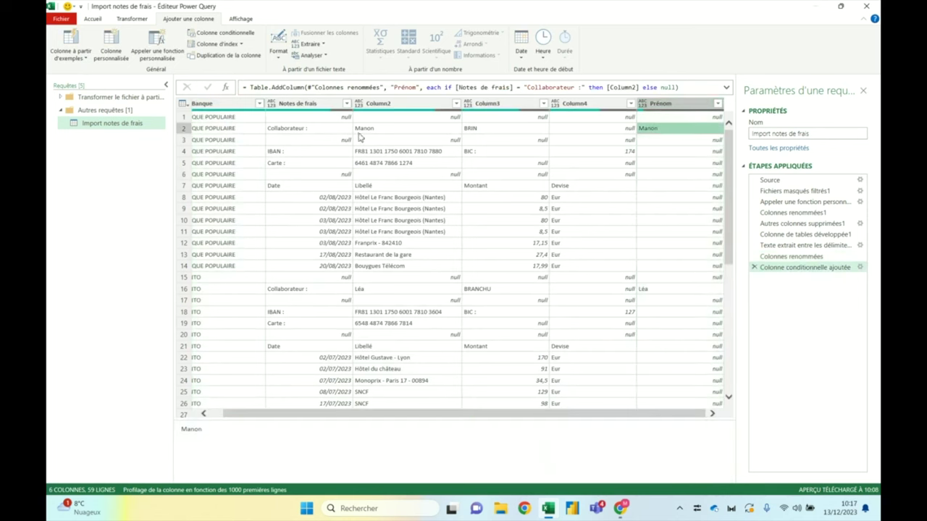
click(676, 290)
scroll(681, 293, down, 6)
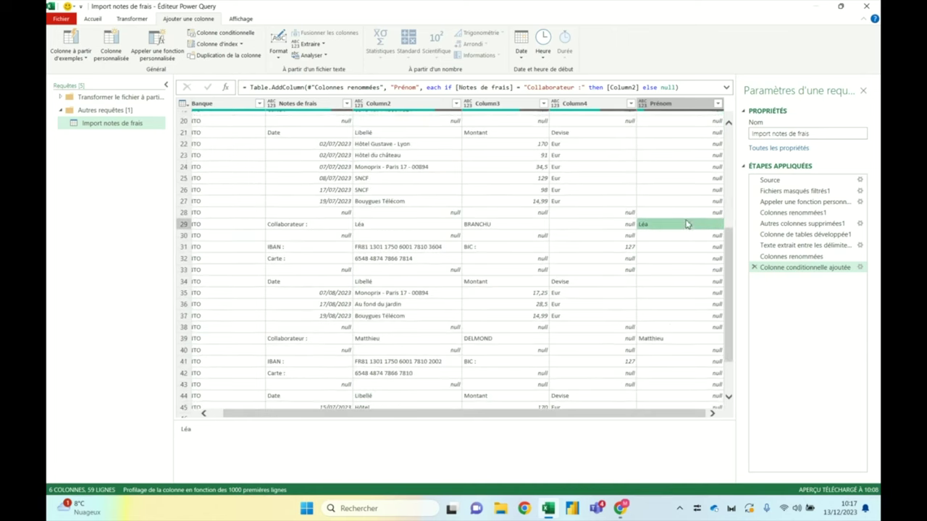
click(667, 339)
scroll(668, 341, up, 5)
scroll(667, 342, up, 1)
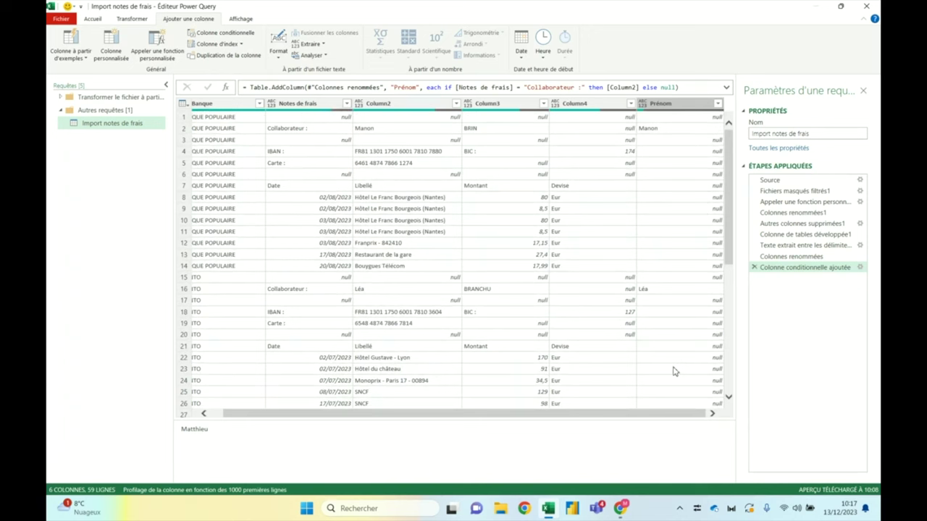
click(682, 106)
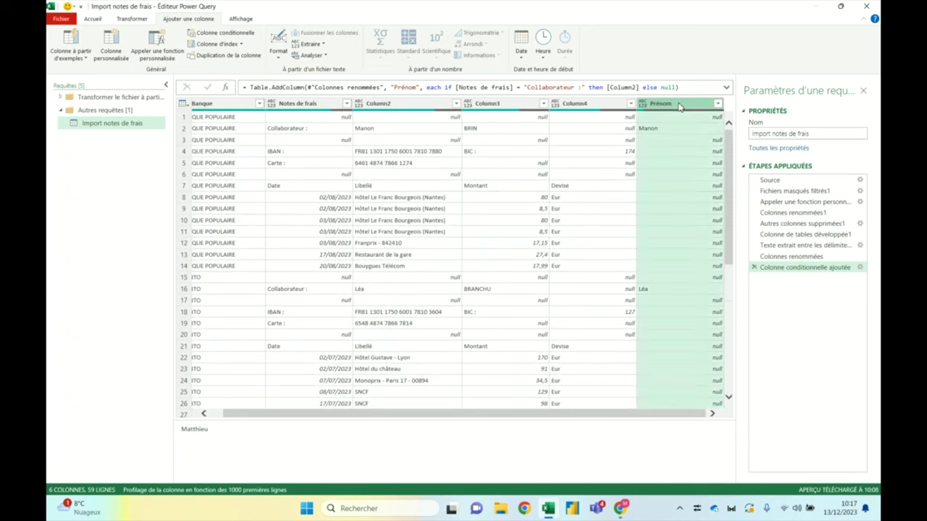
- Fill the Prénom column down into the empty rows below each first name
click(134, 19)
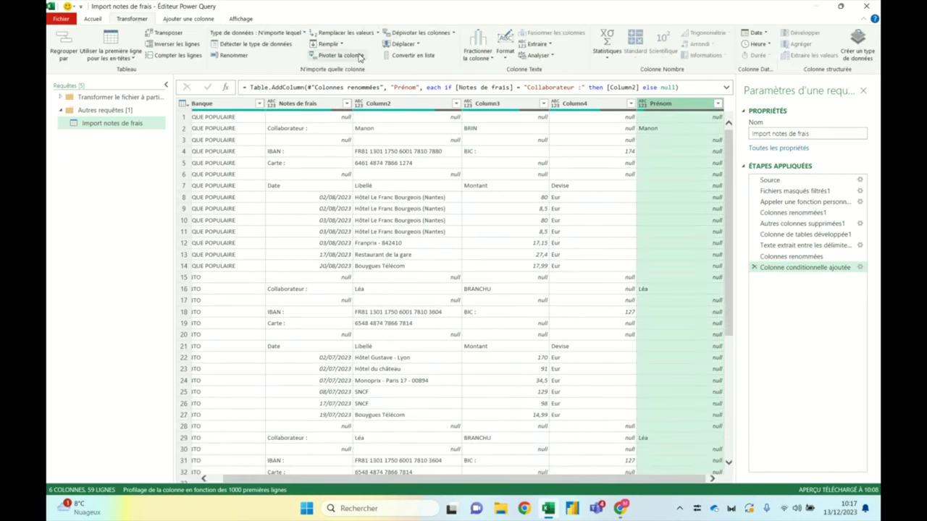
click(339, 44)
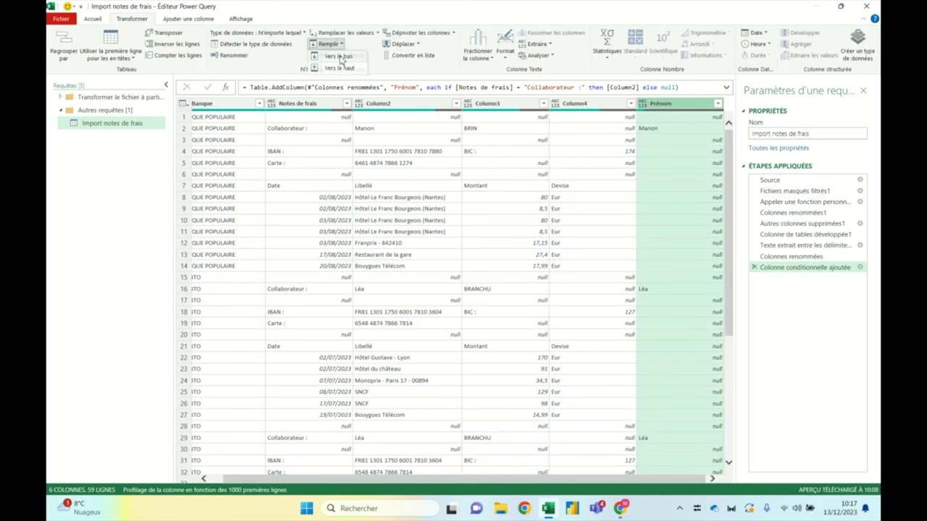
click(339, 56)
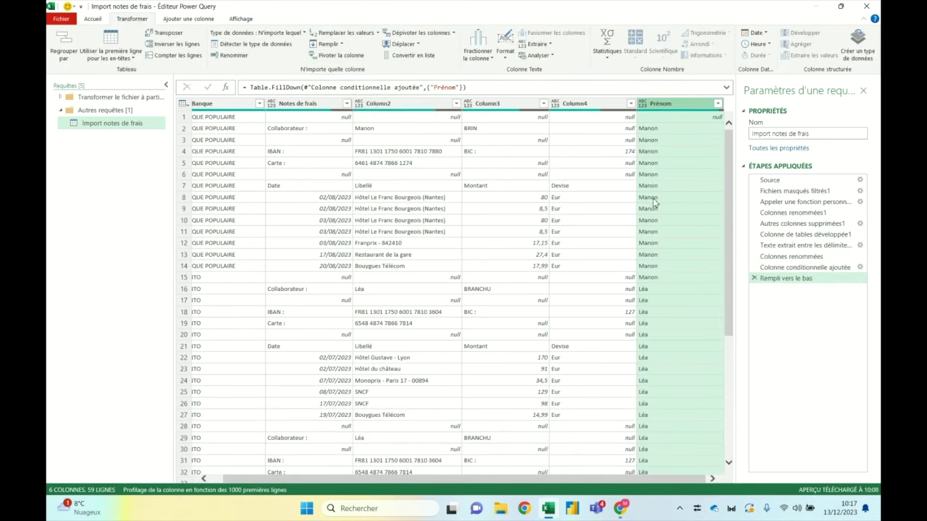
- Check the filled Prénom values in rows 2, 8, 9 and 16 against the amounts
click(652, 199)
click(668, 131)
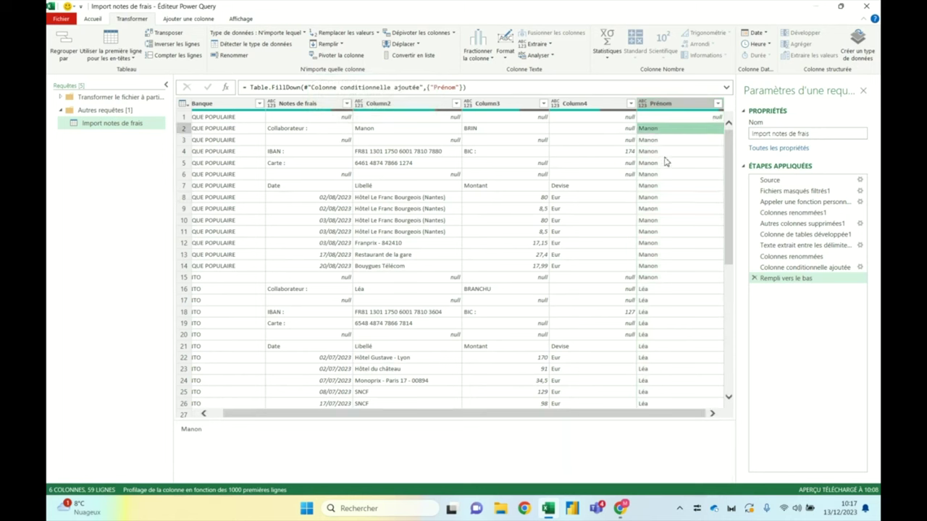
click(649, 291)
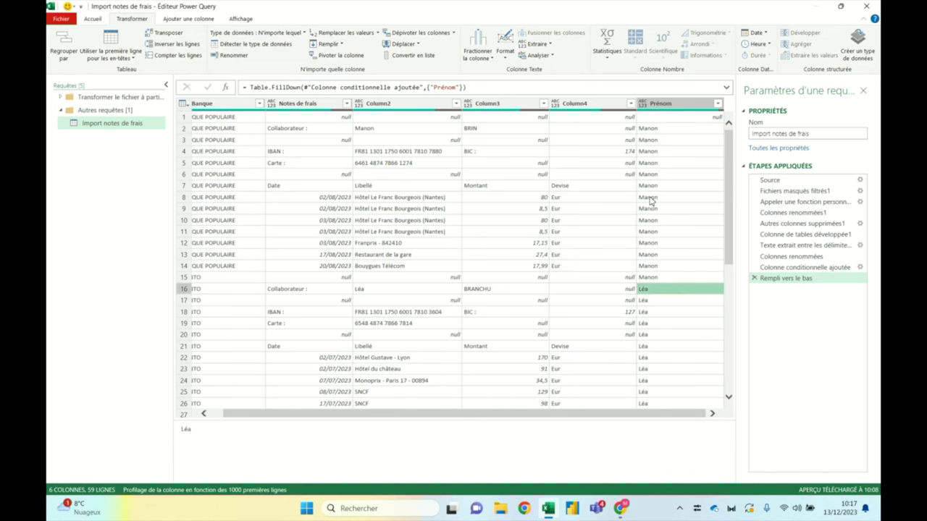
click(649, 199)
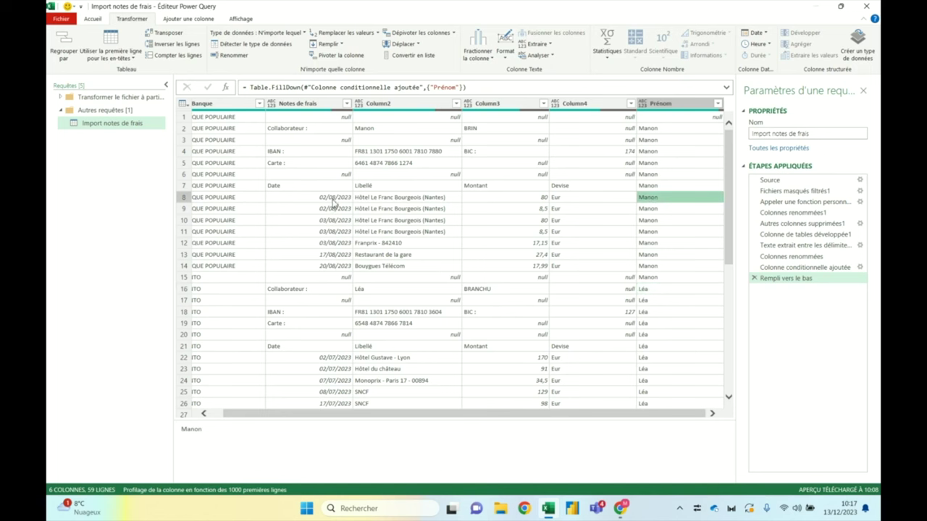
click(514, 200)
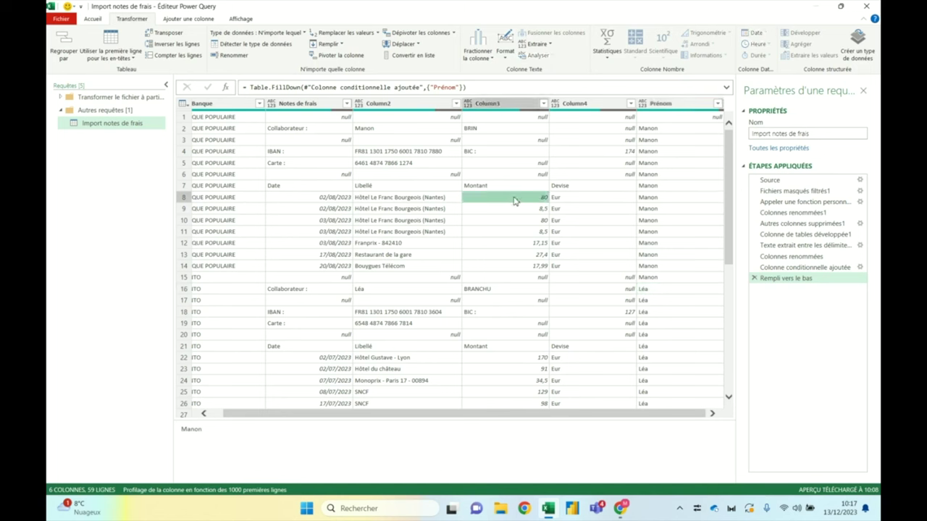
click(667, 204)
click(664, 210)
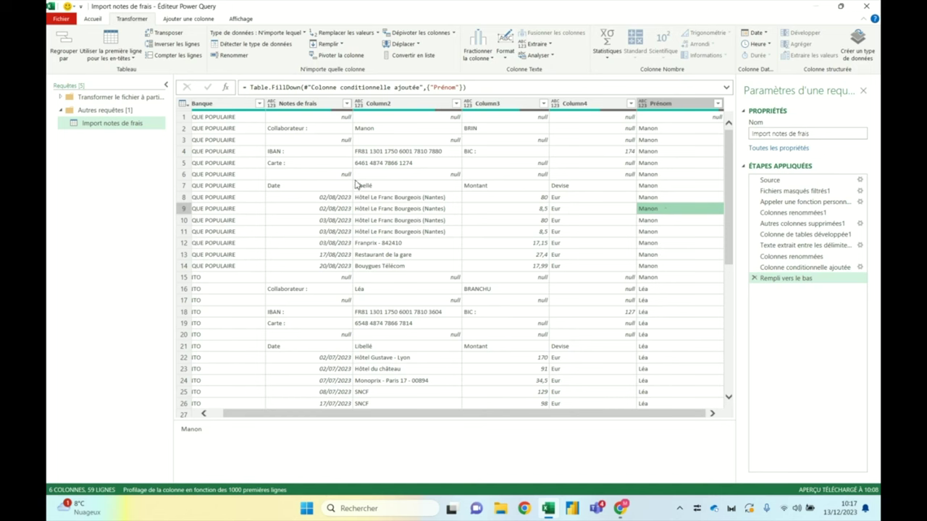
click(189, 19)
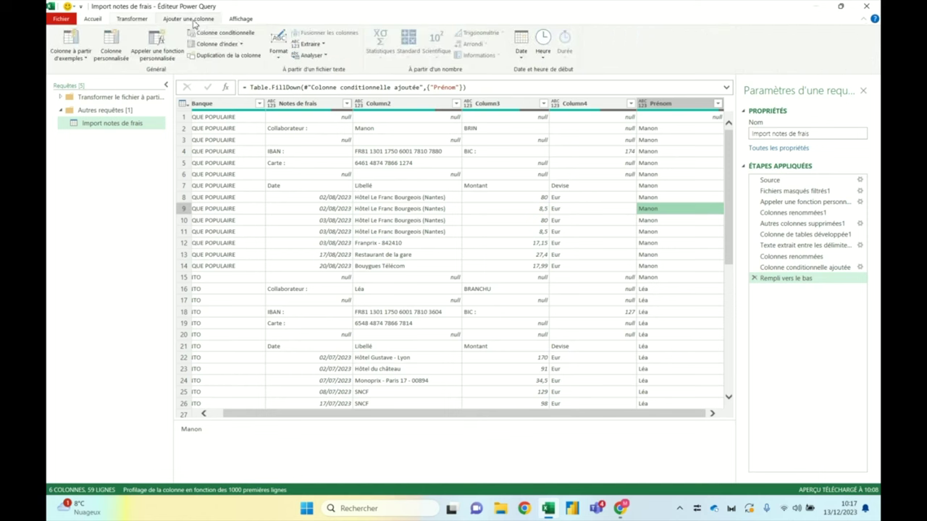
- Create conditional column Nom returning Column3 when Notes de frais equals 'Collaborateur :', else null
click(231, 33)
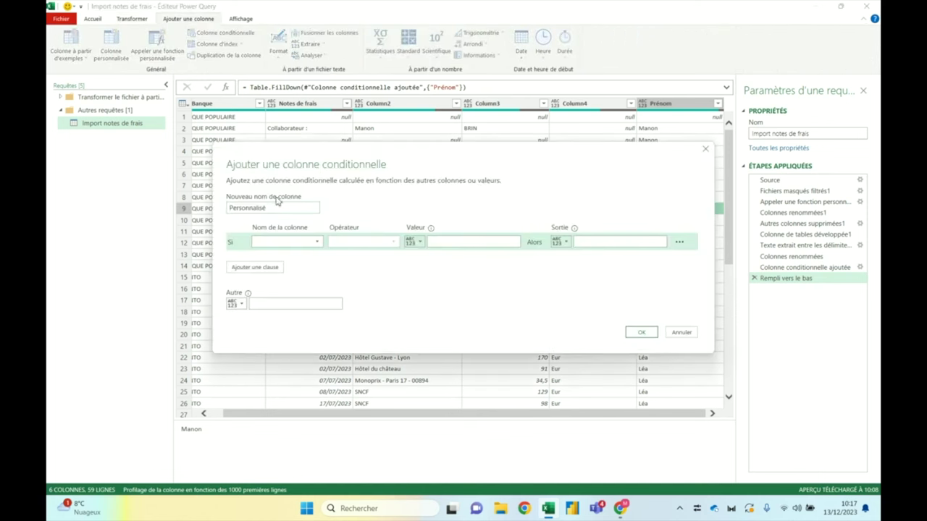
double_click(277, 208)
text(No)
click(291, 242)
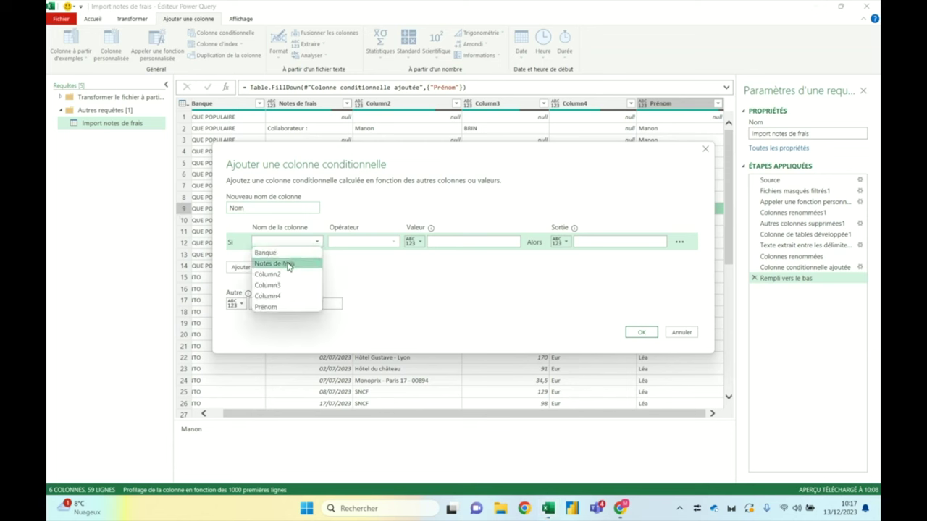
click(288, 265)
click(447, 239)
text(laborateur :)
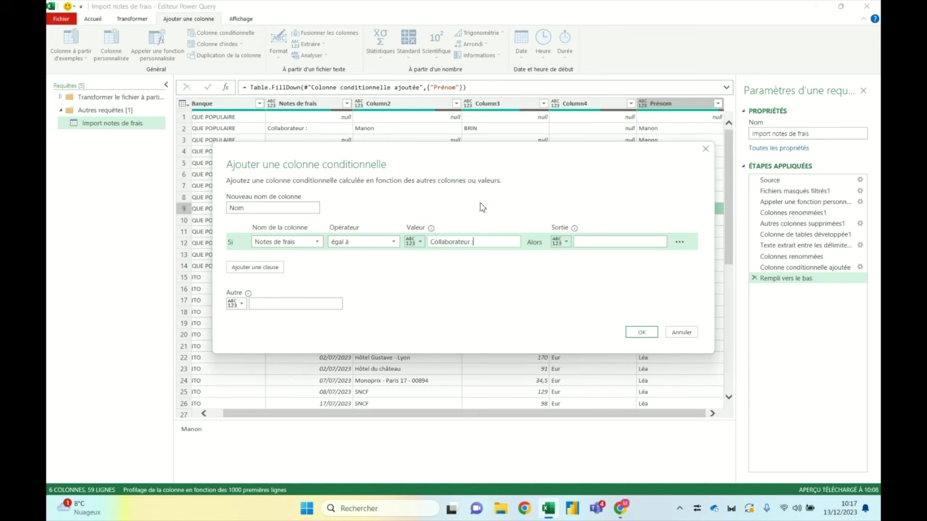
click(565, 243)
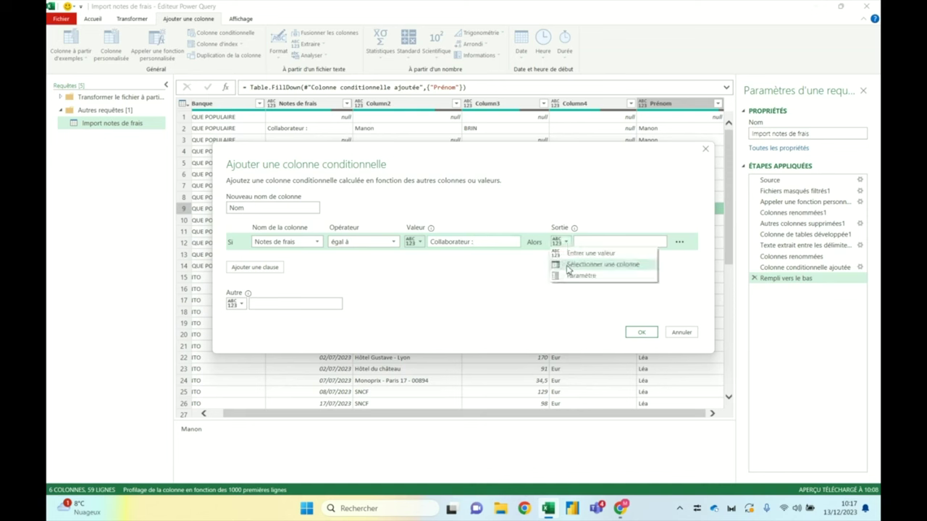
click(576, 265)
click(590, 248)
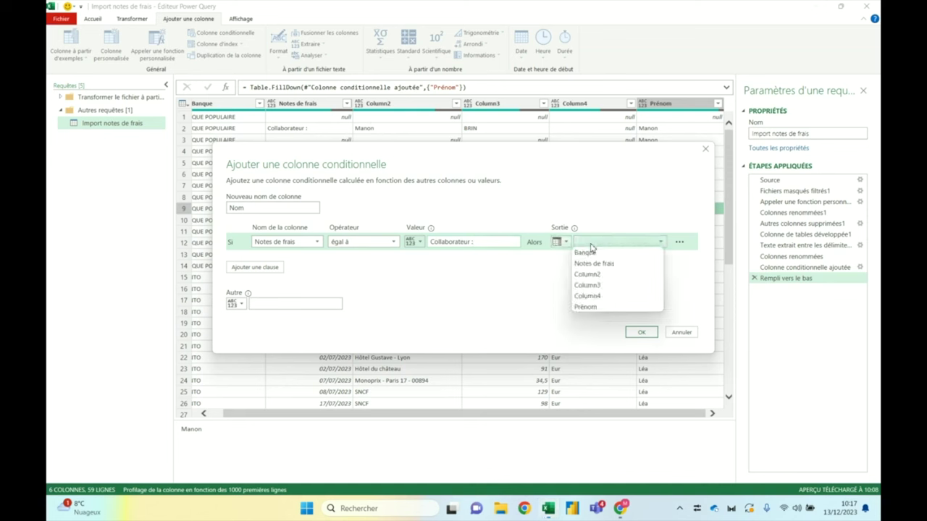
click(598, 286)
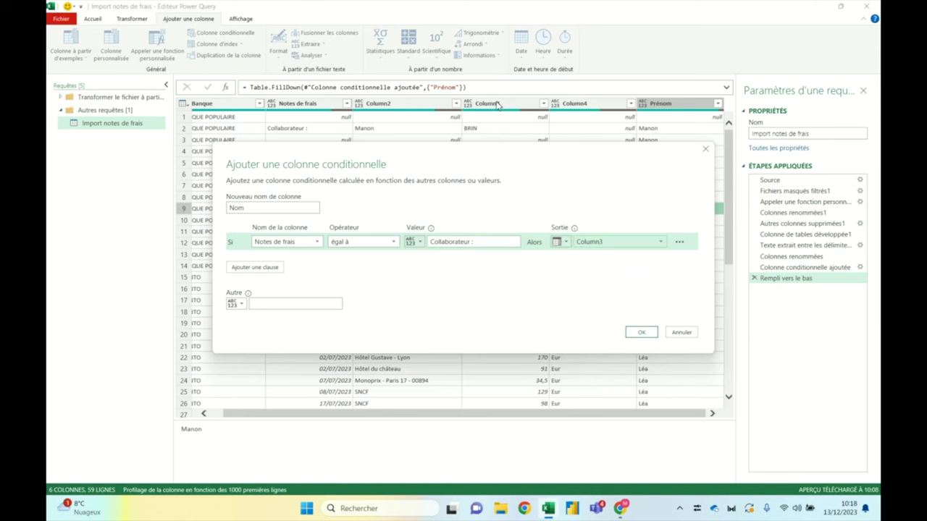
click(641, 332)
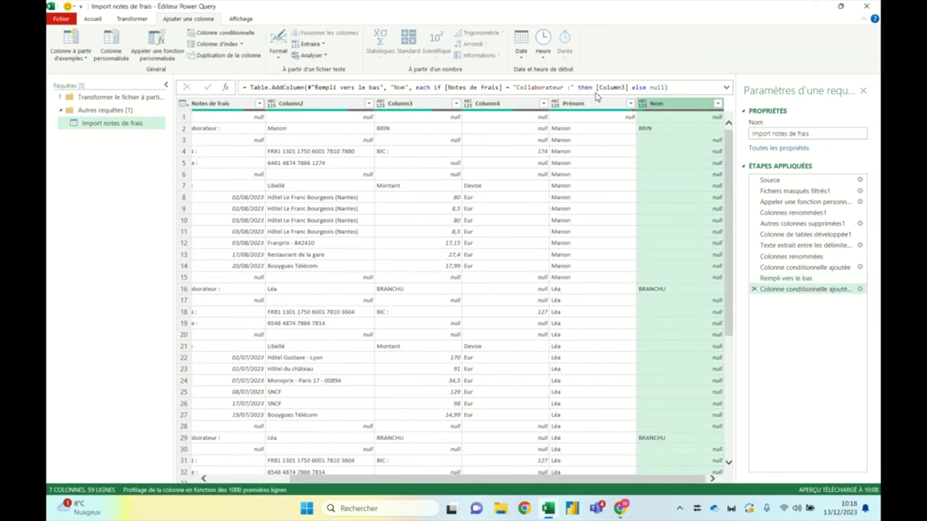
- Apply Fill Down to the Nom column so every empty row gets its surname
click(142, 21)
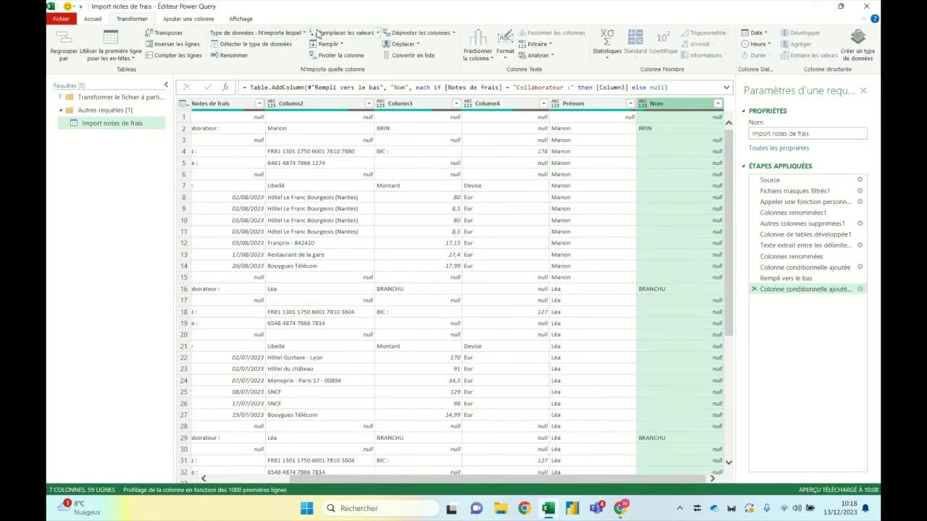
click(330, 45)
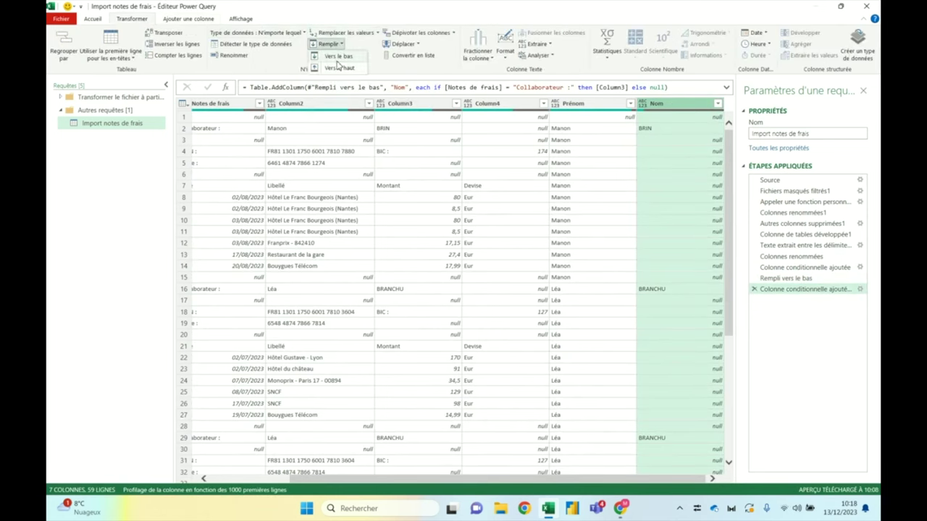
click(338, 58)
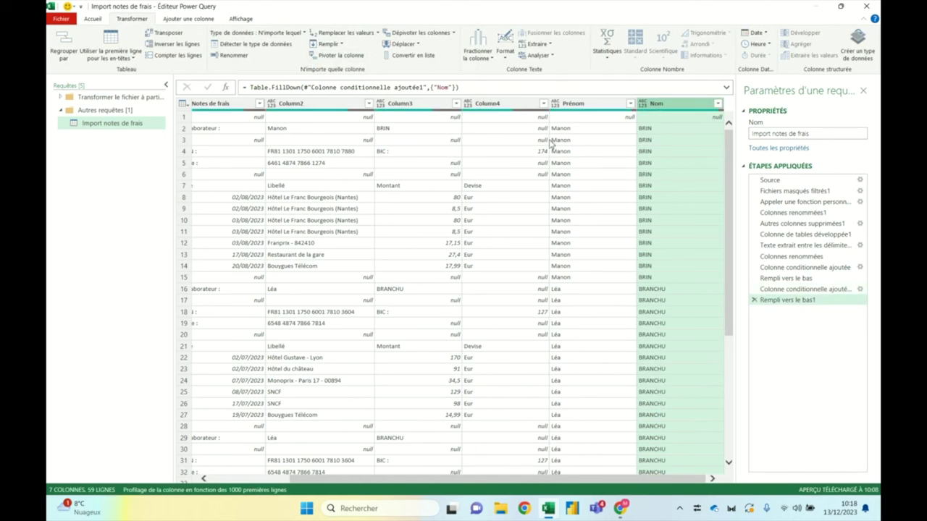
scroll(550, 143, left, 3)
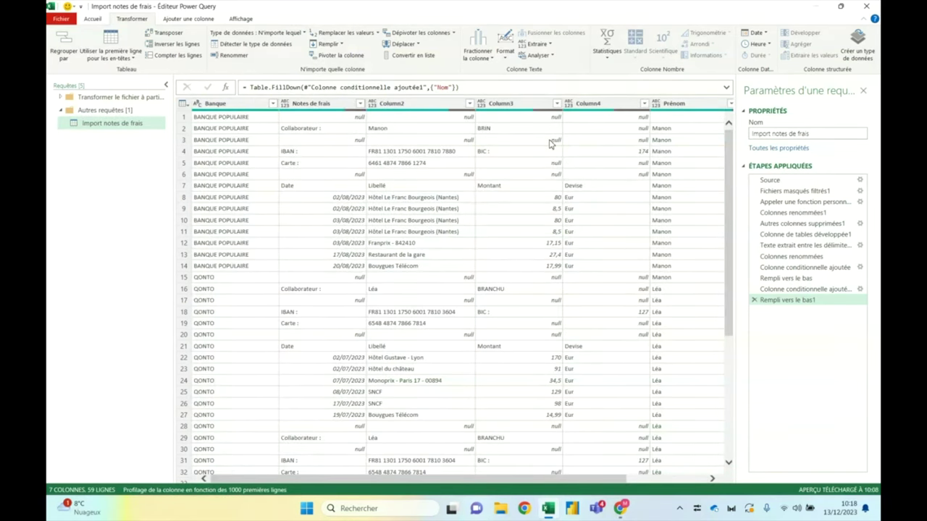
scroll(551, 143, right, 3)
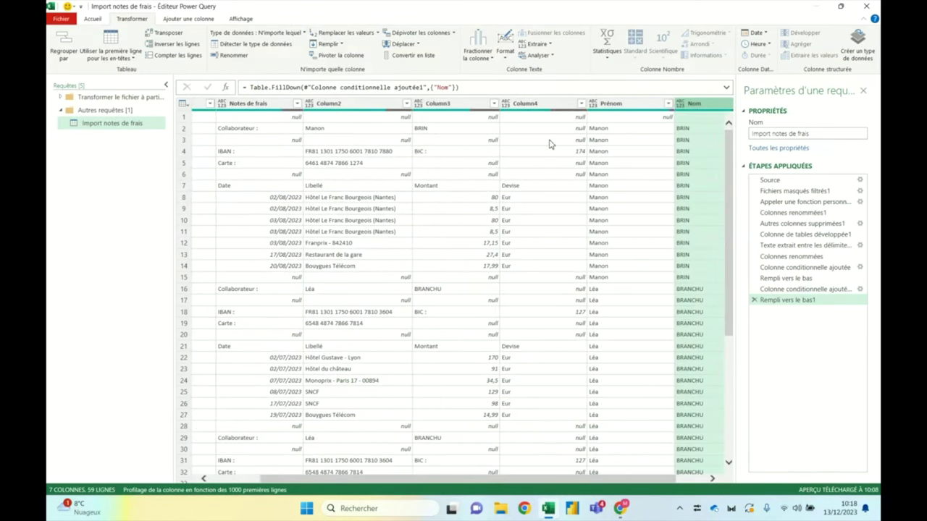
scroll(550, 143, right, 2)
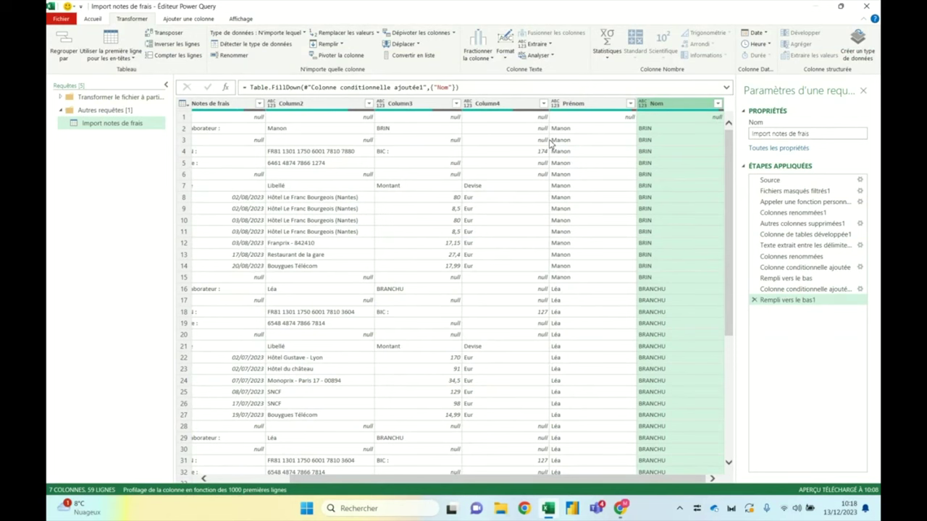
scroll(551, 143, left, 2)
scroll(551, 144, left, 3)
- Begin a conditional column testing Notes de frais, then cancel the dialog
click(194, 20)
click(220, 33)
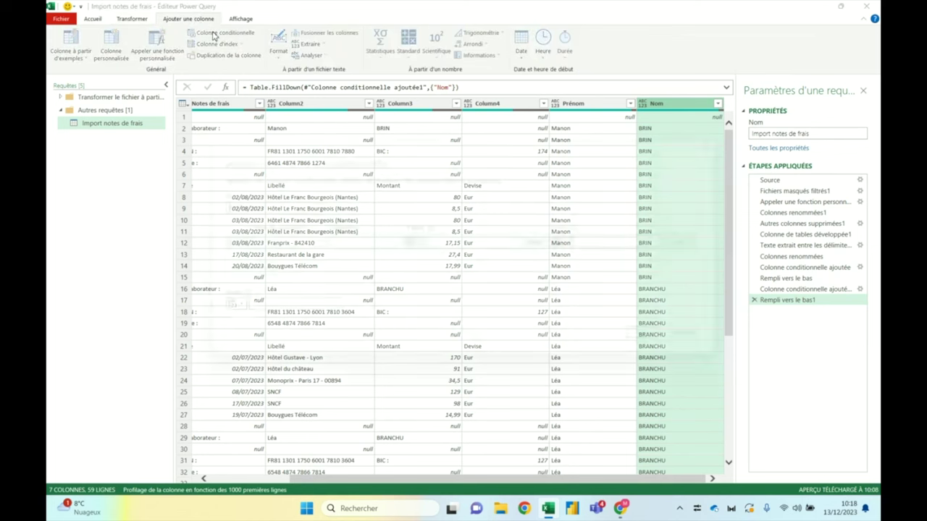
text(Carte)
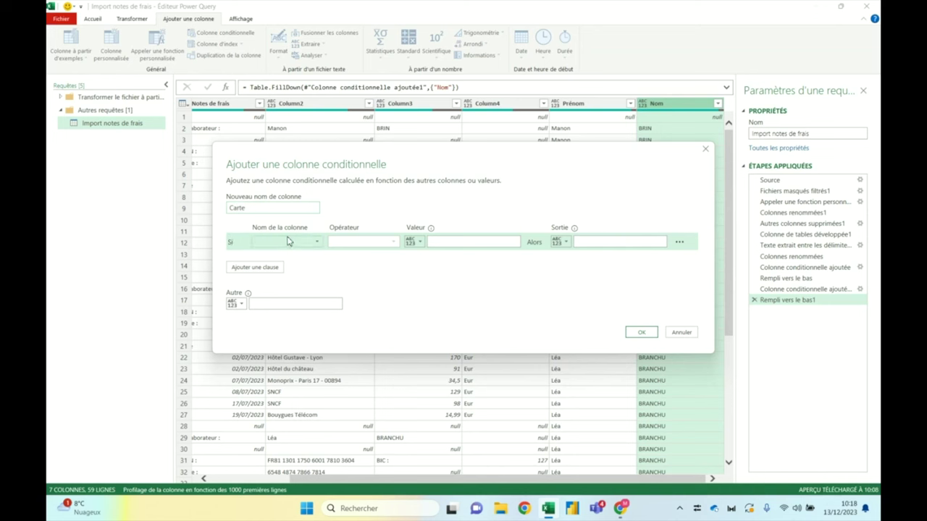
click(288, 242)
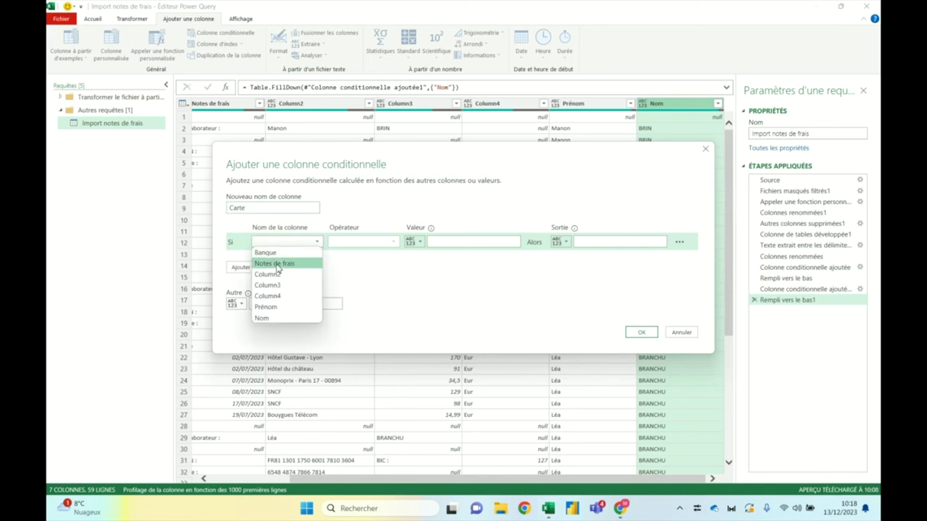
click(274, 264)
drag(331, 156, 393, 232)
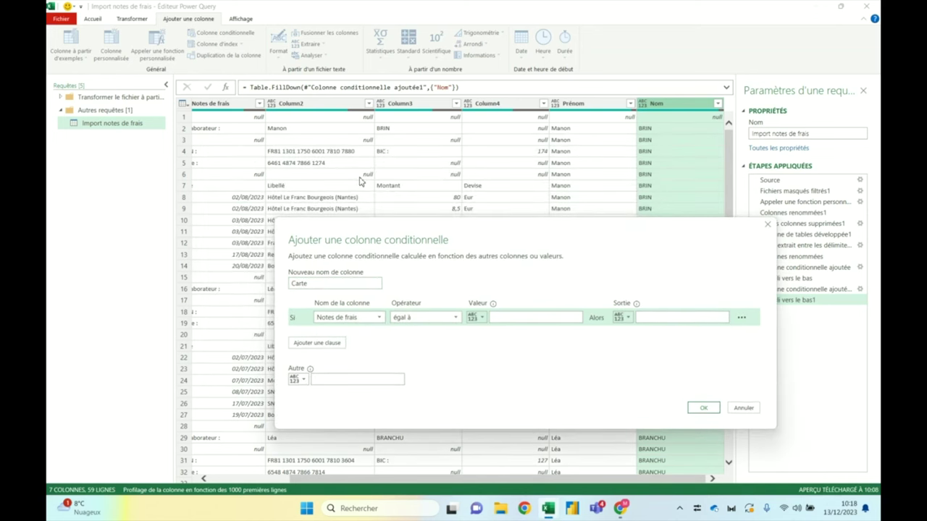
key(Escape)
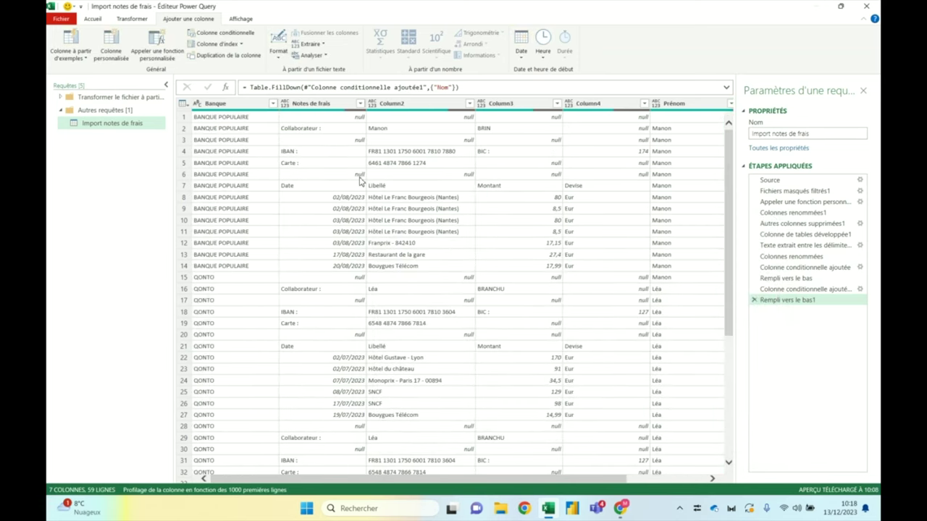
- Create conditional column Carte returning Column2 when Notes de frais equals 'Carte :', else null
click(221, 32)
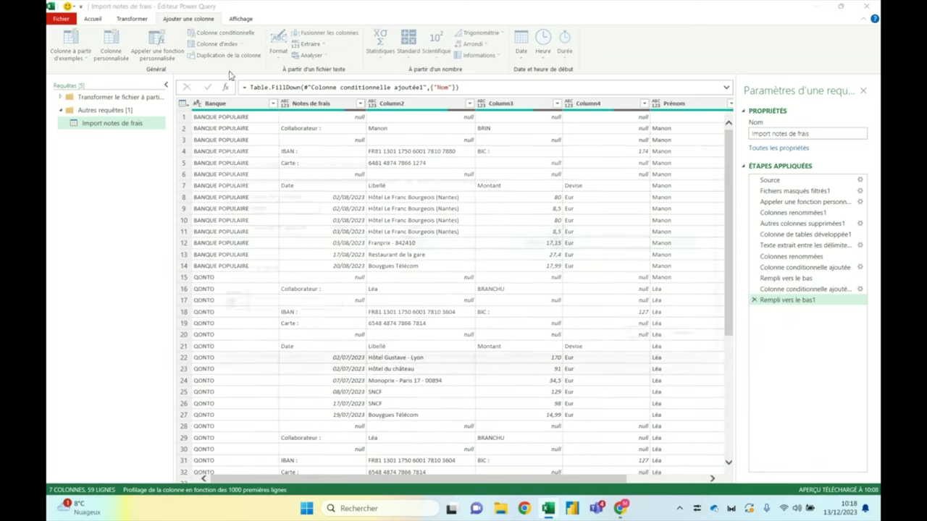
text(Cart)
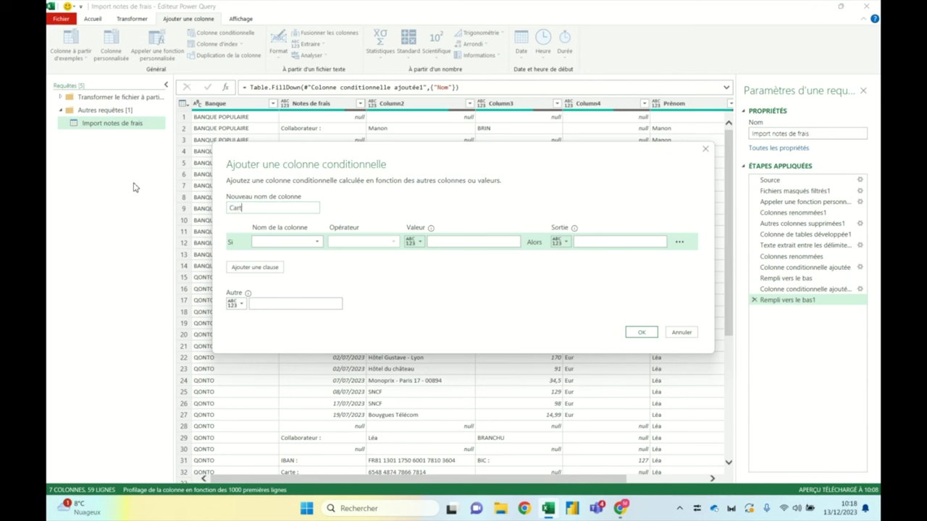
click(286, 243)
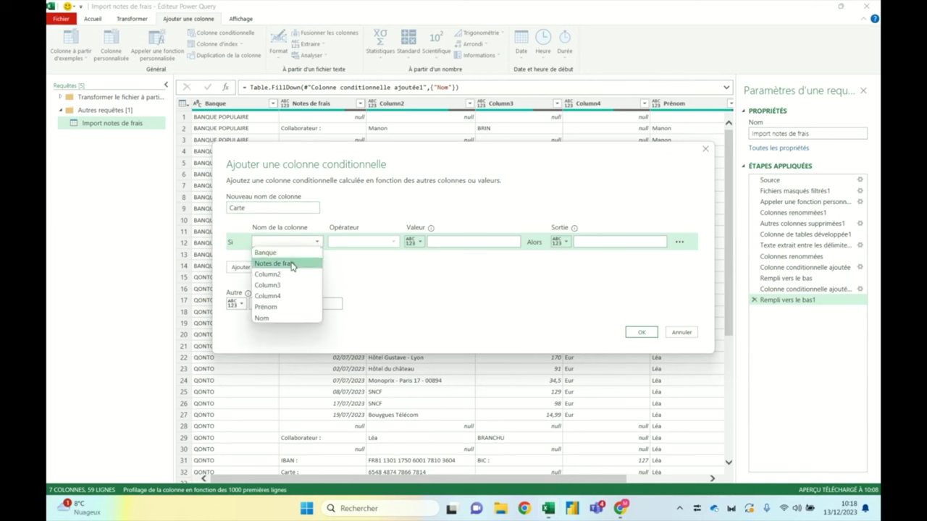
click(293, 263)
drag(384, 158, 412, 251)
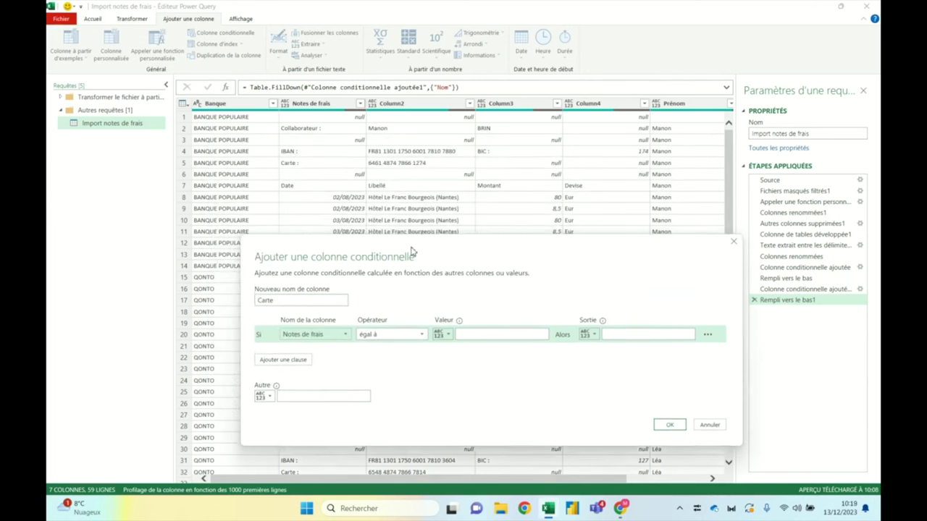
click(465, 335)
text(Carte)
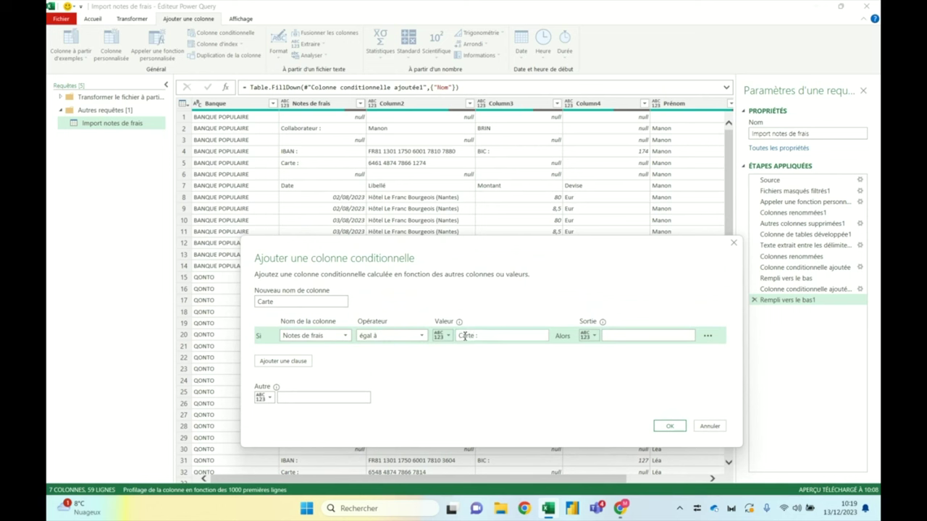
text(:)
click(594, 337)
click(599, 358)
click(642, 337)
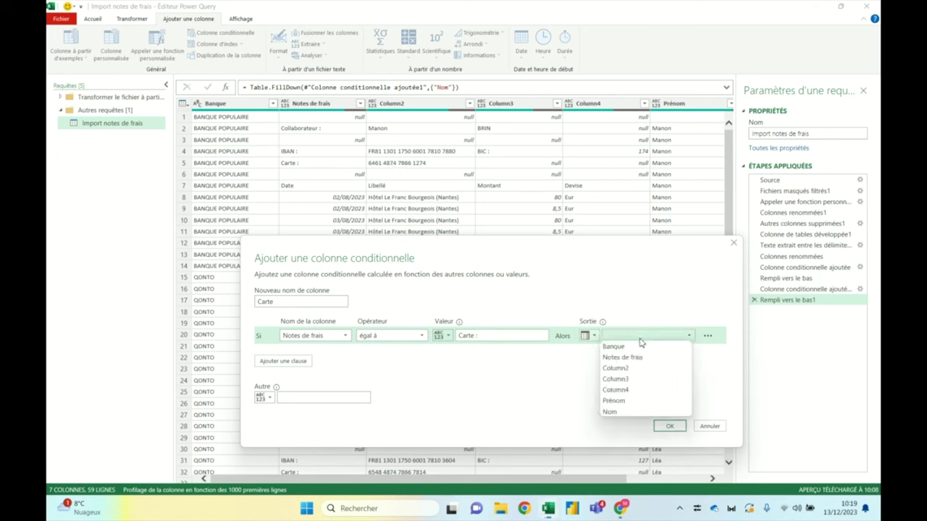
click(631, 369)
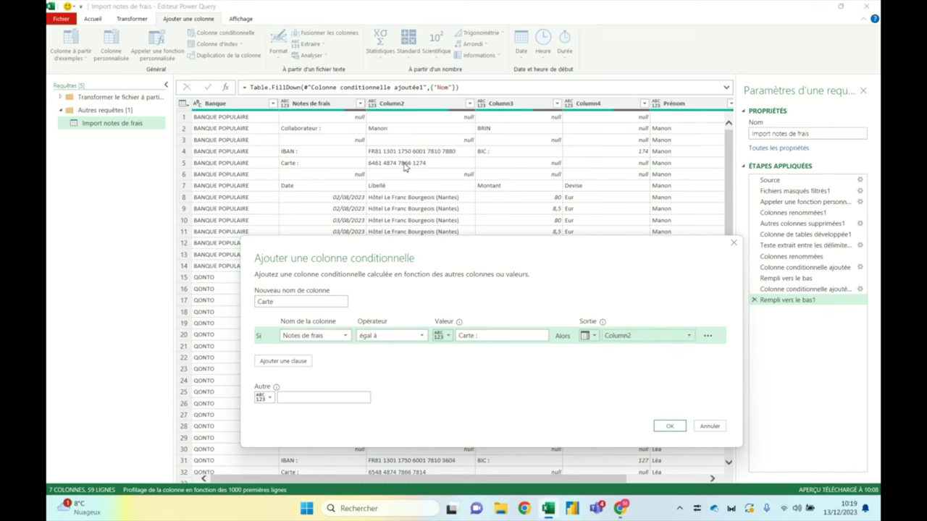
click(662, 427)
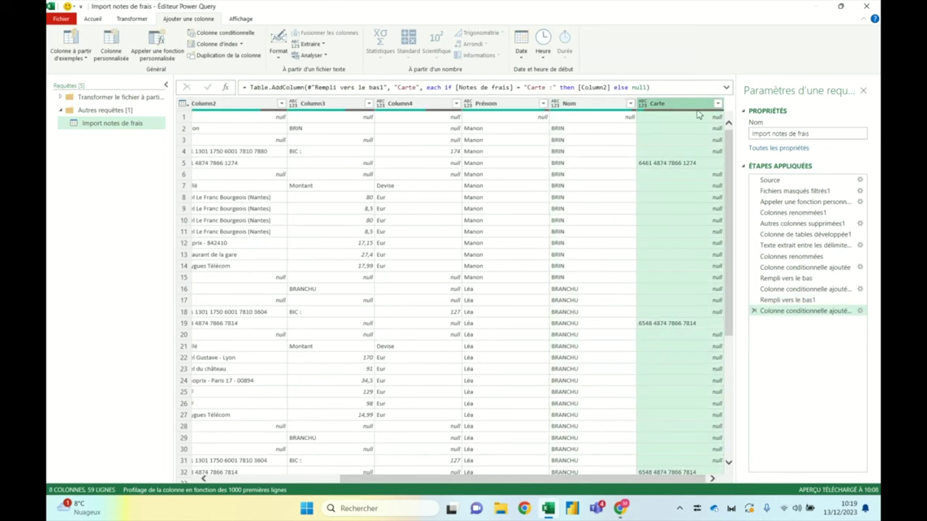
- Inspect the Nom and Prénom values and the Collaborateur : and Carte : labels
mouse_move(698, 114)
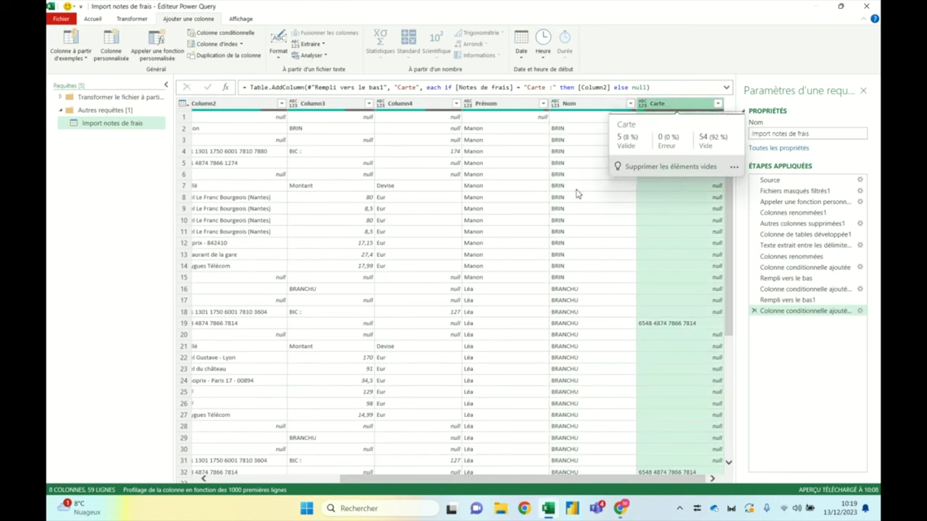
click(564, 188)
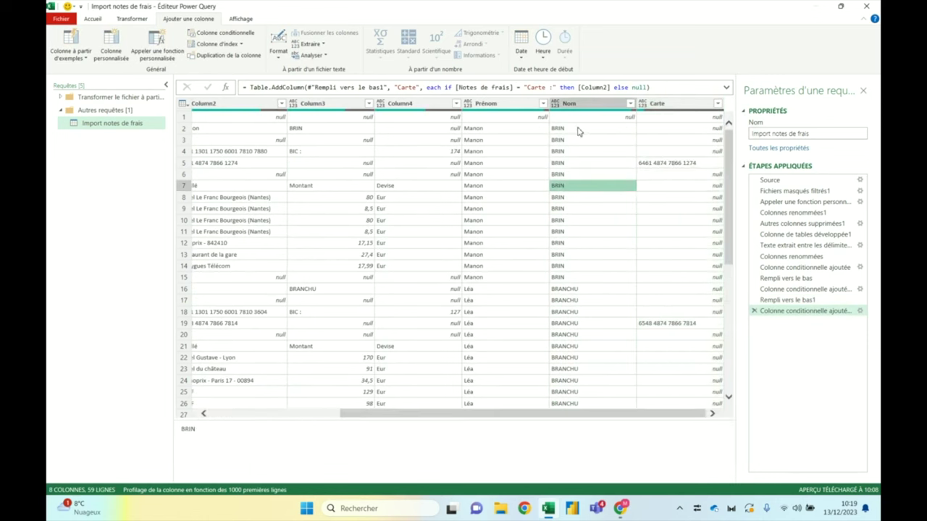
click(512, 132)
scroll(511, 132, left, 3)
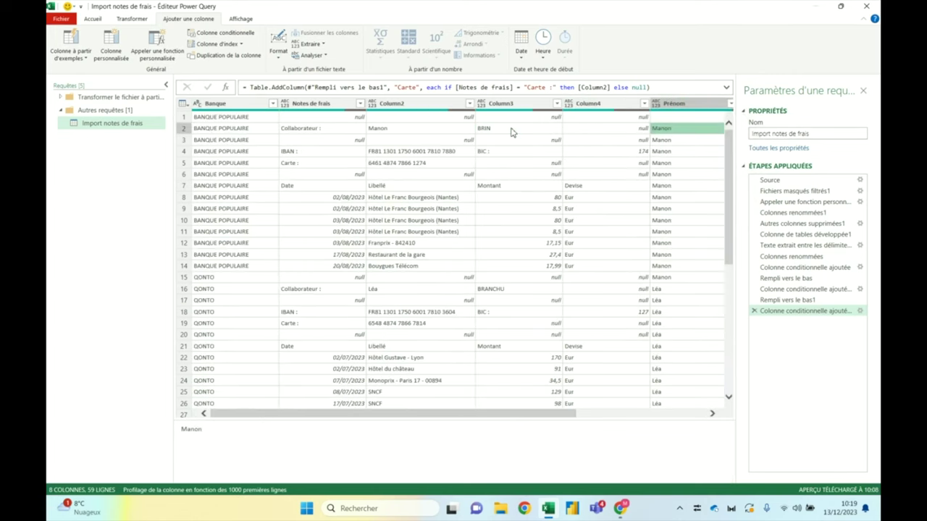
click(328, 130)
click(333, 166)
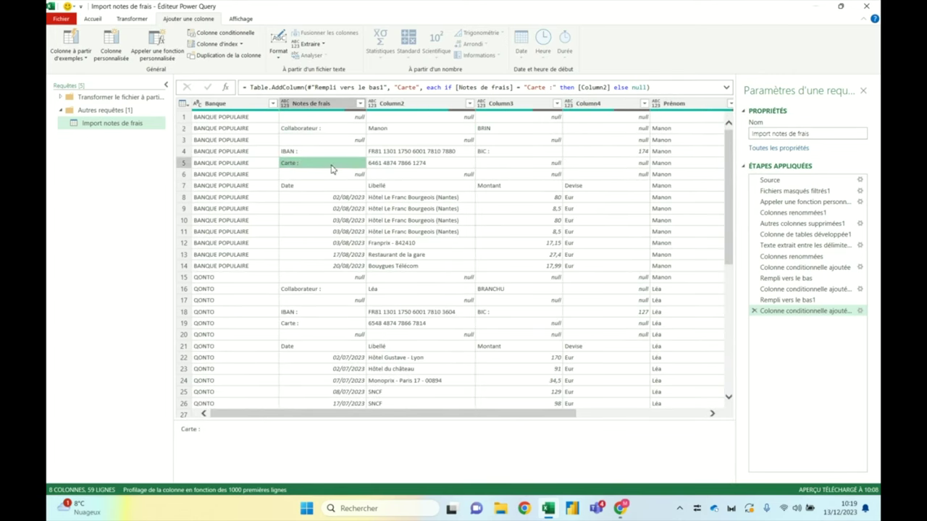
scroll(331, 169, right, 3)
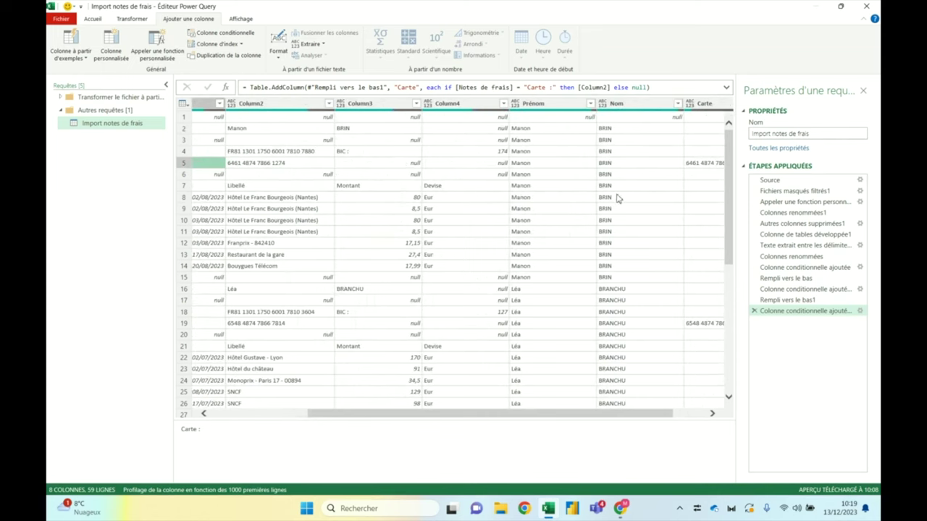
scroll(617, 199, right, 1)
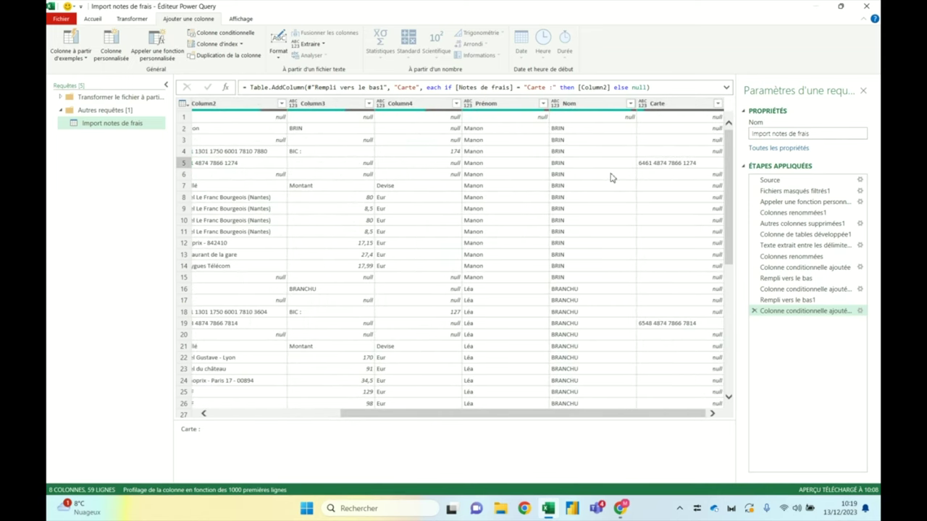
- Fill the Carte column down so each row carries its card number
click(660, 106)
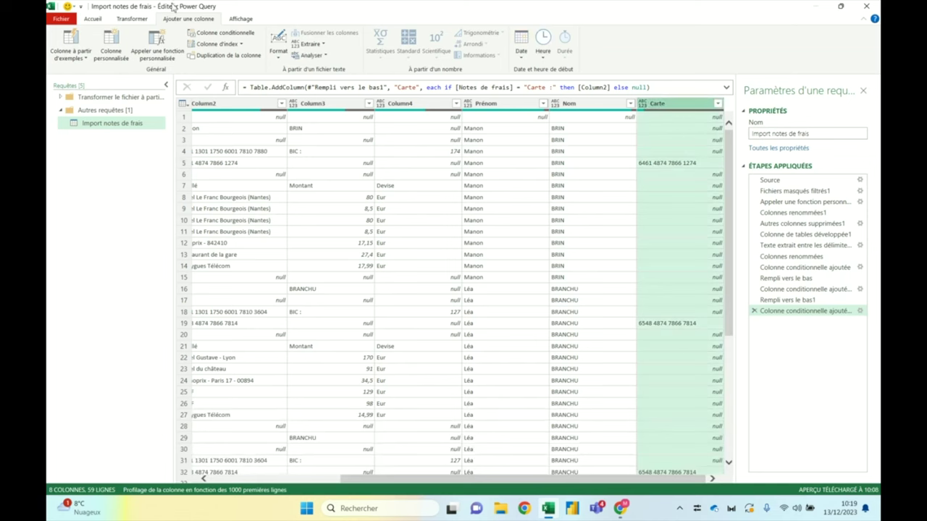
click(132, 19)
click(327, 44)
click(336, 57)
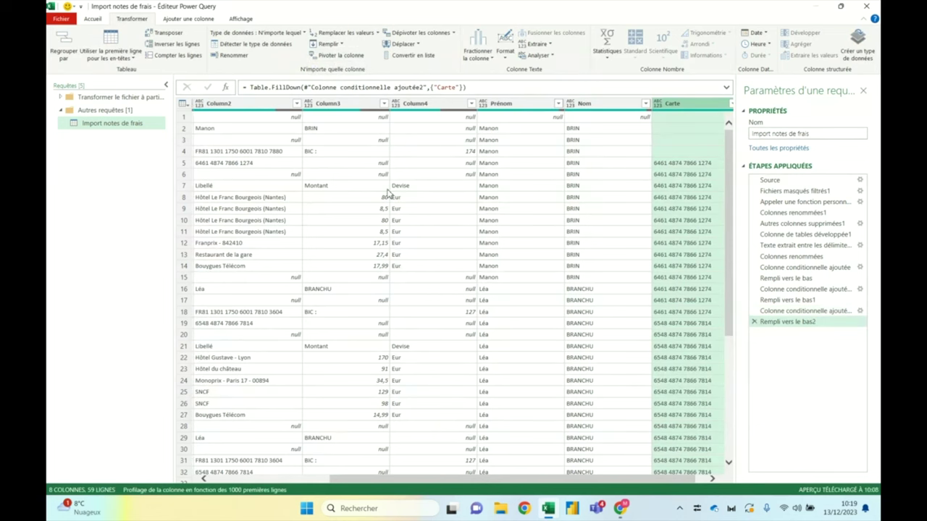
click(687, 324)
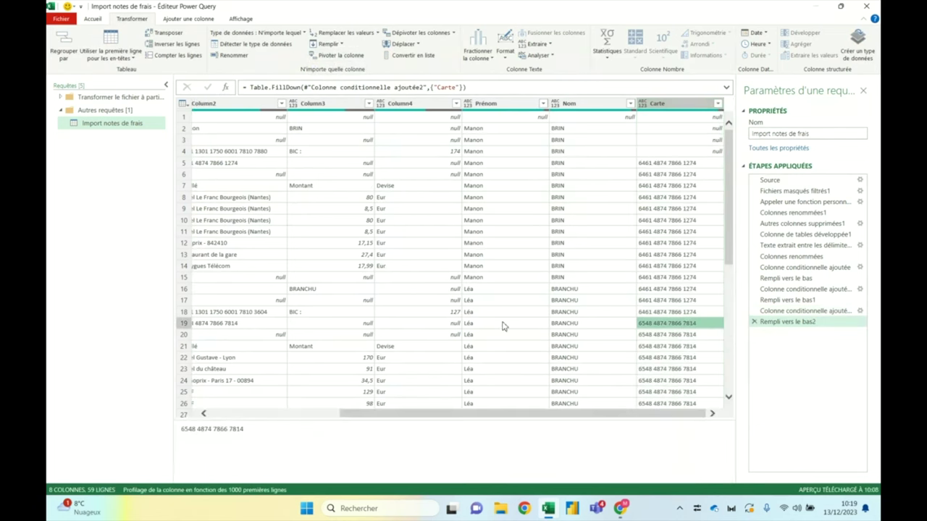
click(661, 314)
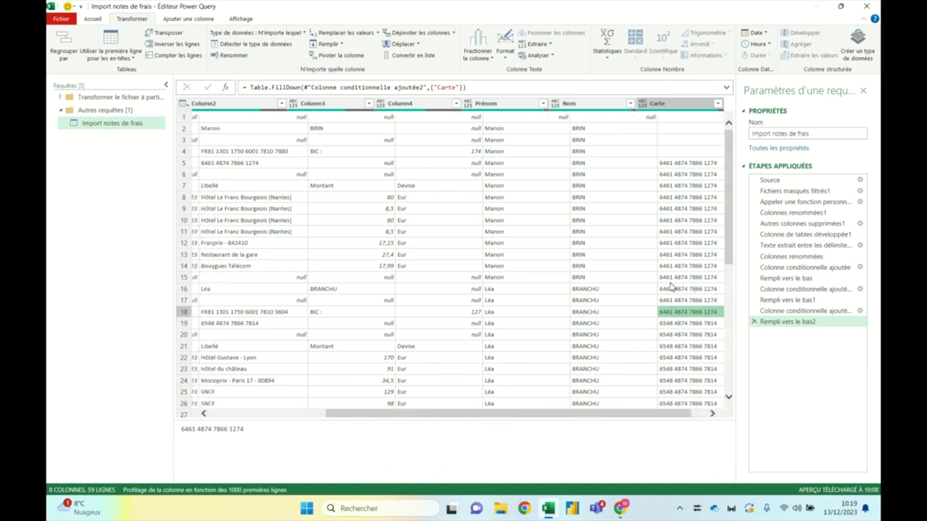
scroll(672, 289, left, 3)
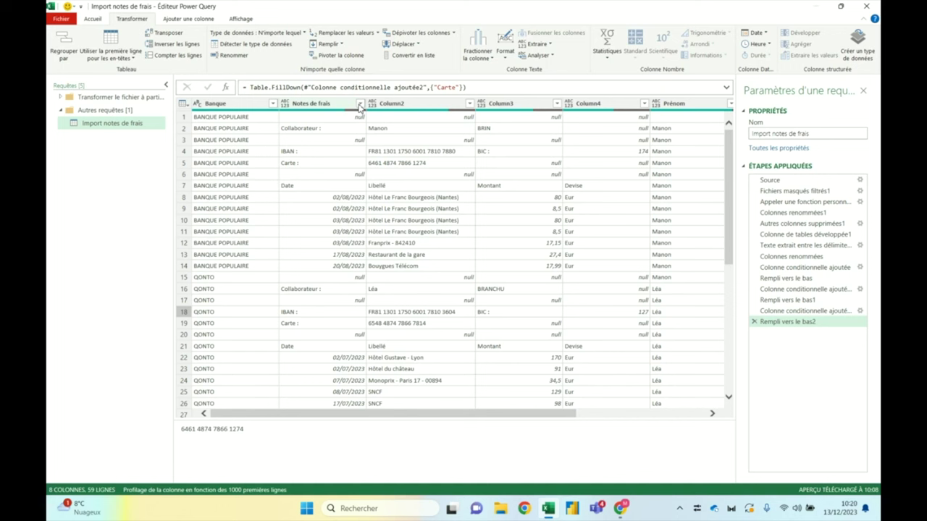
- Inspect the null, Collaborateur : and IBAN : labels, then open the Notes de frais filter
click(356, 142)
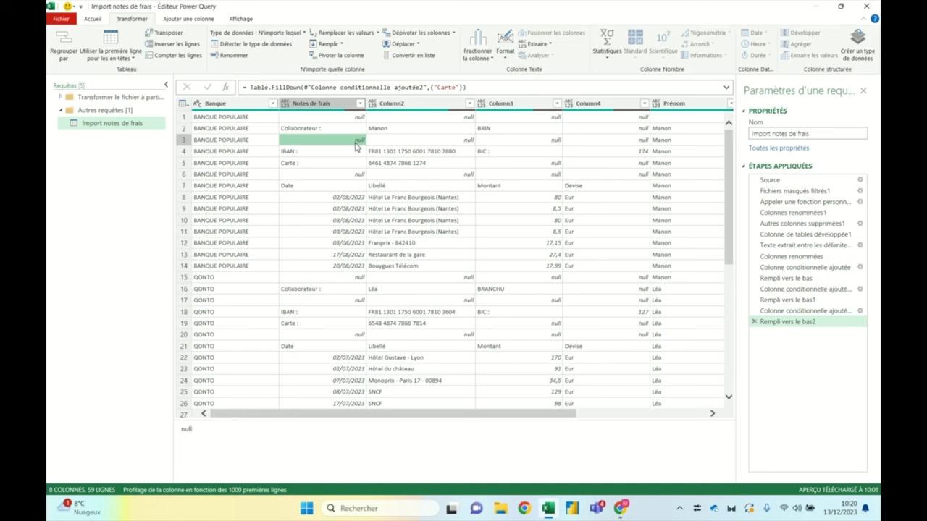
click(344, 134)
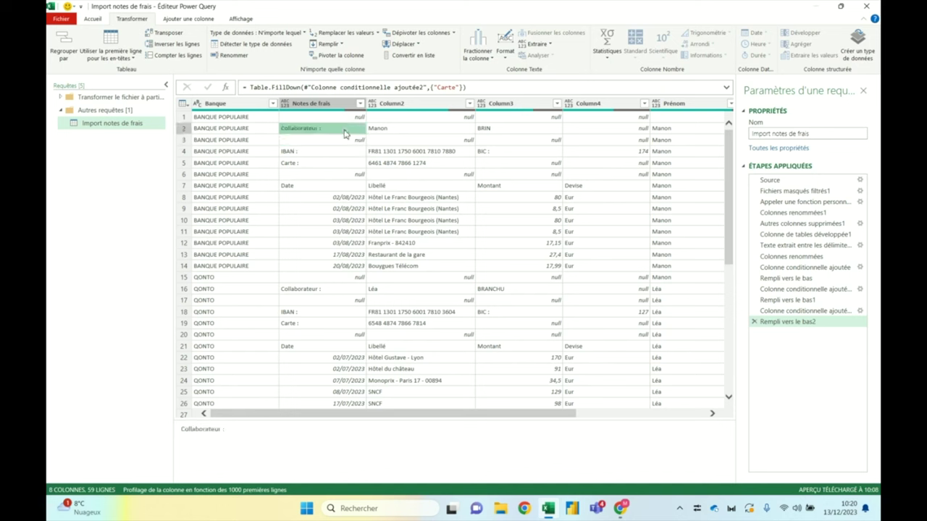
click(332, 153)
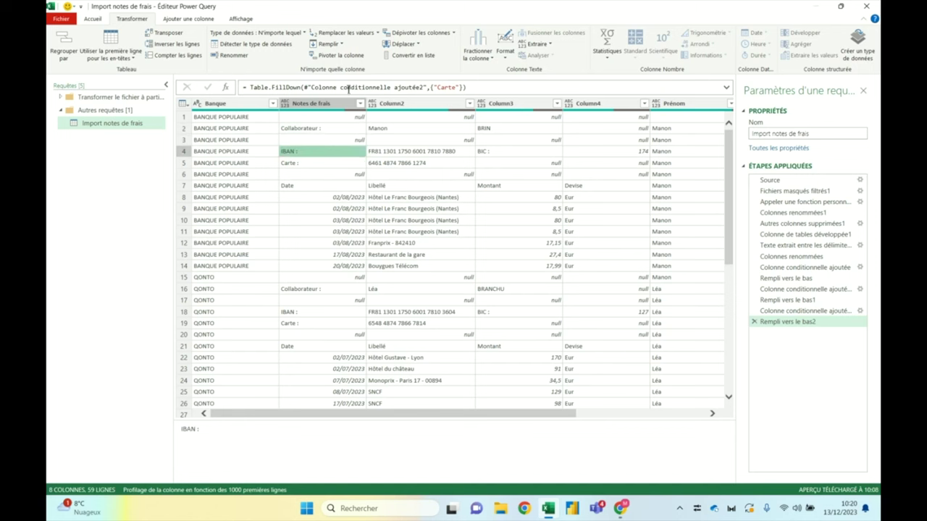
click(360, 103)
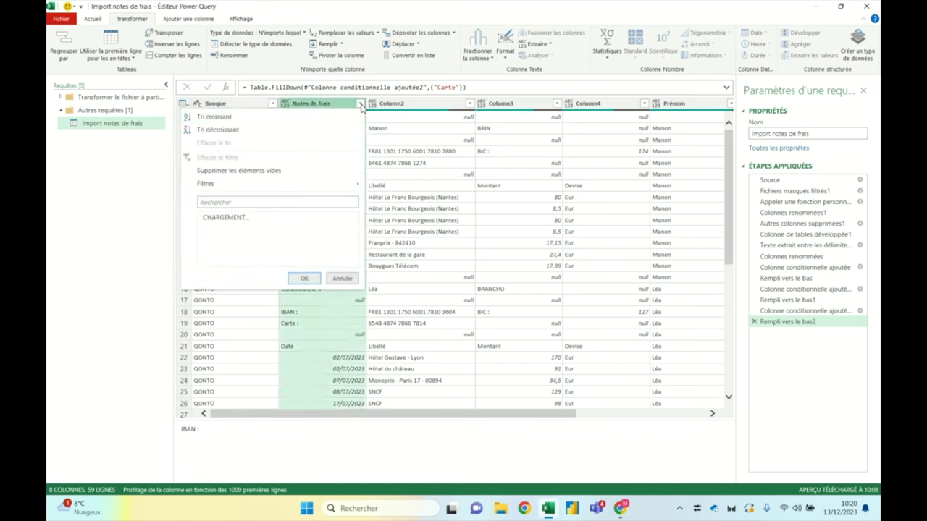
click(360, 104)
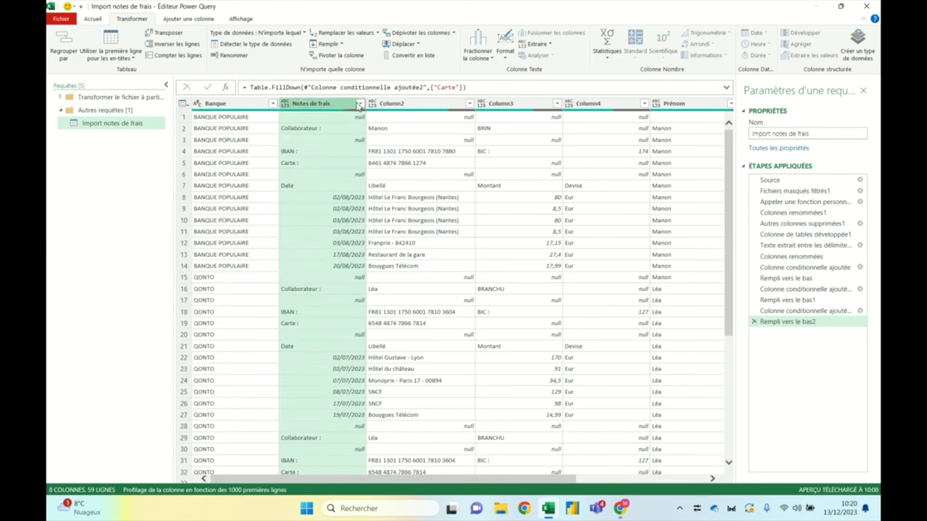
click(360, 104)
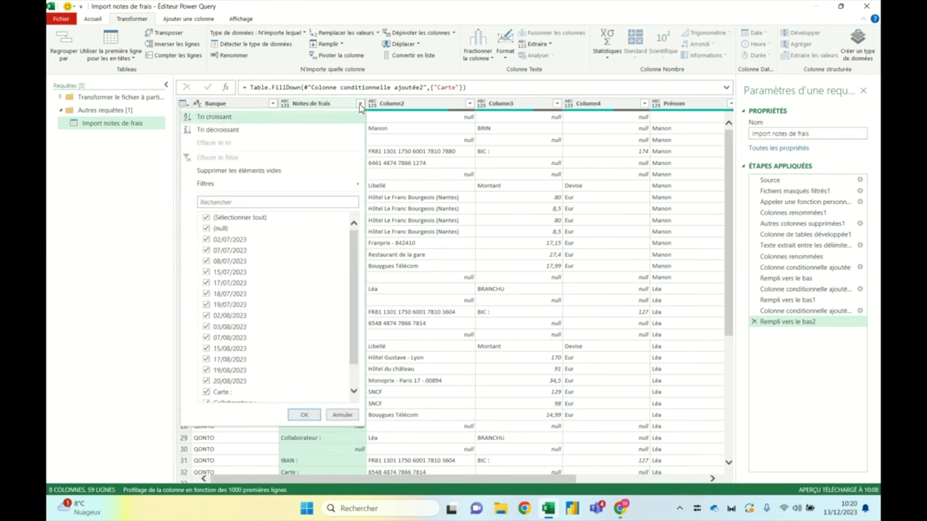
- Untick (null), Carte :, Collaborateur :, Date and IBAN :, keeping 24 expense rows
click(207, 229)
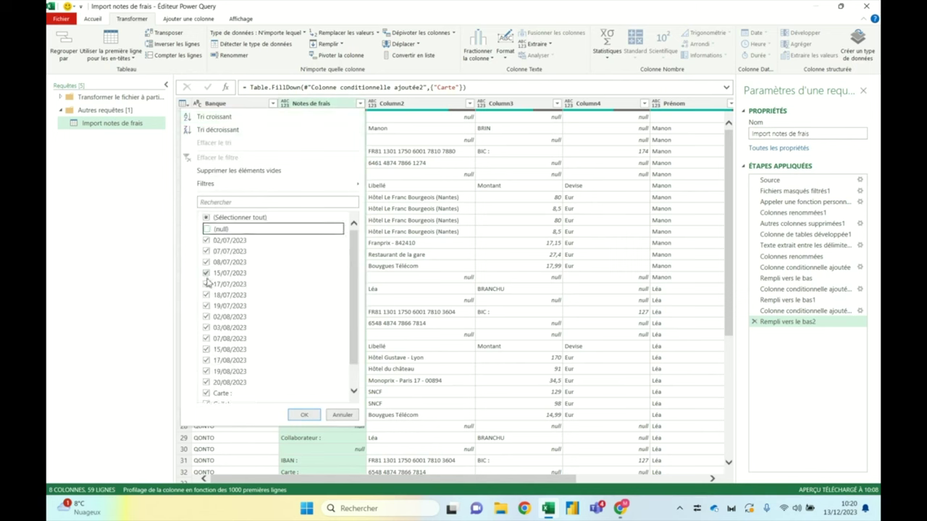
scroll(208, 282, down, 1)
click(206, 365)
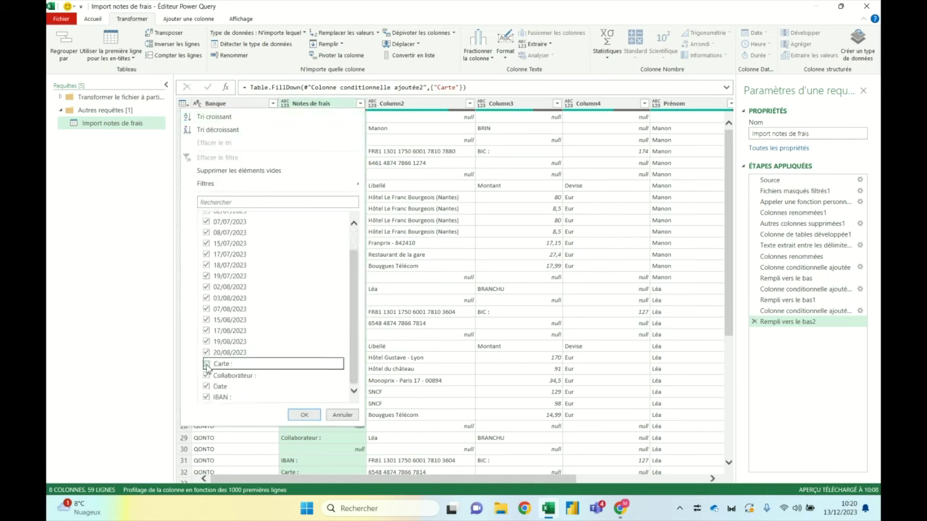
click(207, 376)
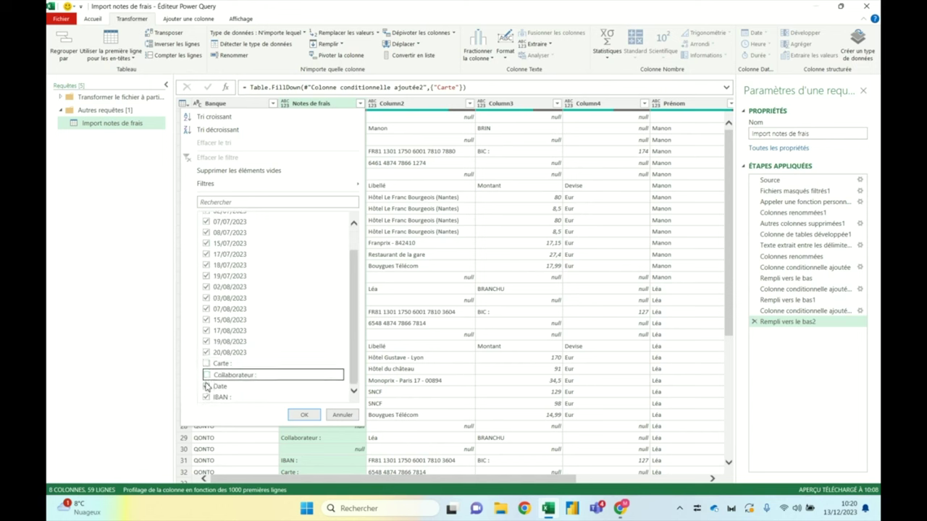
click(206, 387)
click(207, 398)
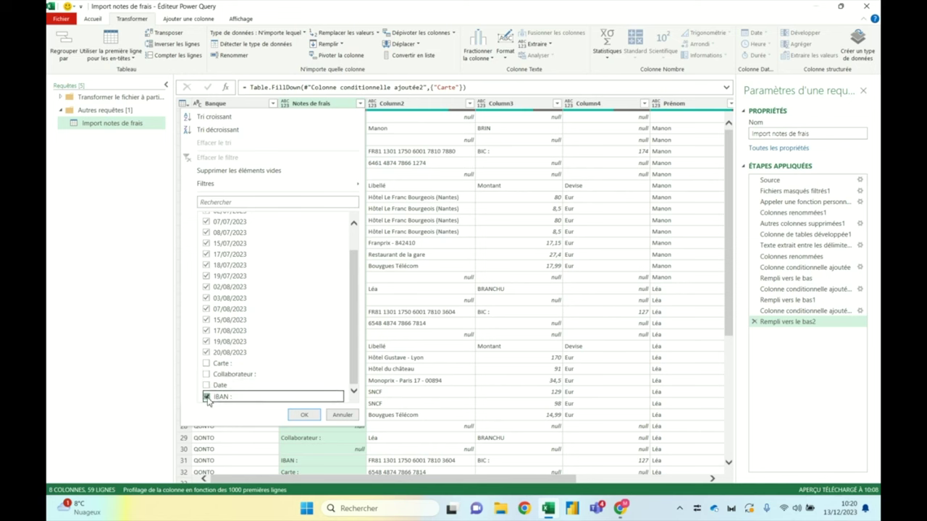
click(304, 415)
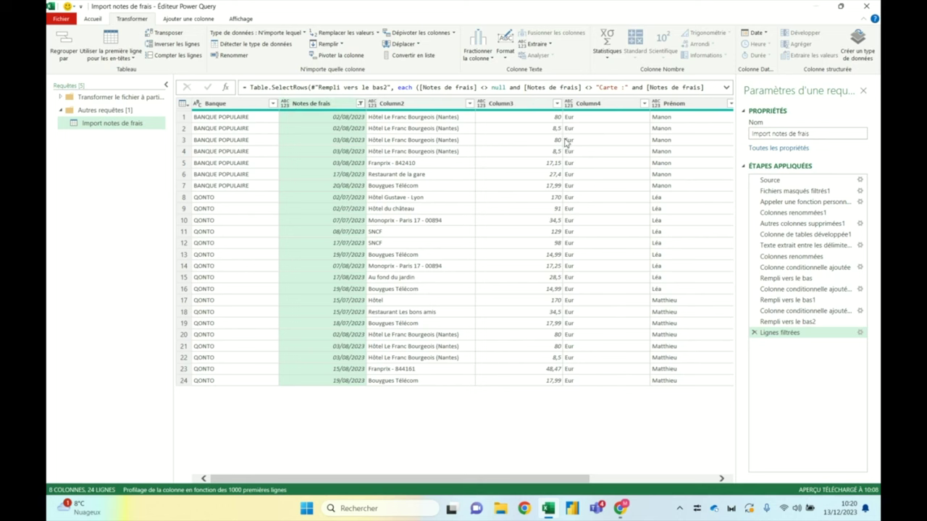
- Rename Notes de frais to Date and Column2 to Libellé
double_click(313, 104)
text(Date)
key(Return)
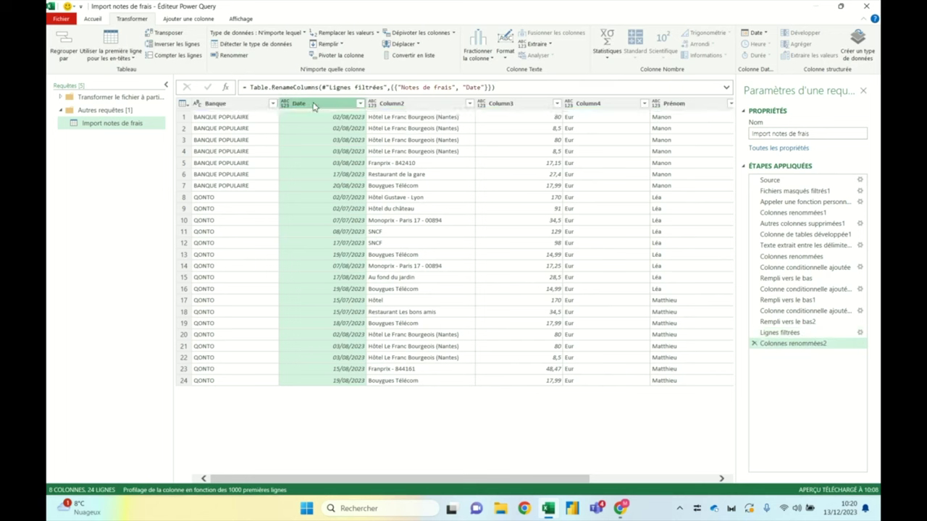
double_click(415, 103)
text(Libellé)
key(Return)
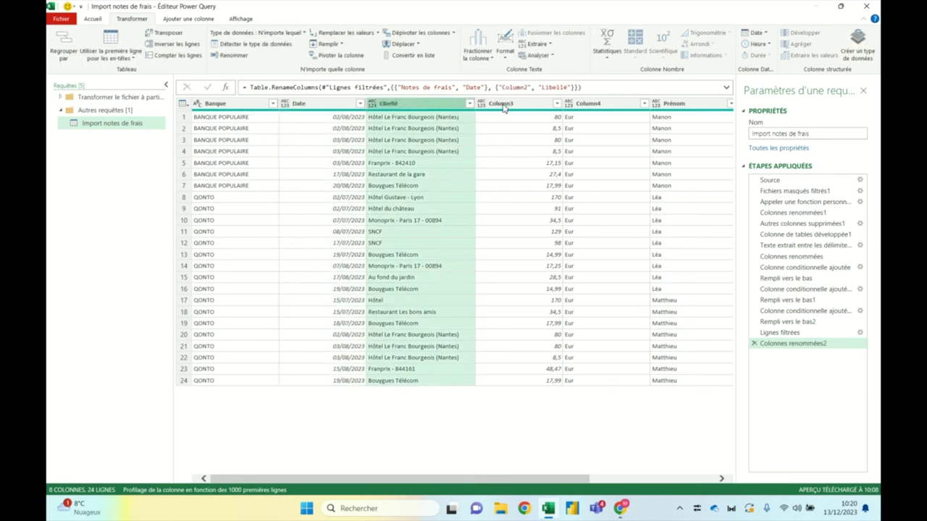
- Rename Column3 to Montant and Column4 to Devise
double_click(503, 103)
text(Montan)
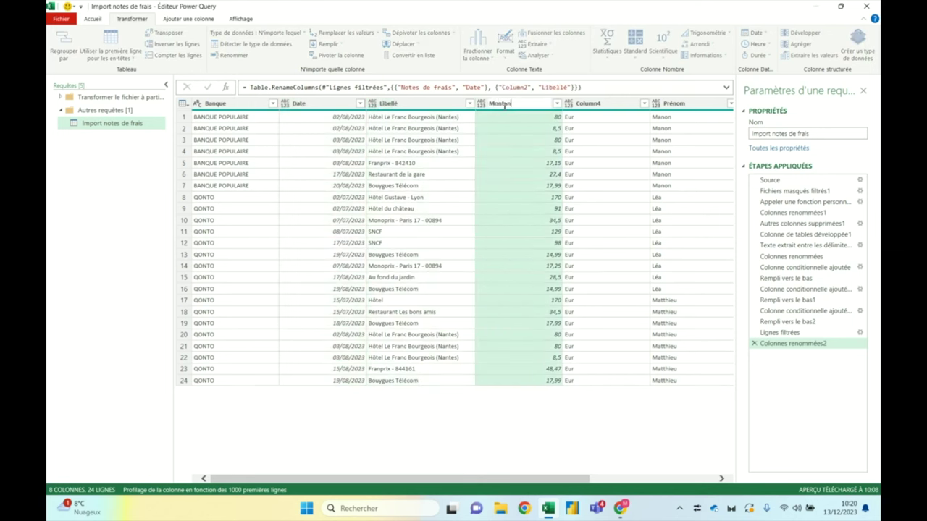
text(t)
key(Return)
double_click(607, 104)
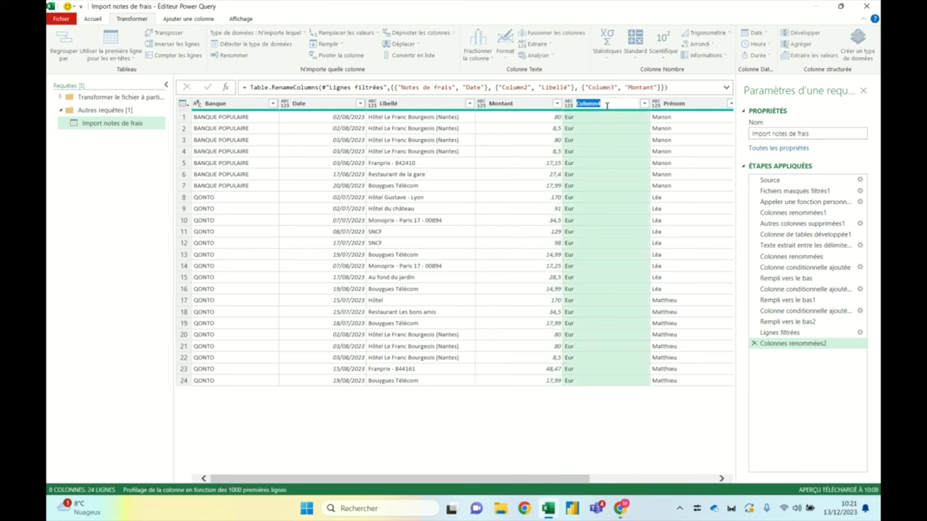
text(Devis)
key(Return)
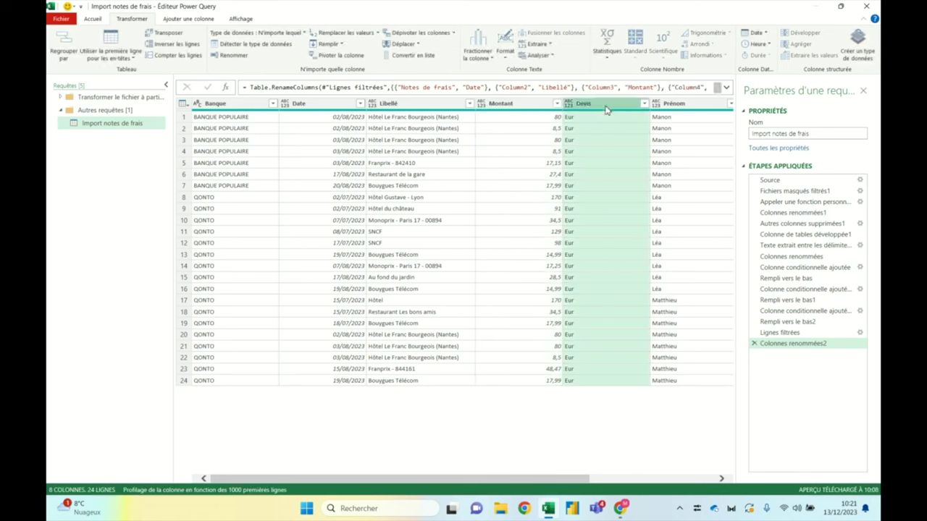
text(e)
key(Return)
scroll(641, 181, right, 5)
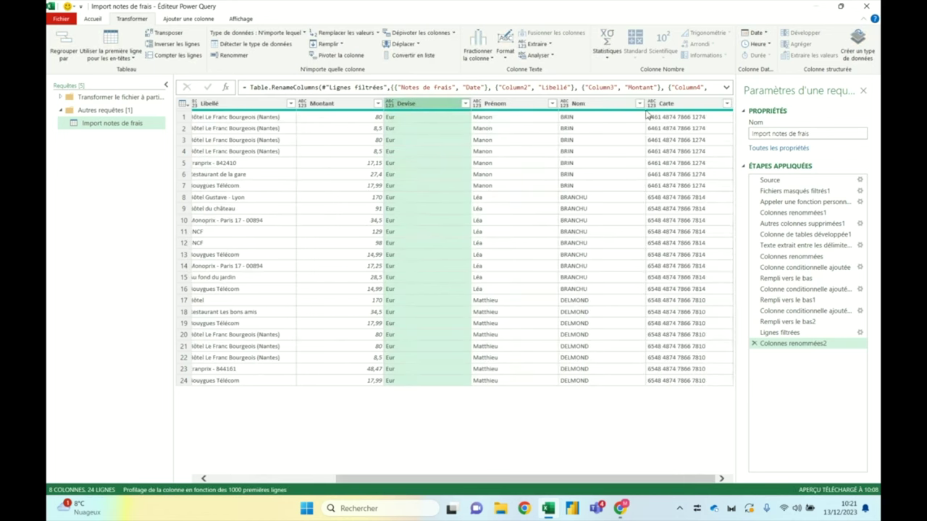
scroll(485, 168, left, 5)
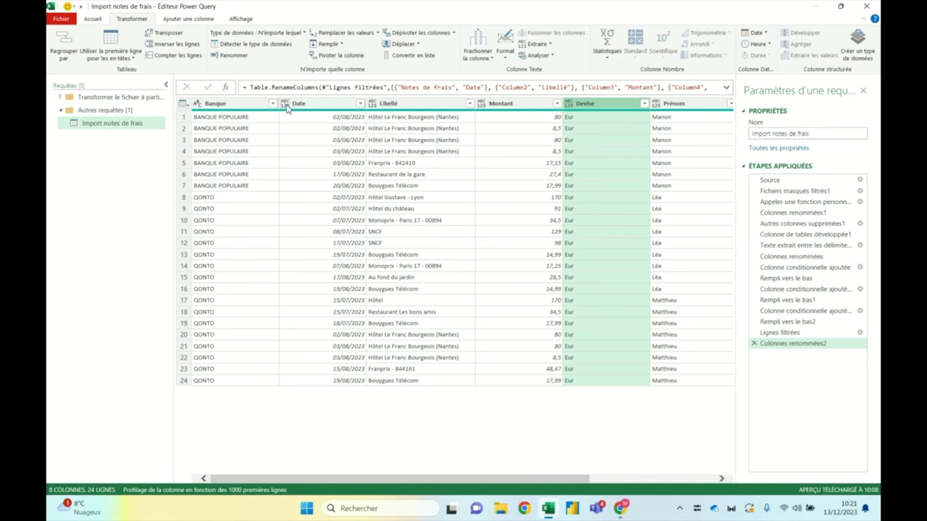
- Type Date as date, Libellé as text and Montant as currency, leaving Devise unchanged
click(287, 106)
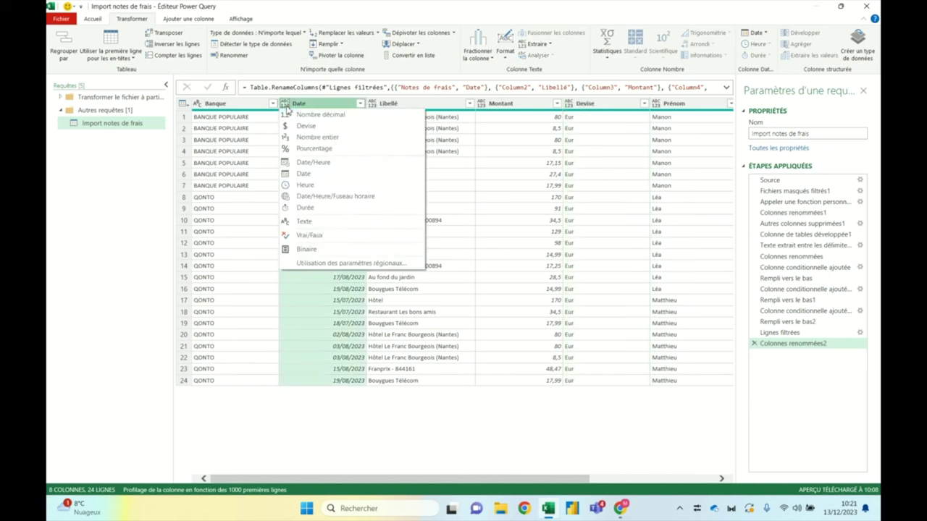
click(305, 177)
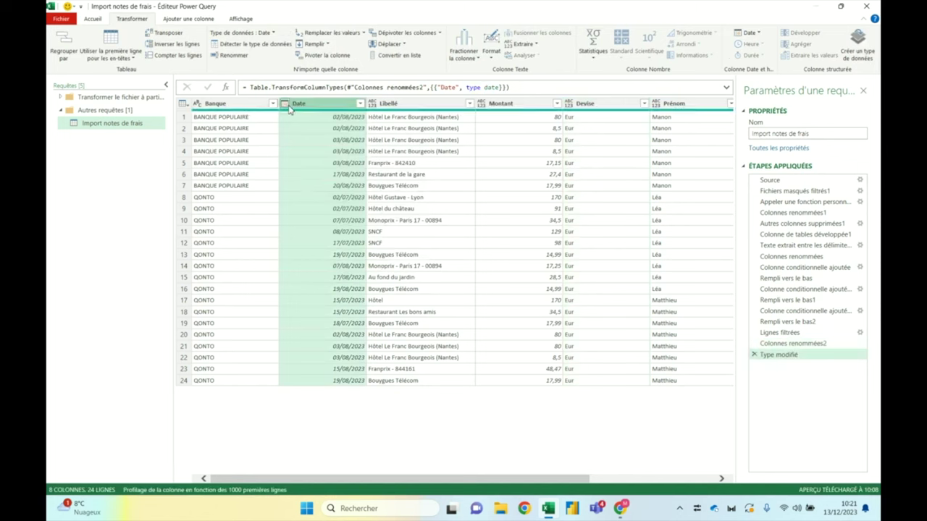
click(373, 103)
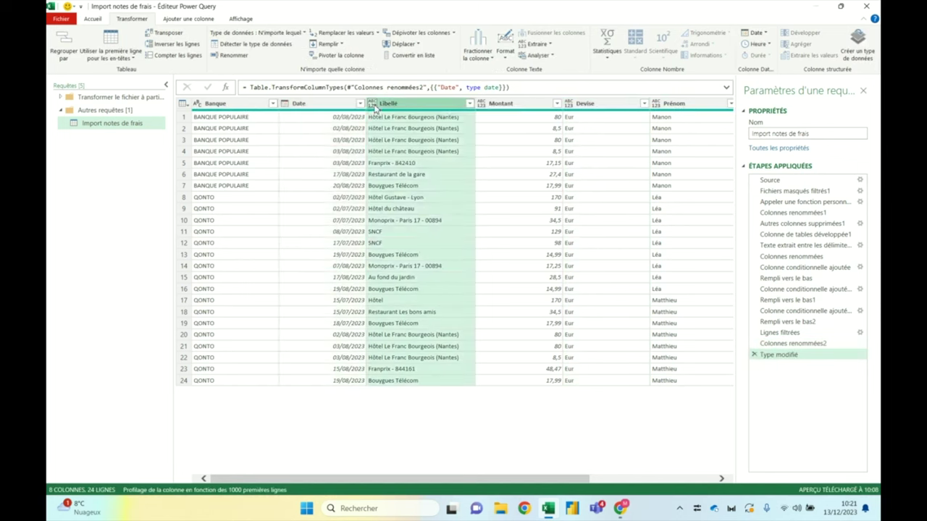
click(392, 221)
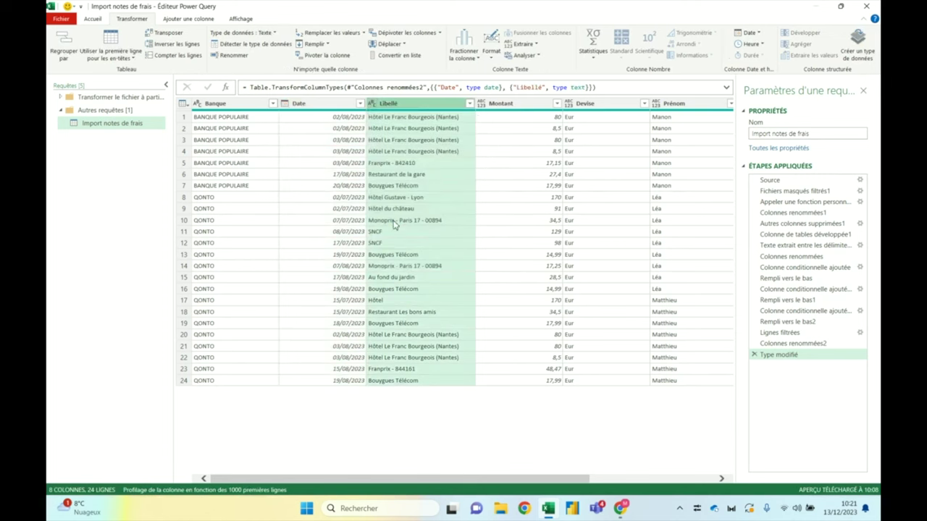
click(482, 107)
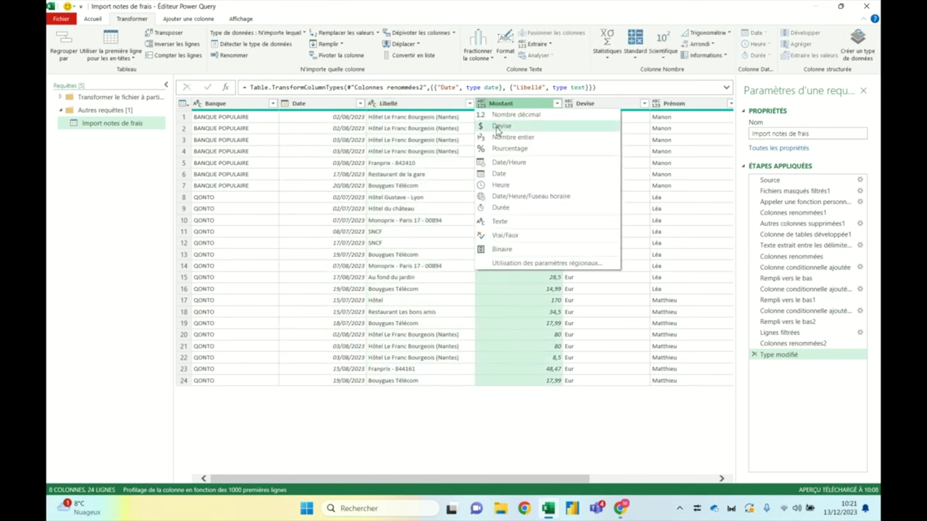
click(496, 128)
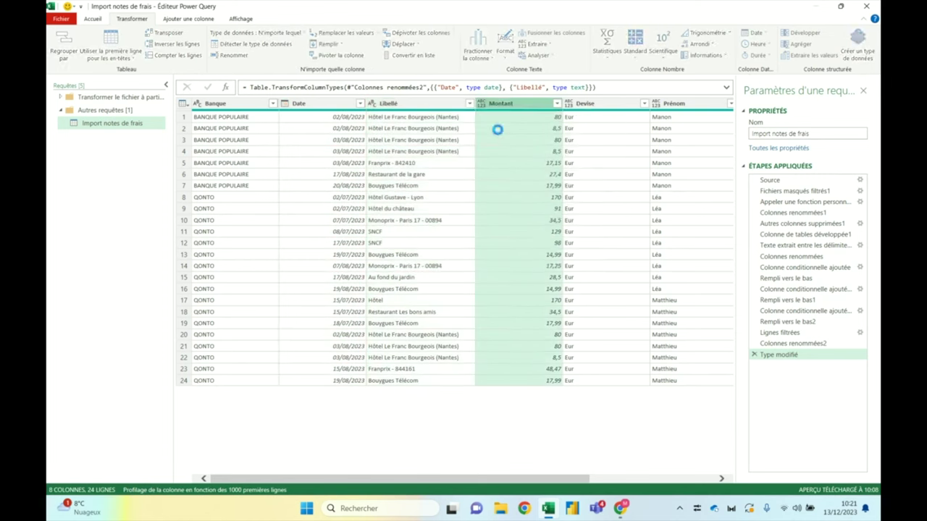
click(569, 105)
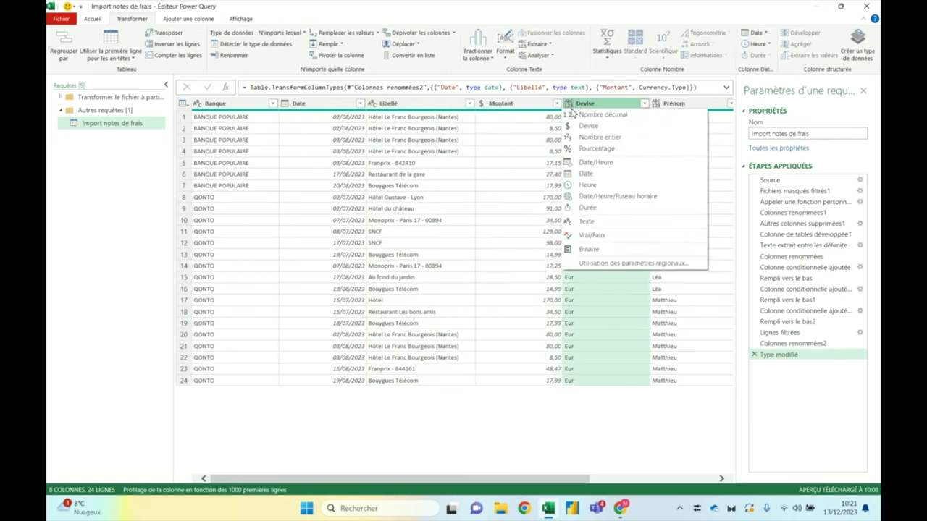
click(571, 109)
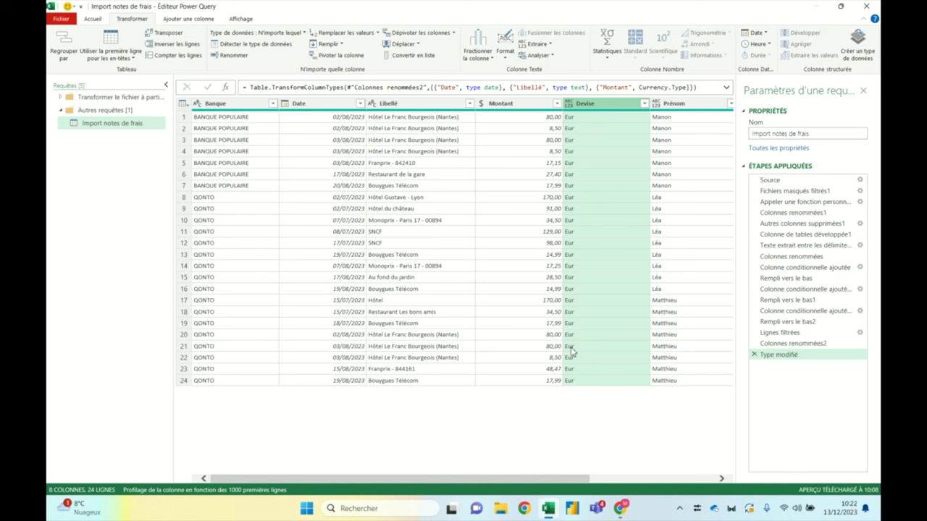
- Delete the Devise column with Supprimer les colonnes on the Accueil tab
click(90, 20)
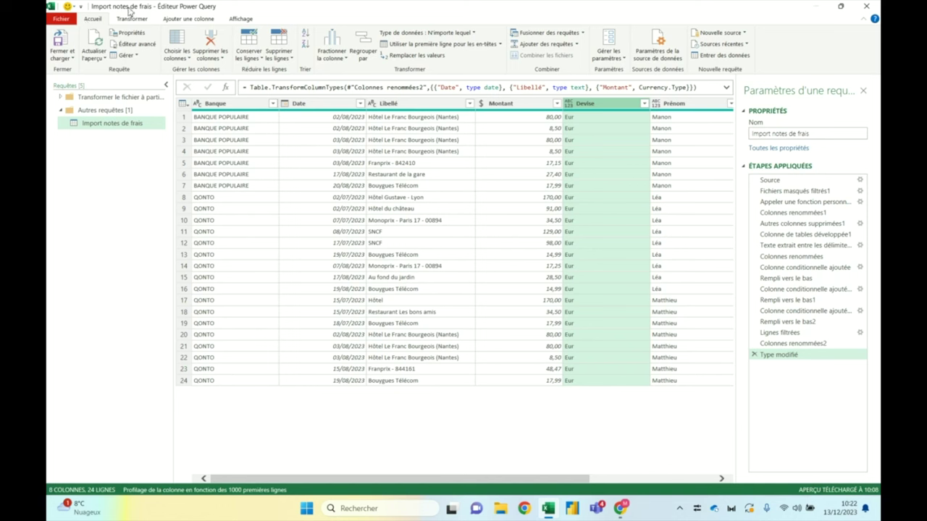
click(211, 43)
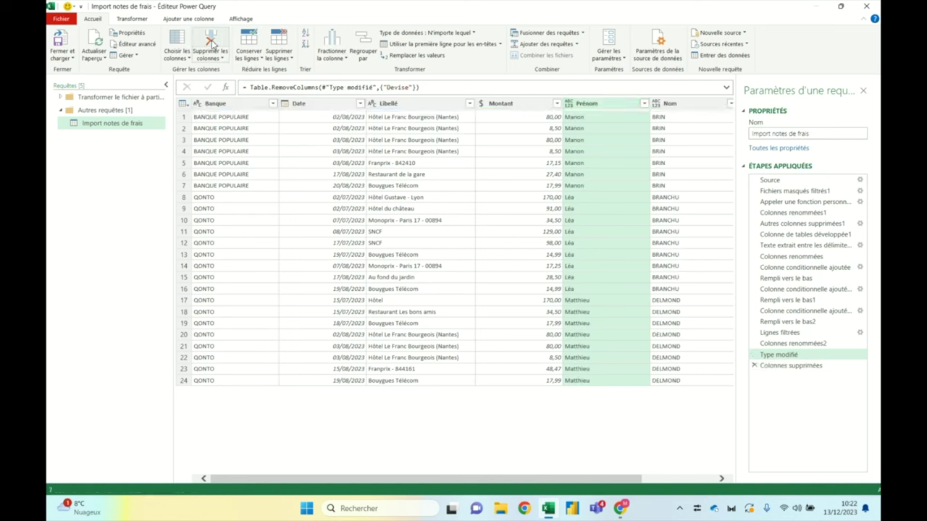
- Set the Prénom, Nom and Carte columns to the Texte type
click(569, 103)
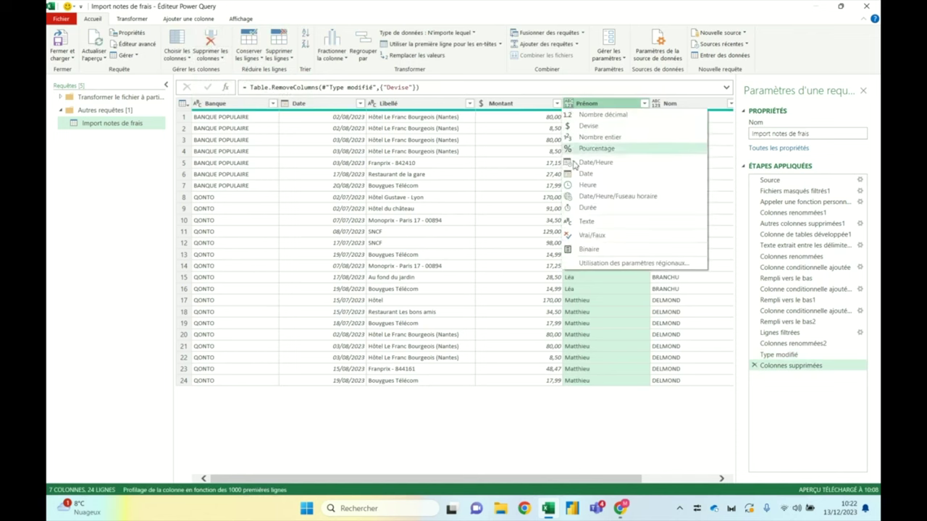
click(594, 222)
click(651, 104)
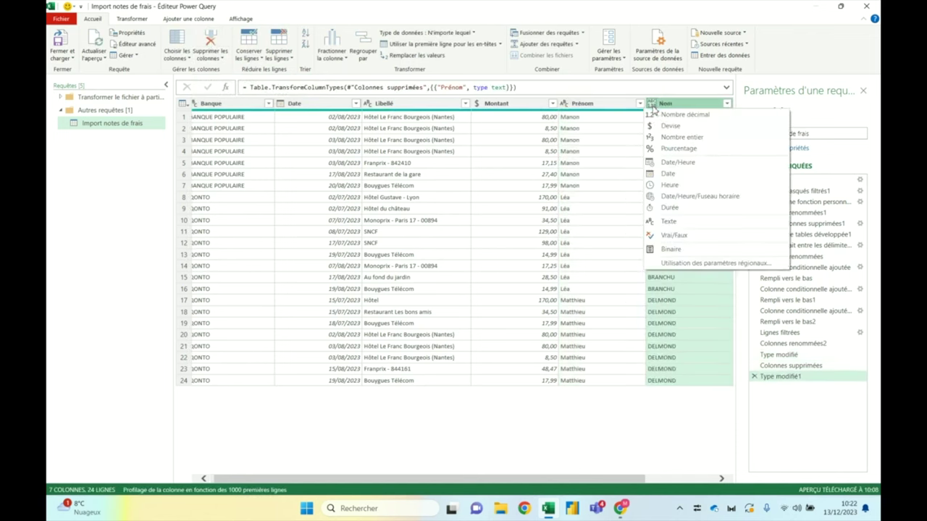
click(668, 223)
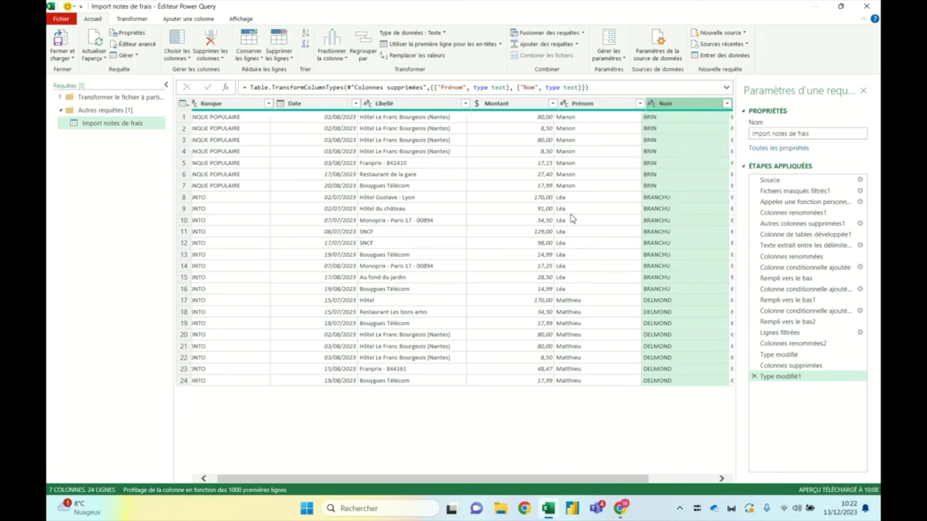
scroll(571, 219, right, 2)
click(653, 106)
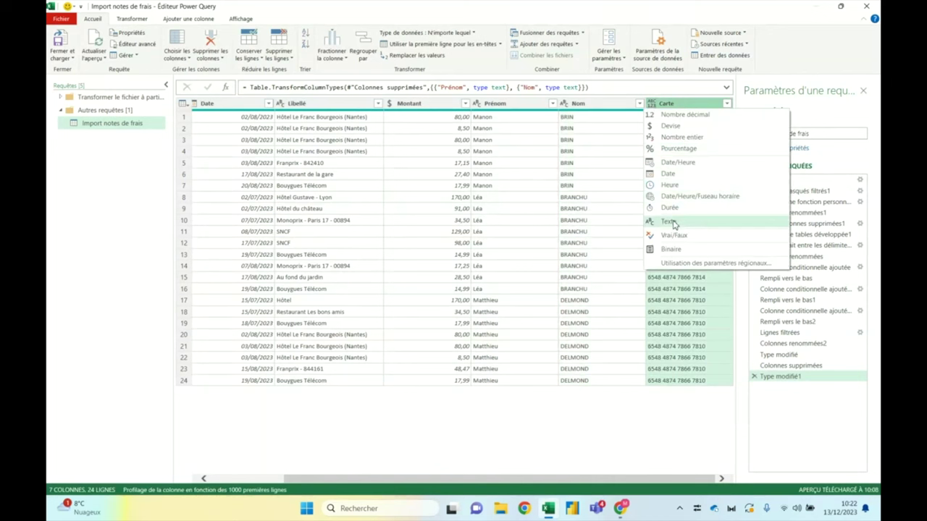
click(673, 224)
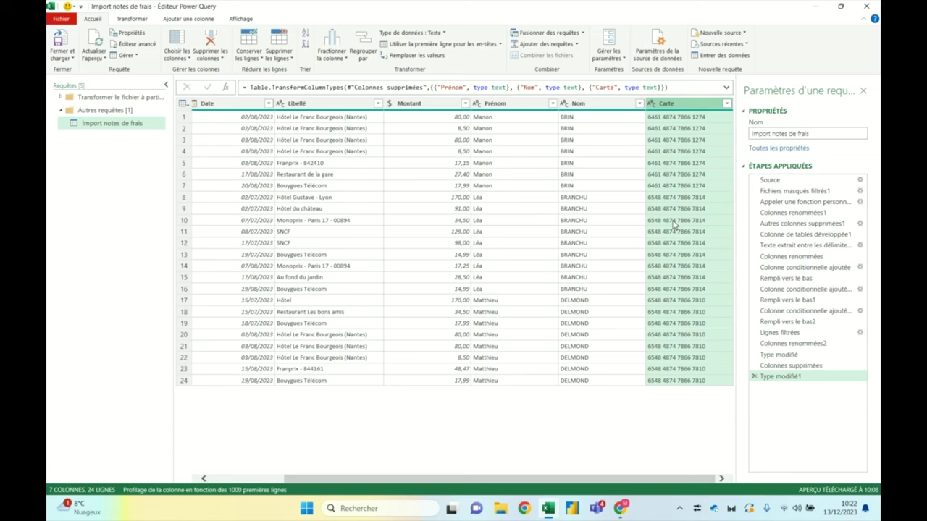
- Select the Prénom through Carte columns together
scroll(674, 225, left, 3)
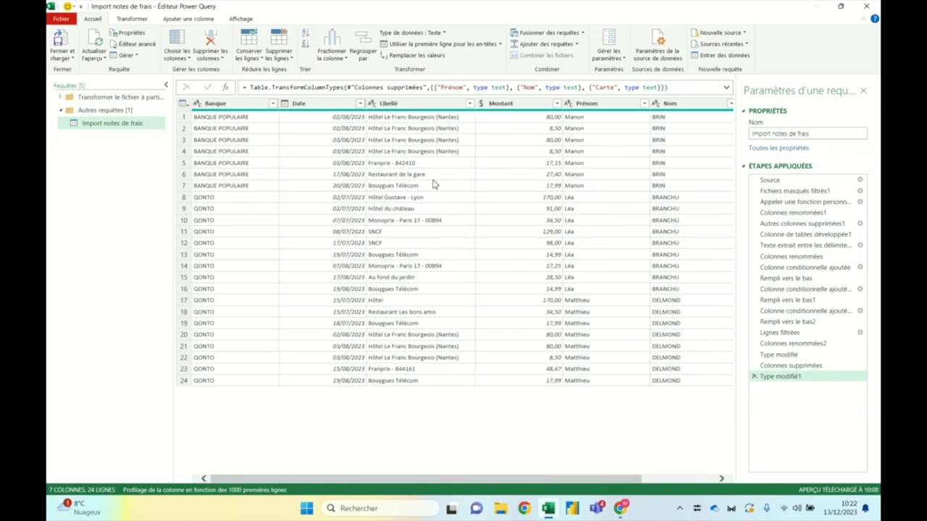
scroll(434, 184, right, 3)
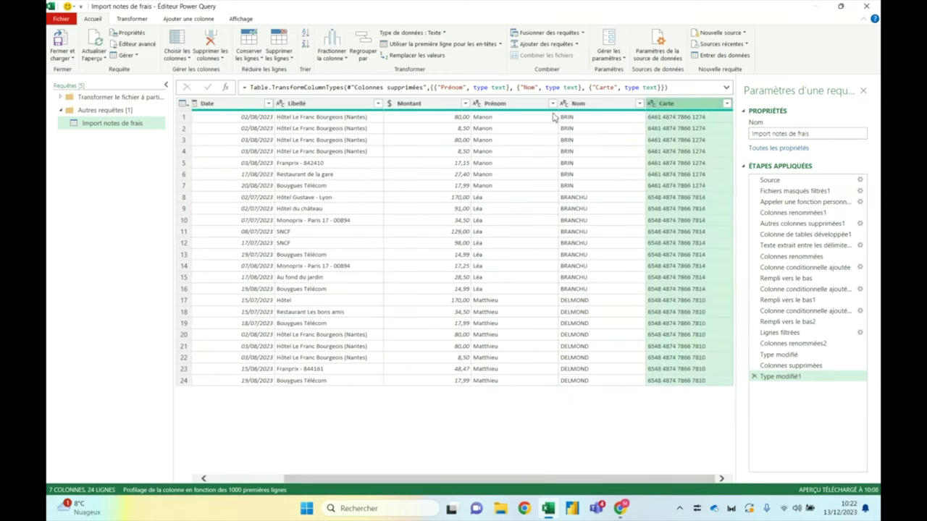
click(529, 105)
shift+click(670, 106)
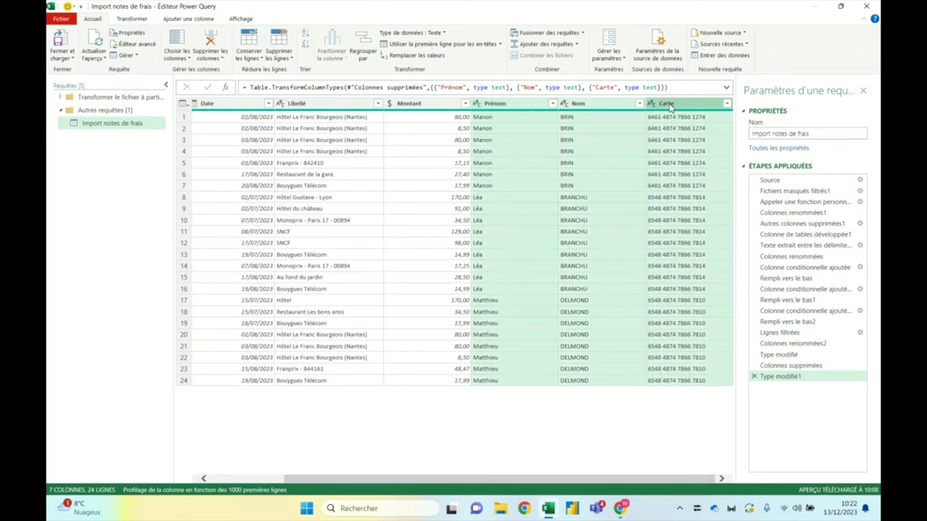
- Move the Prénom, Nom and Carte columns to sit right after Banque, before Date
scroll(402, 159, left, 3)
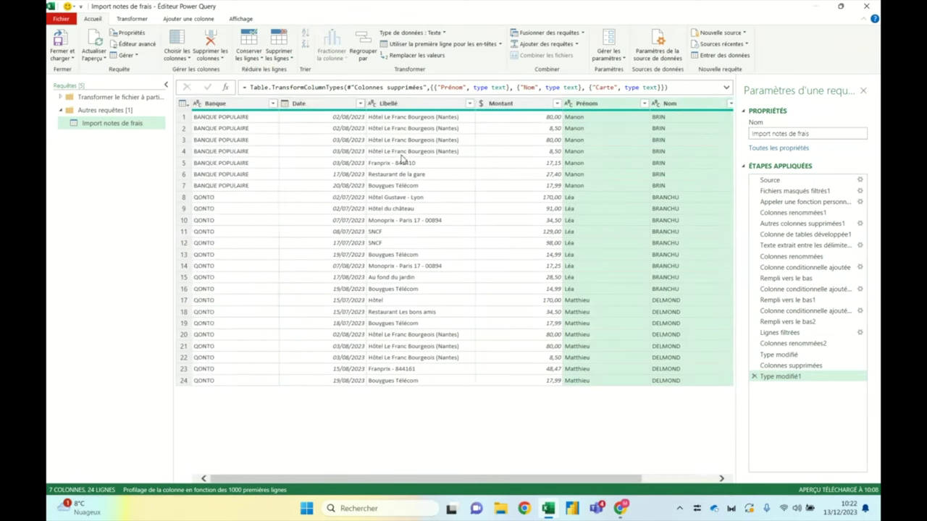
drag(586, 103, 312, 121)
click(235, 105)
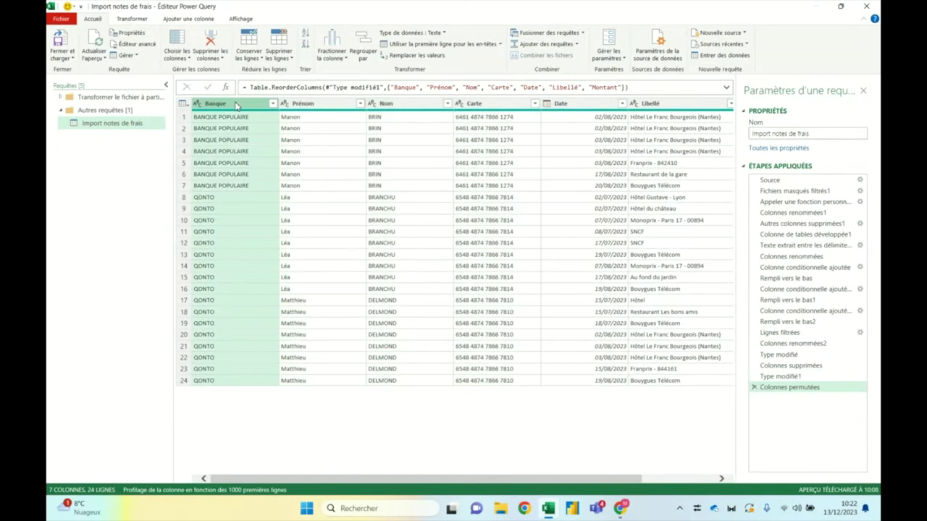
- Select the Prénom and Nom columns together for transformation
click(338, 109)
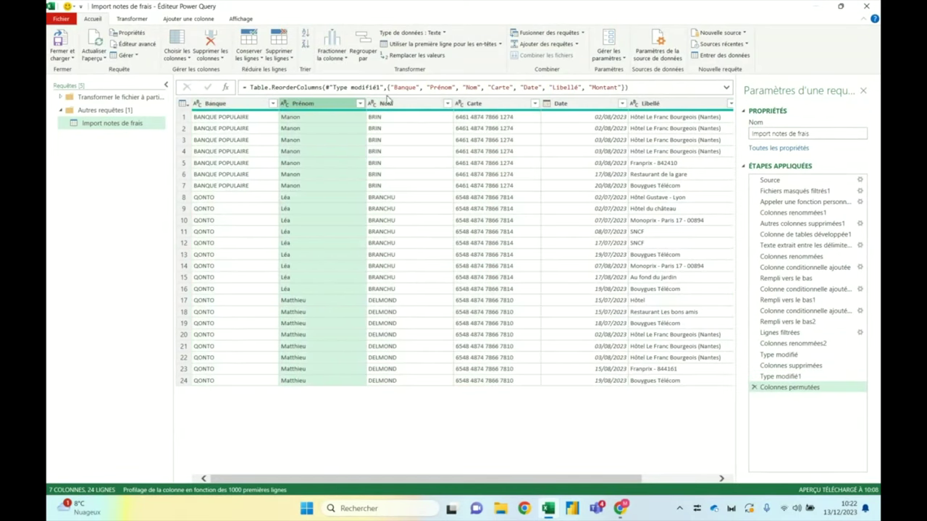
scroll(566, 138, right, 3)
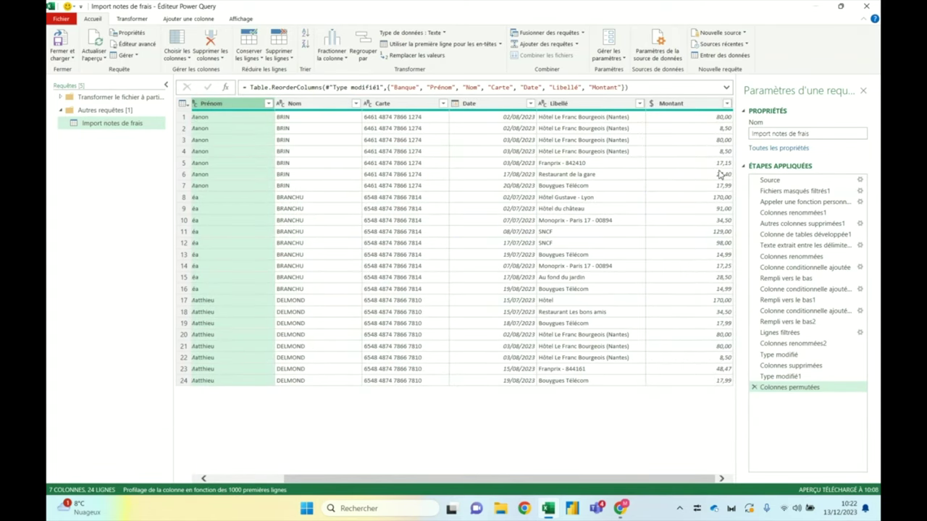
scroll(720, 174, left, 3)
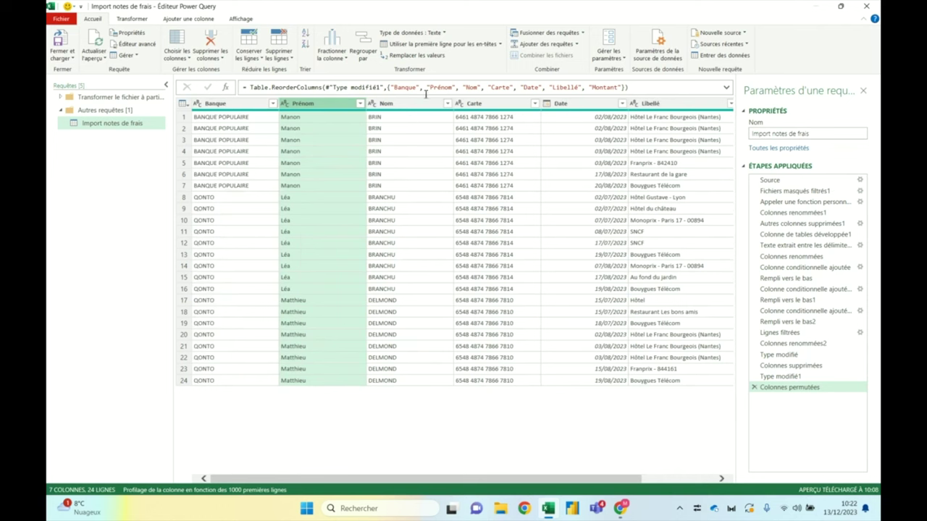
ctrl+click(414, 106)
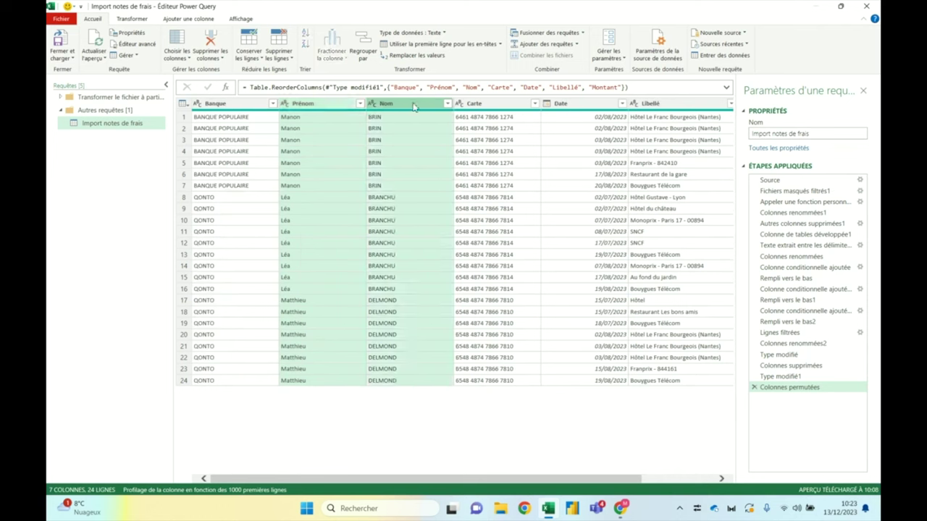
click(143, 19)
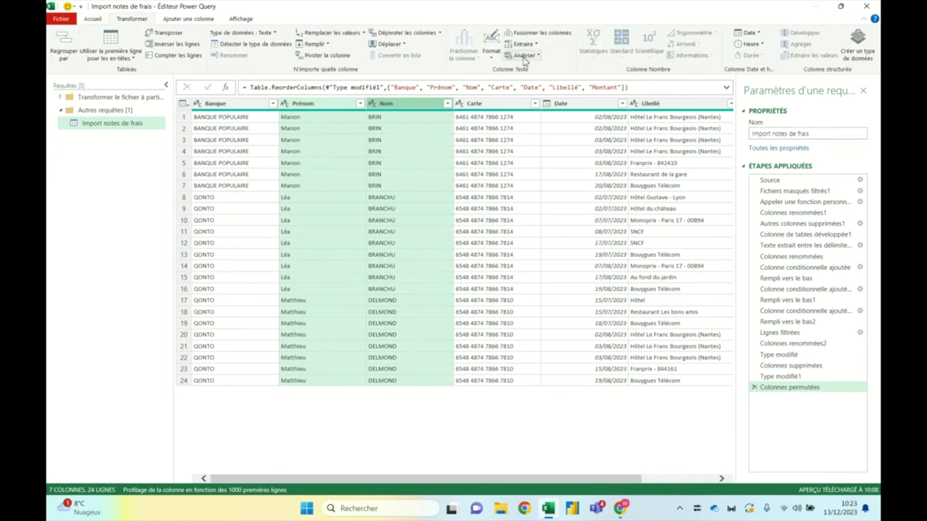
- Merge Prénom and Nom with a space separator into a new column named Collaborateur
click(559, 35)
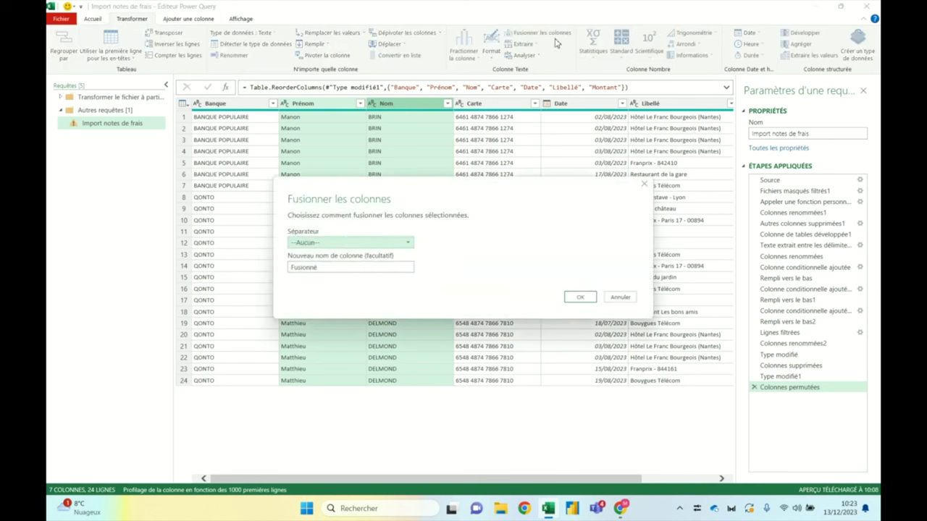
key(Tab)
text(Collaborateur)
click(332, 246)
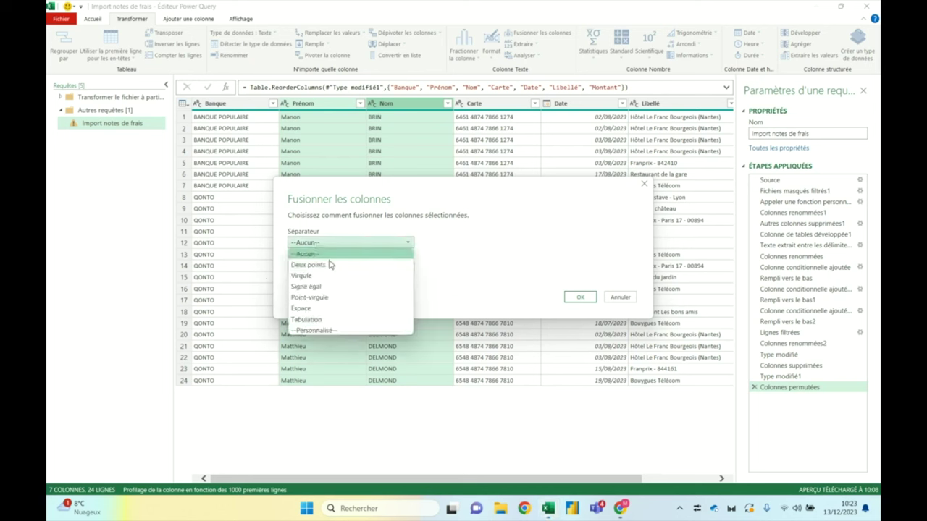
click(326, 309)
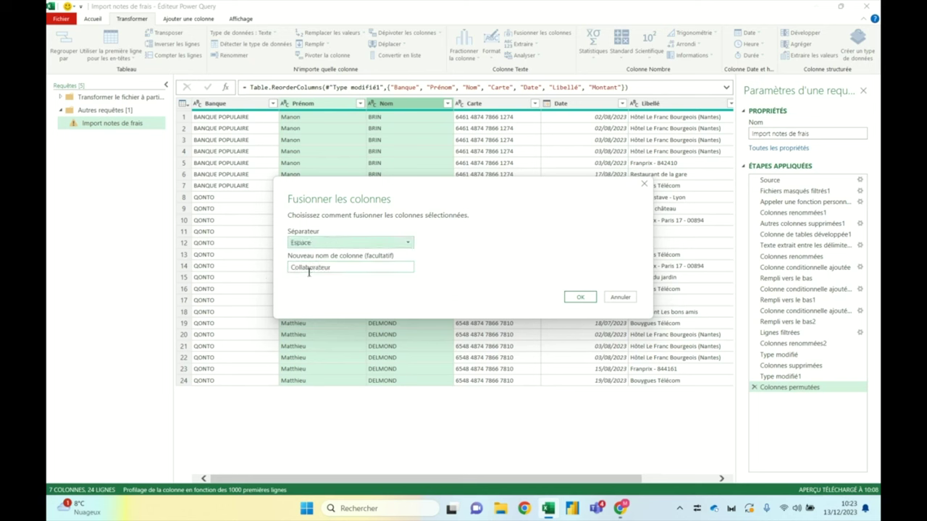
click(573, 301)
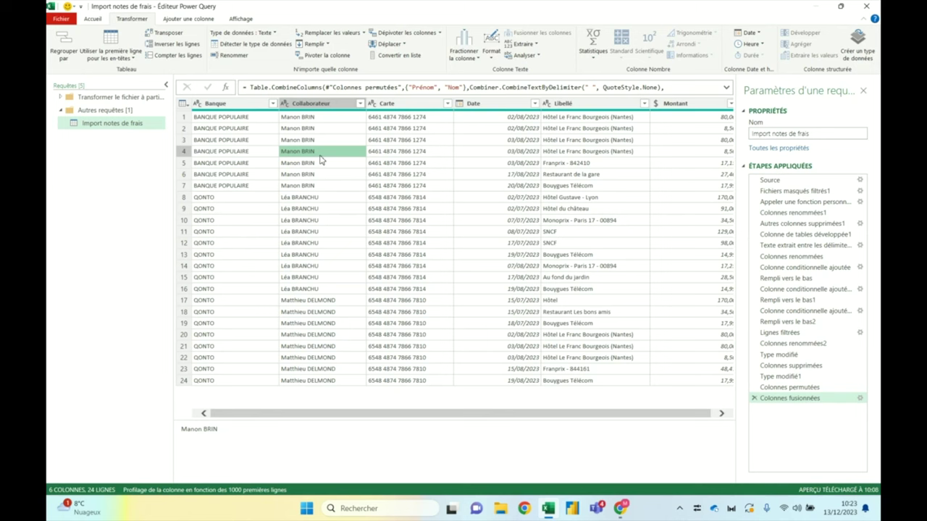
click(430, 105)
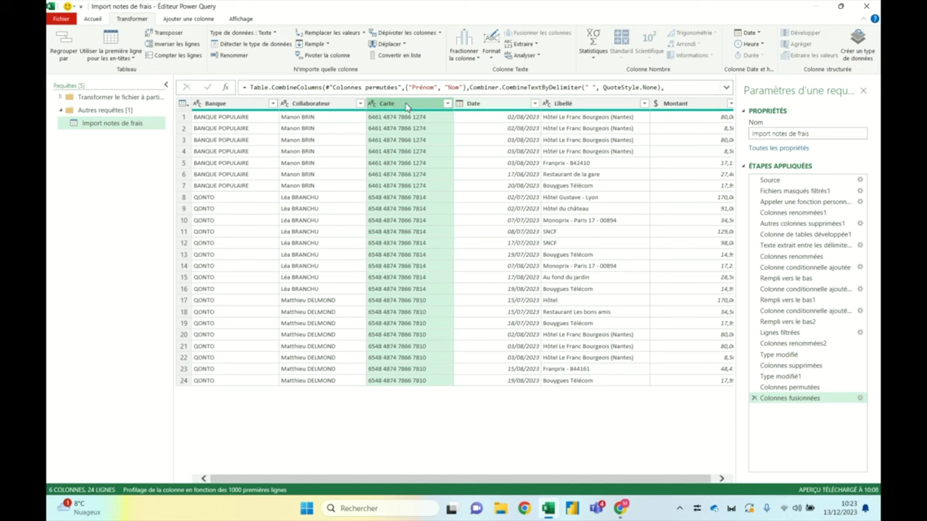
- Keep only the last 4 characters of each Carte value
click(523, 44)
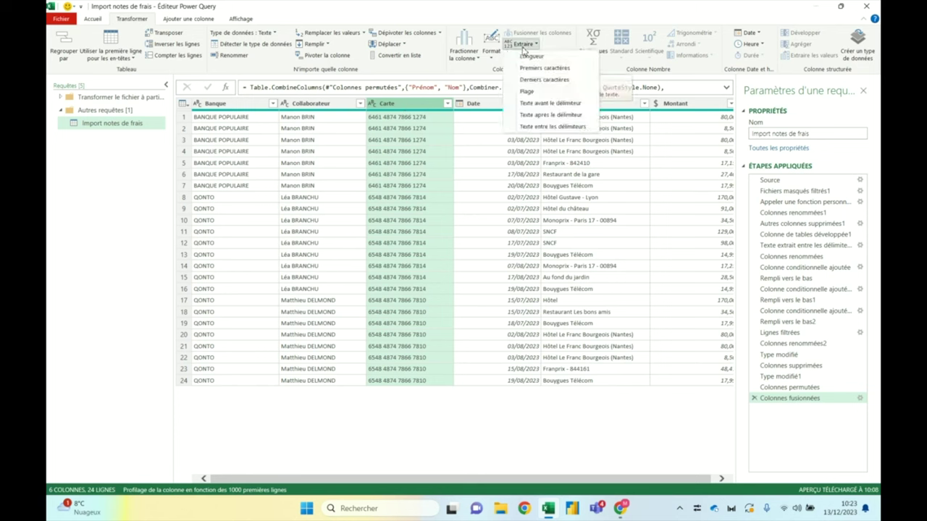
click(533, 82)
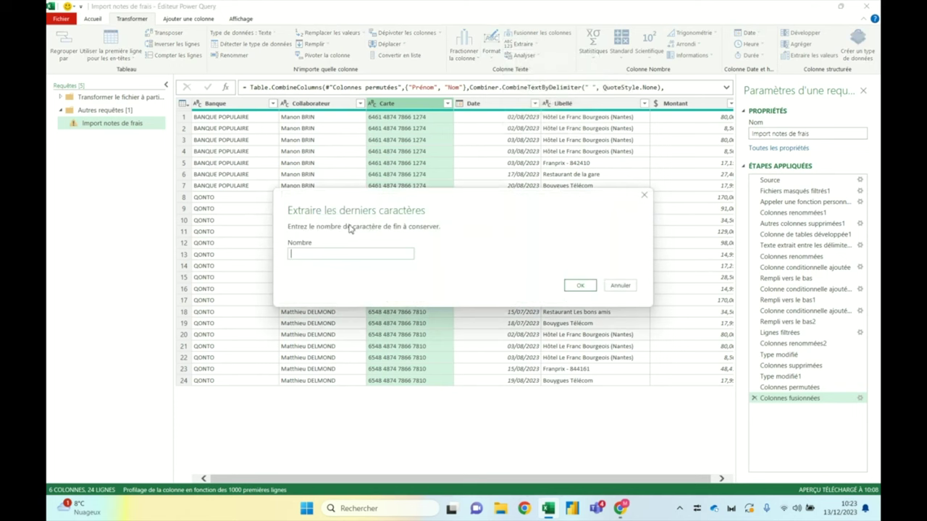
click(308, 255)
text(4)
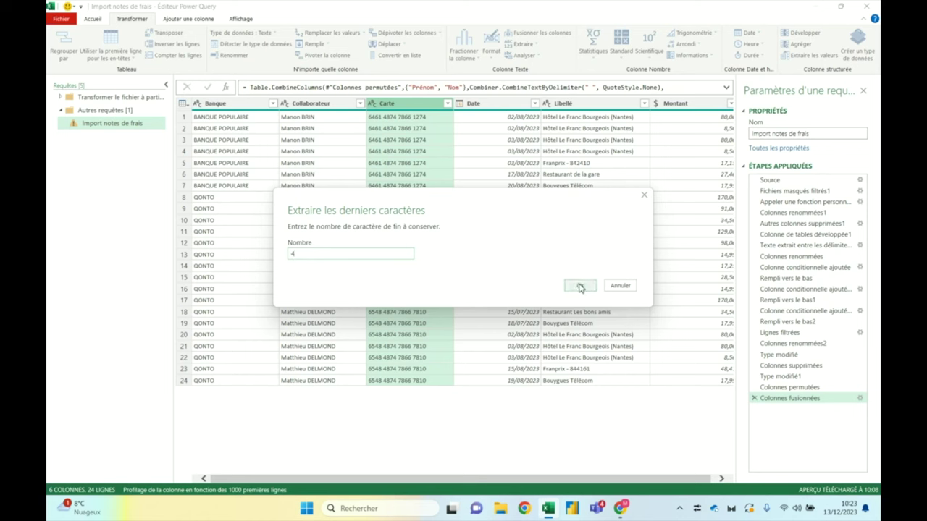
click(580, 287)
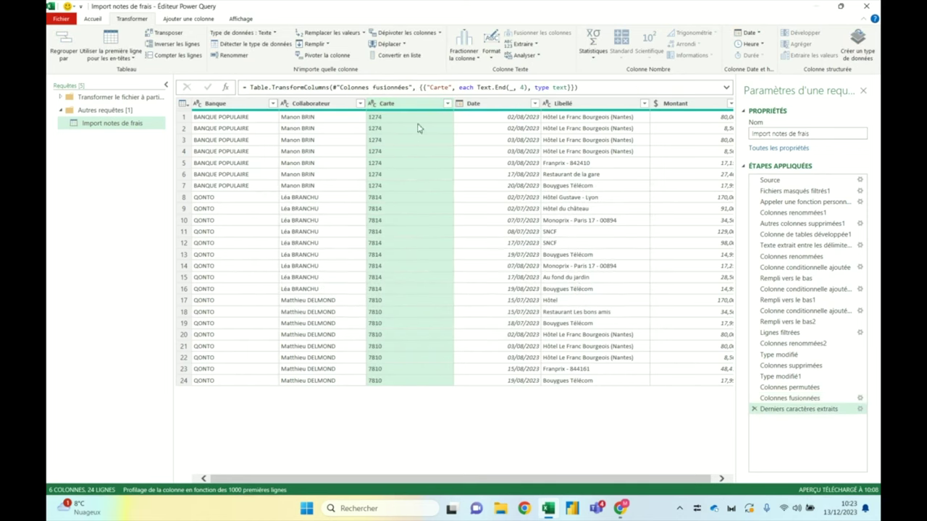
- Add the prefix '**** **** **** ' before each card's last four digits
click(494, 61)
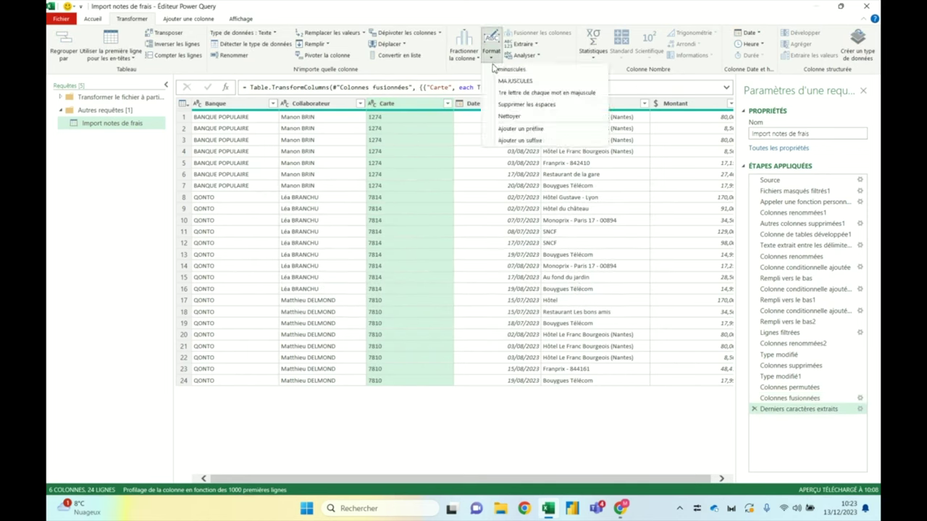
click(515, 130)
text(**** **** ****)
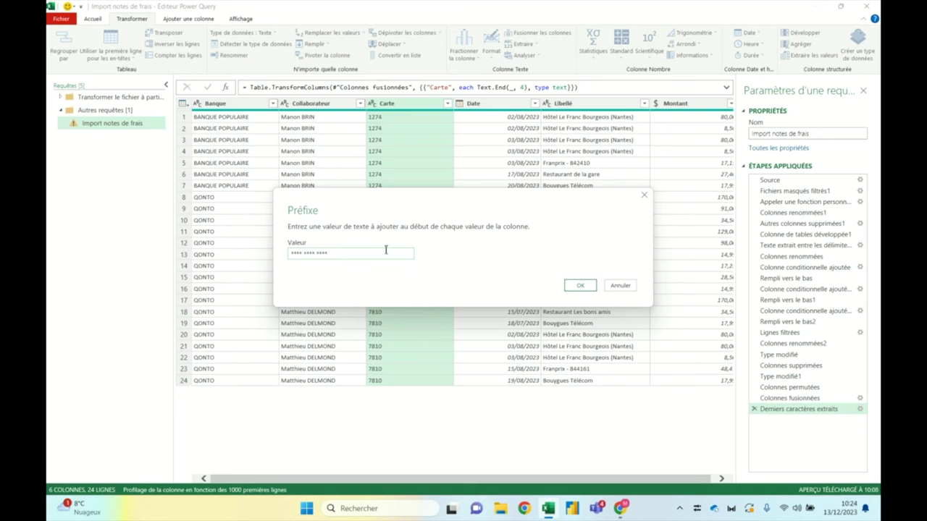
click(580, 285)
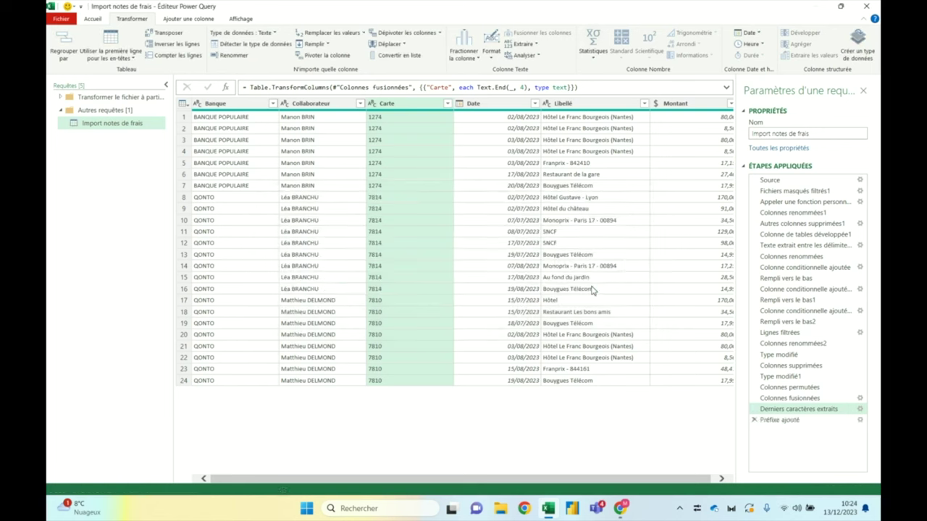
click(809, 409)
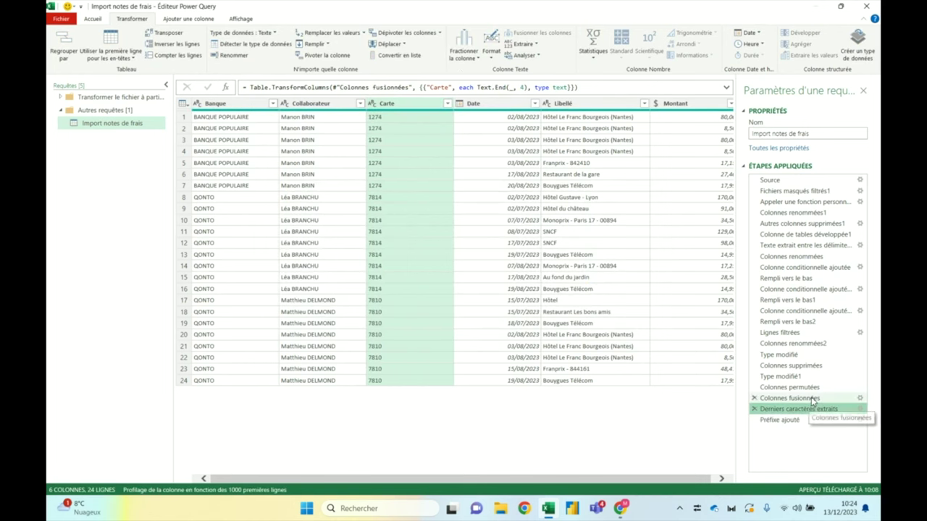
click(812, 400)
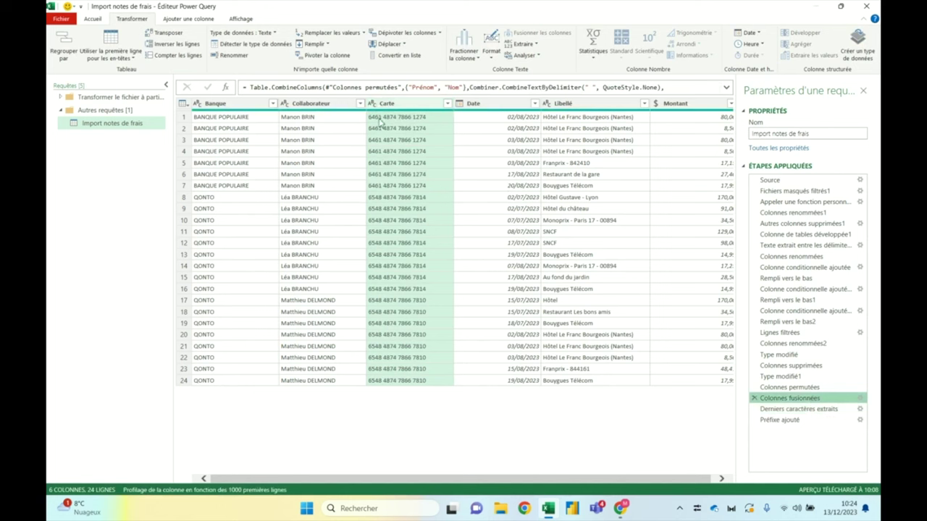
click(797, 421)
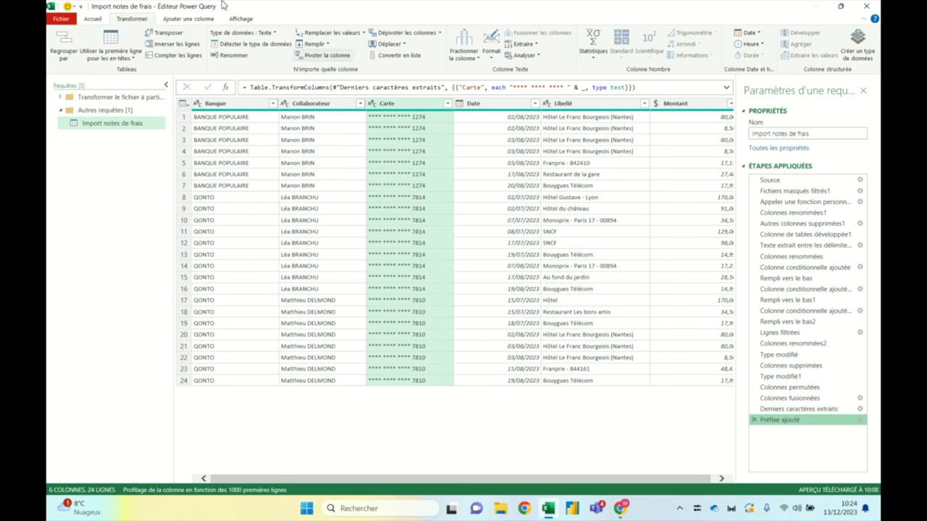
click(95, 20)
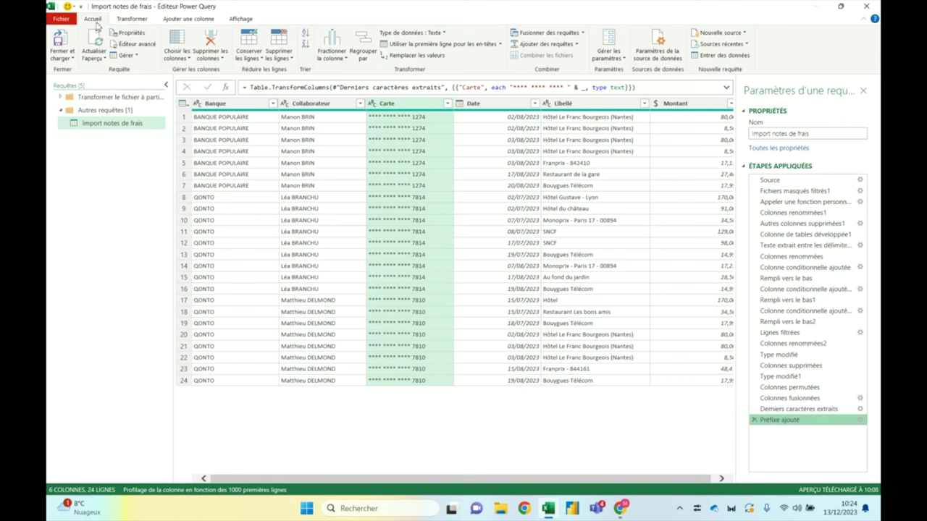
- Load the finished query into Excel and create a pivot table on a new sheet
click(72, 44)
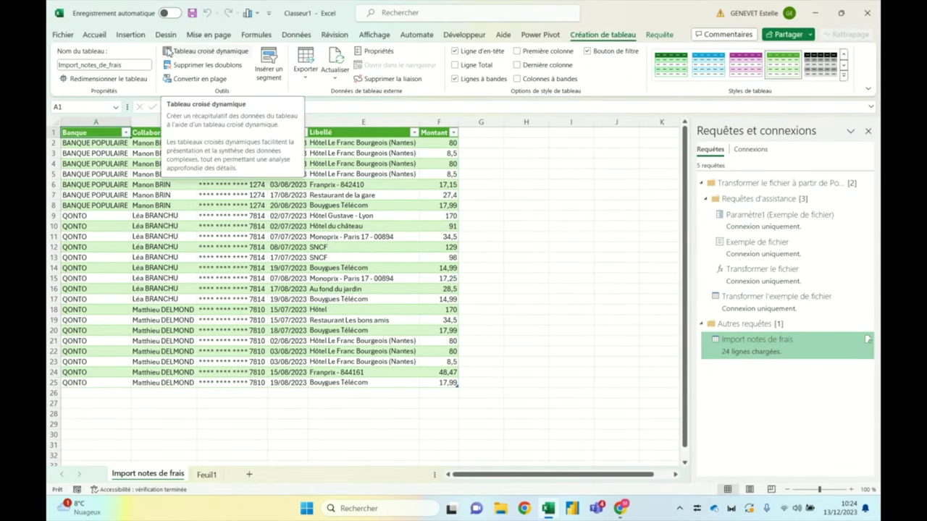
click(131, 34)
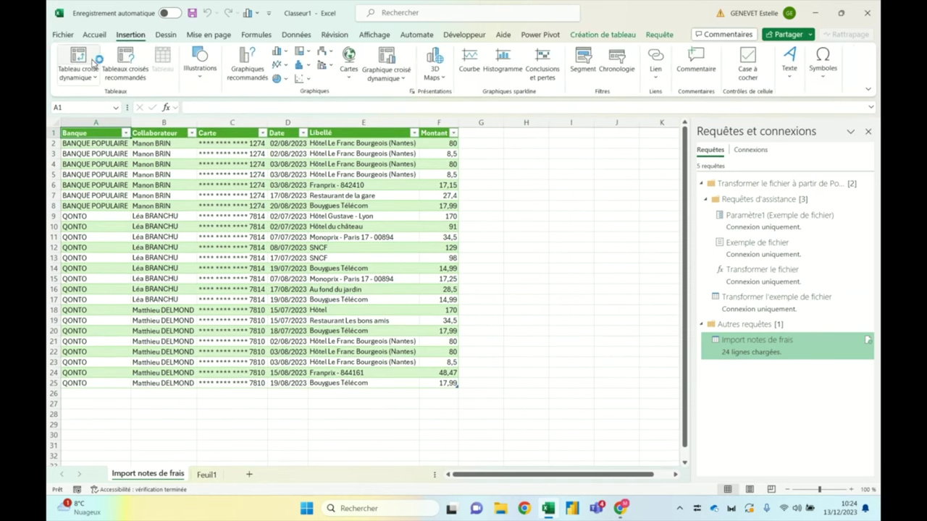
click(96, 61)
click(696, 244)
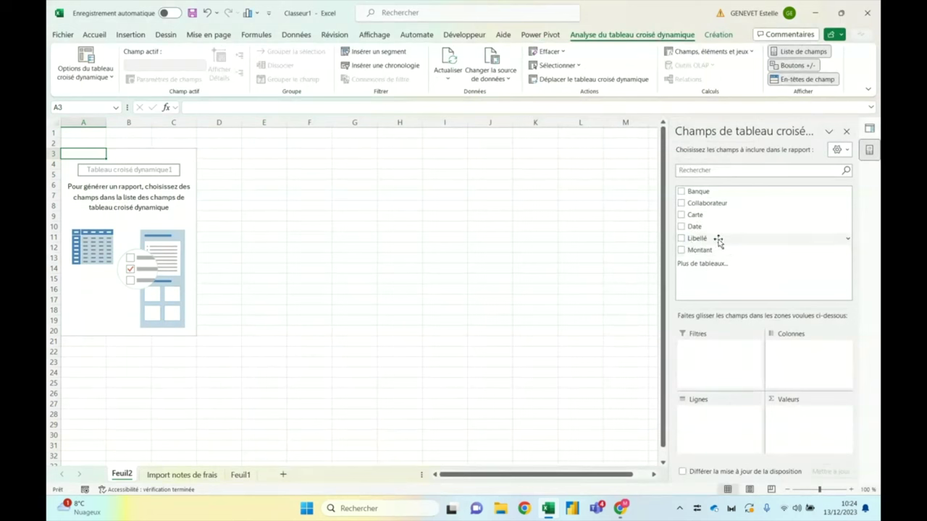
- Put Collaborateur in the pivot rows and sum Montant in the values
mouse_move(697, 227)
mouse_down()
mouse_move(704, 278)
mouse_move(710, 231)
mouse_up()
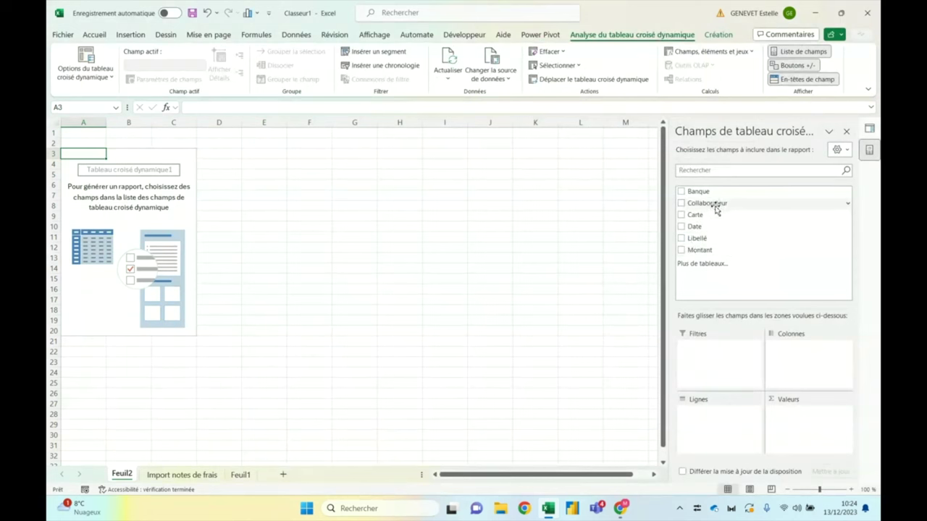
drag(715, 207, 699, 438)
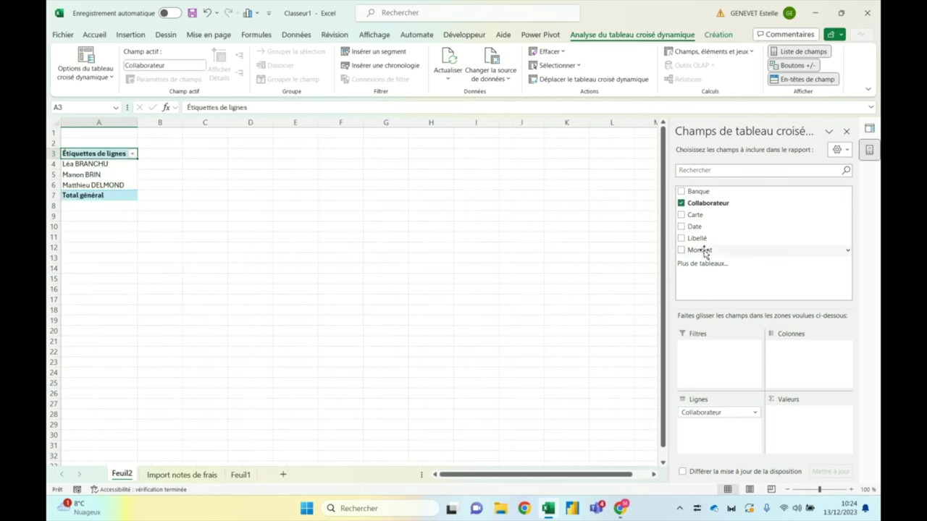
drag(704, 254, 790, 424)
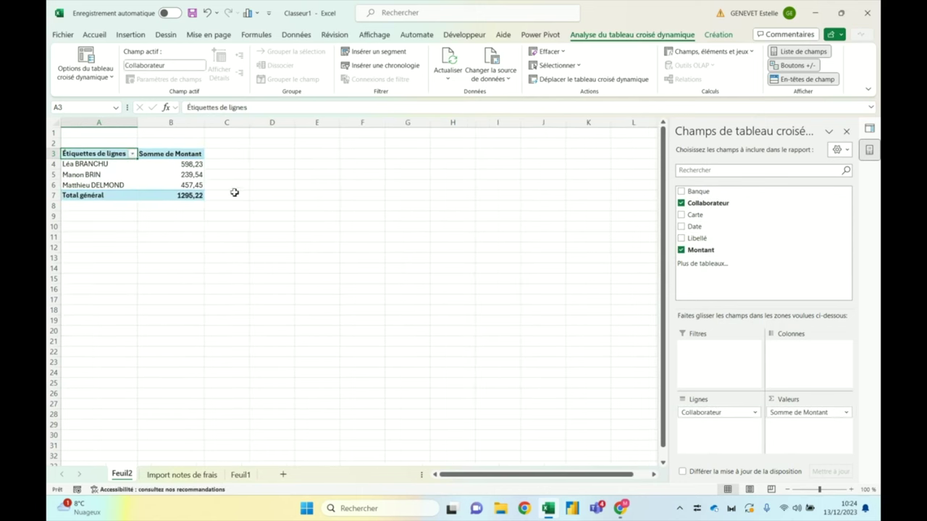
click(189, 176)
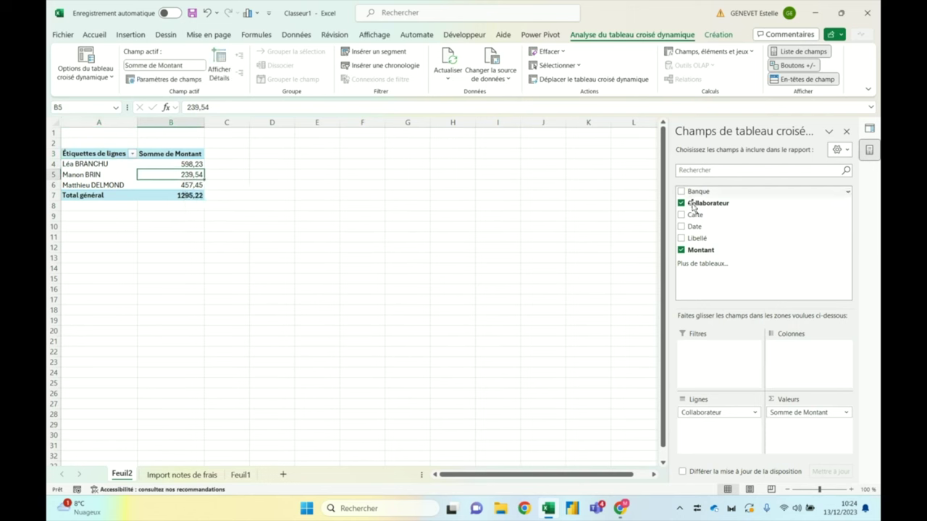
- Group the pivot rows by month, removing the Date and Jours levels
drag(694, 227, 708, 412)
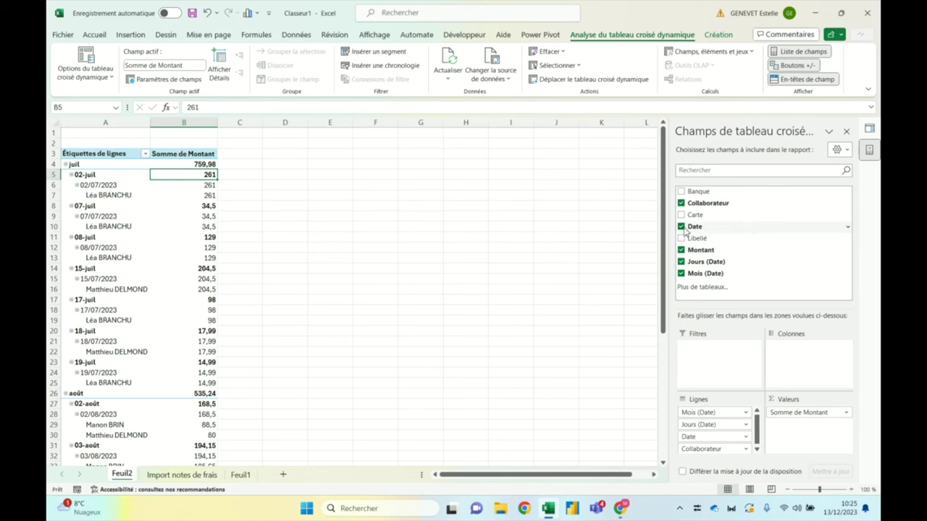
click(681, 227)
click(681, 263)
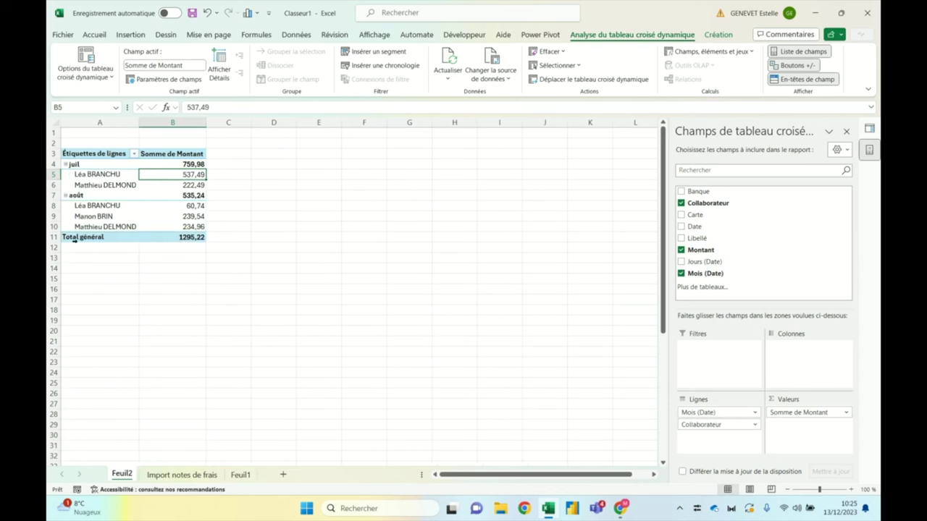
click(206, 216)
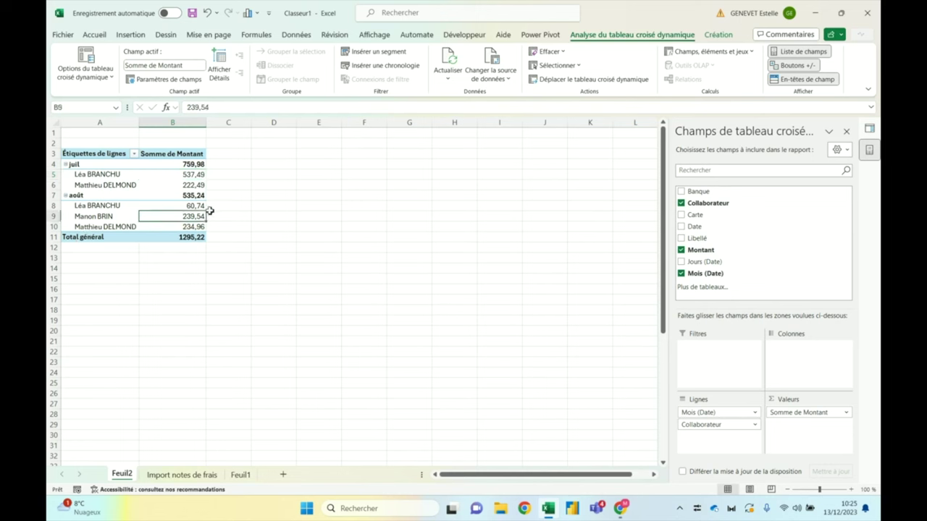
mouse_move(157, 203)
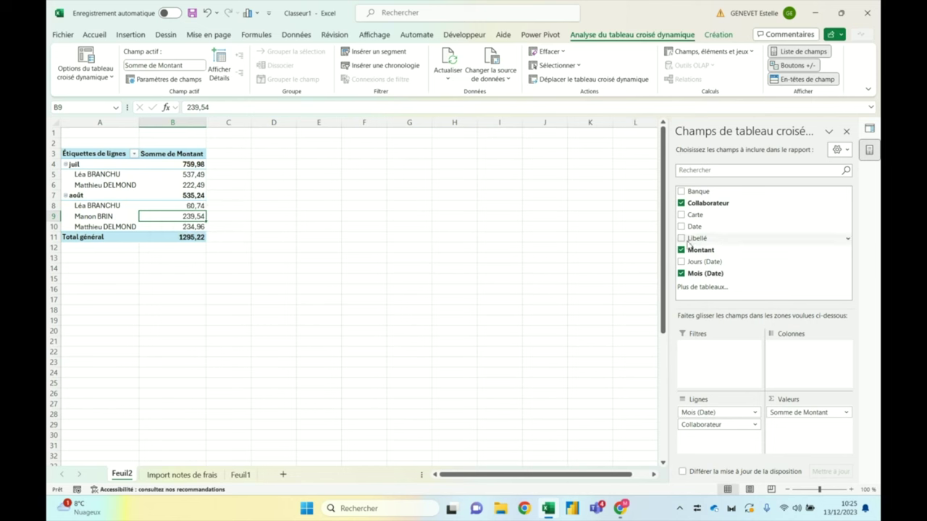
click(870, 129)
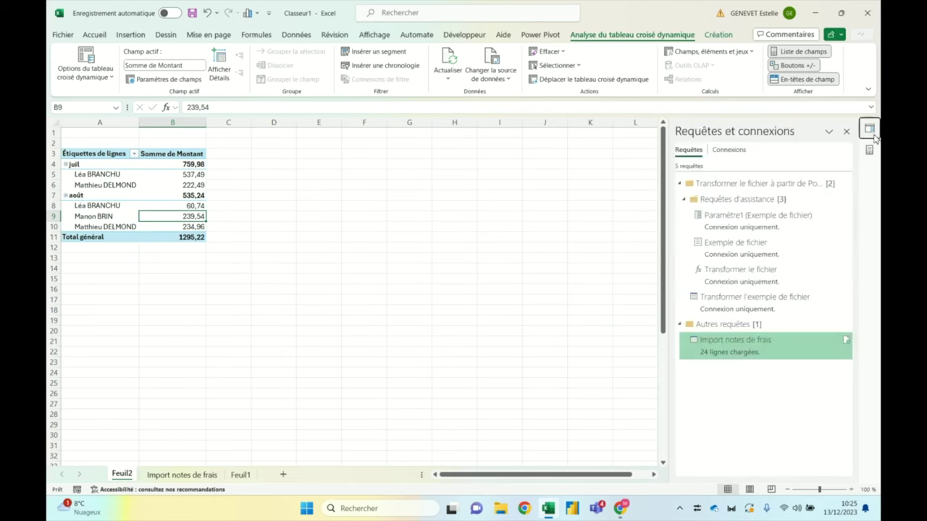
- Open the Import notes de frais query for review, then close the editor
double_click(742, 352)
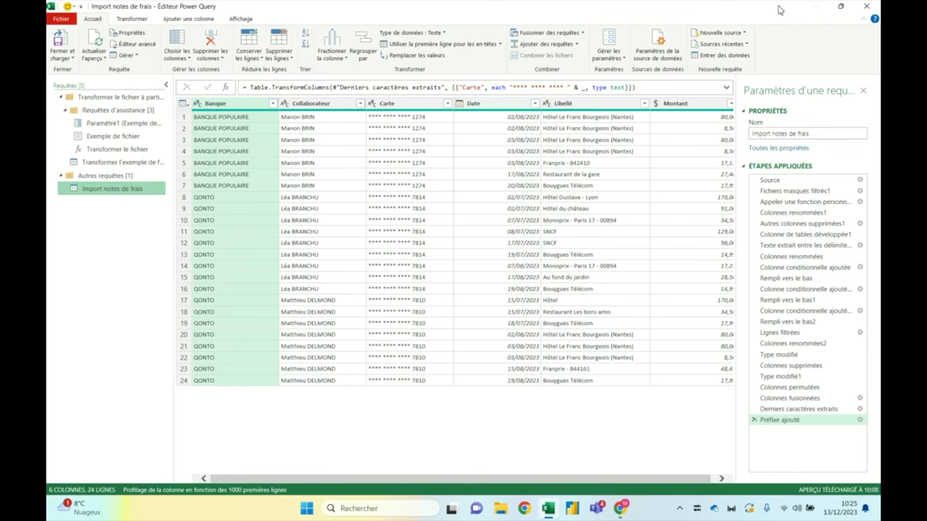
click(866, 6)
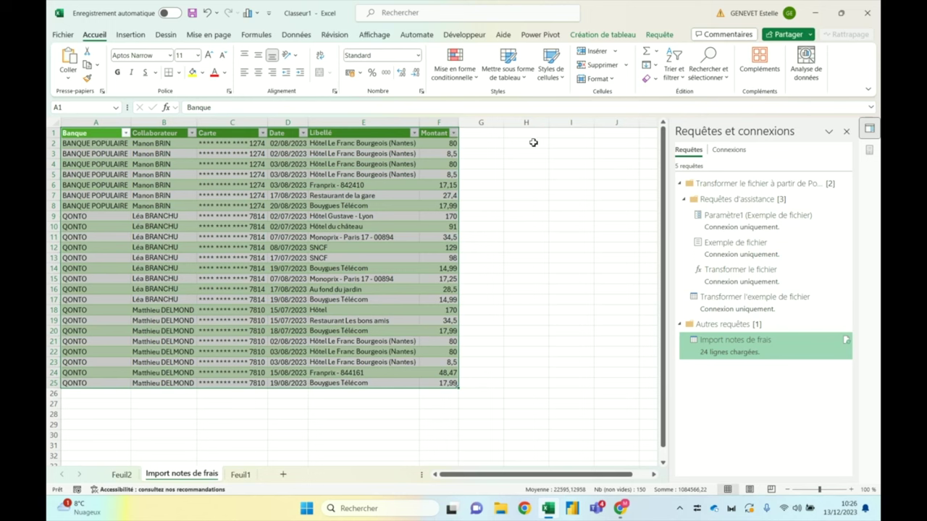
mouse_move(283, 133)
mouse_down()
mouse_move(464, 184)
mouse_move(446, 176)
mouse_up()
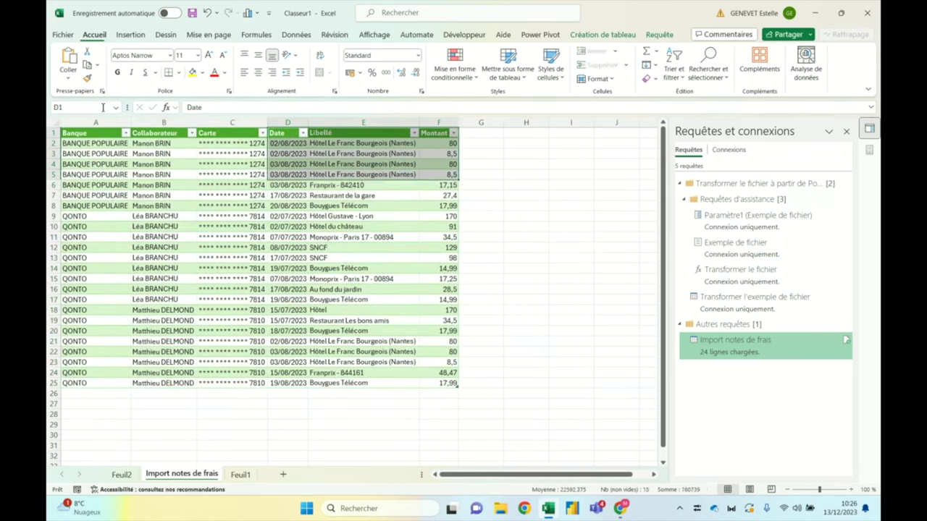